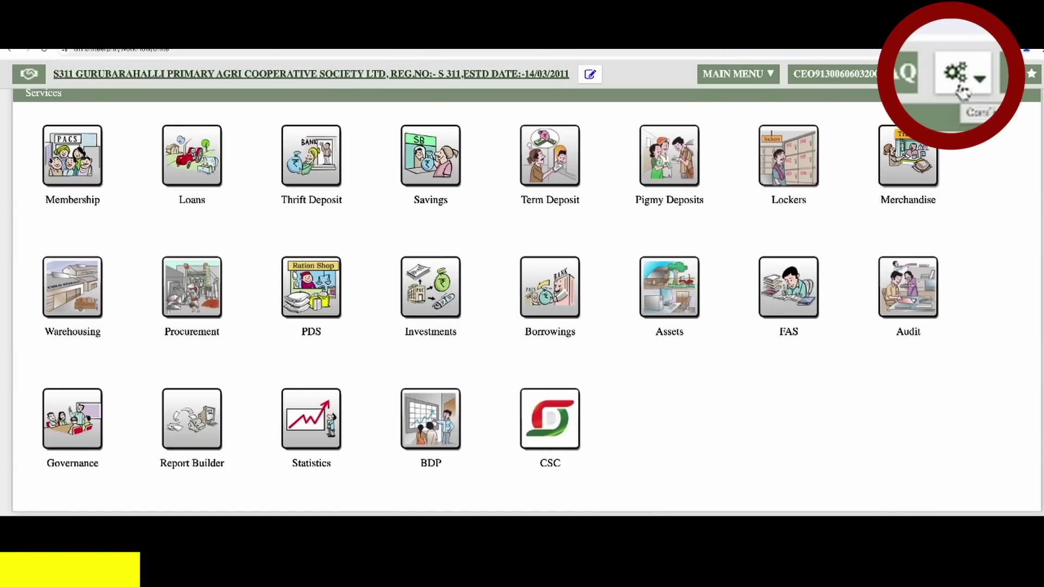
- Open the Godown Master list from the Config menu's Merchandise submenu
{"action": "left_click", "coordinate": [955, 75]}
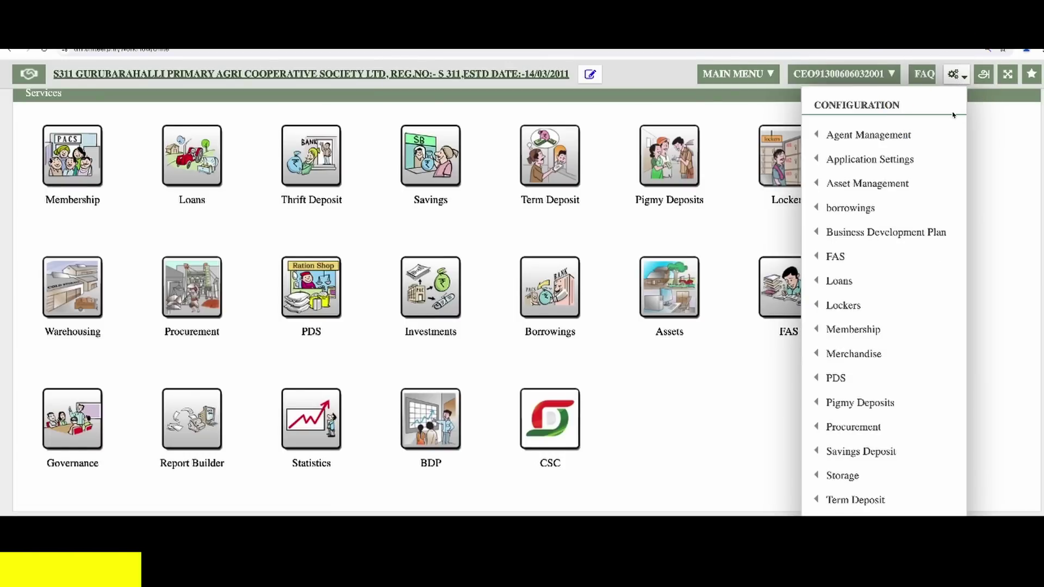
{"action": "mouse_move", "coordinate": [897, 355]}
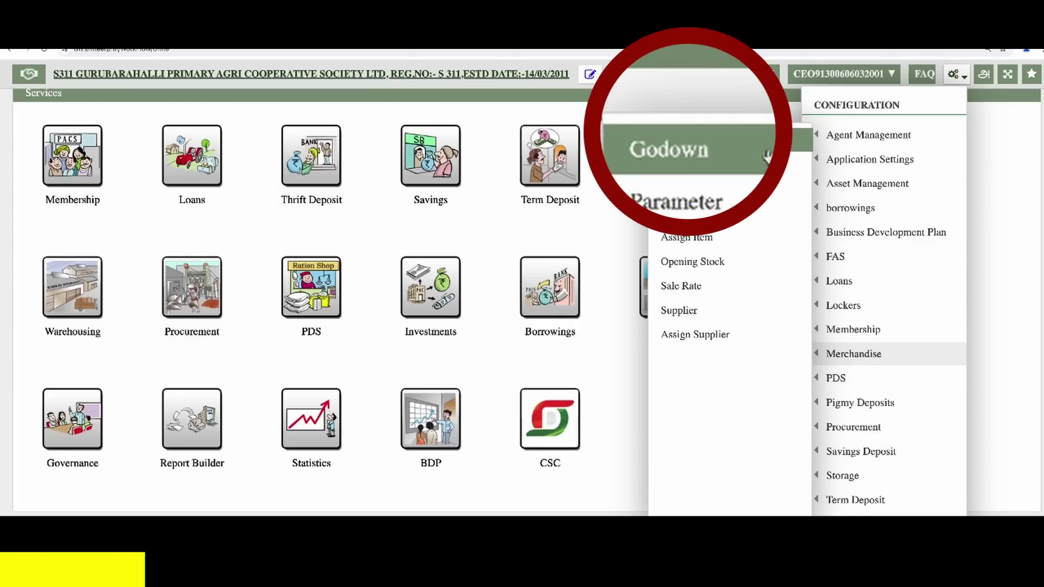
{"action": "left_click", "coordinate": [726, 142]}
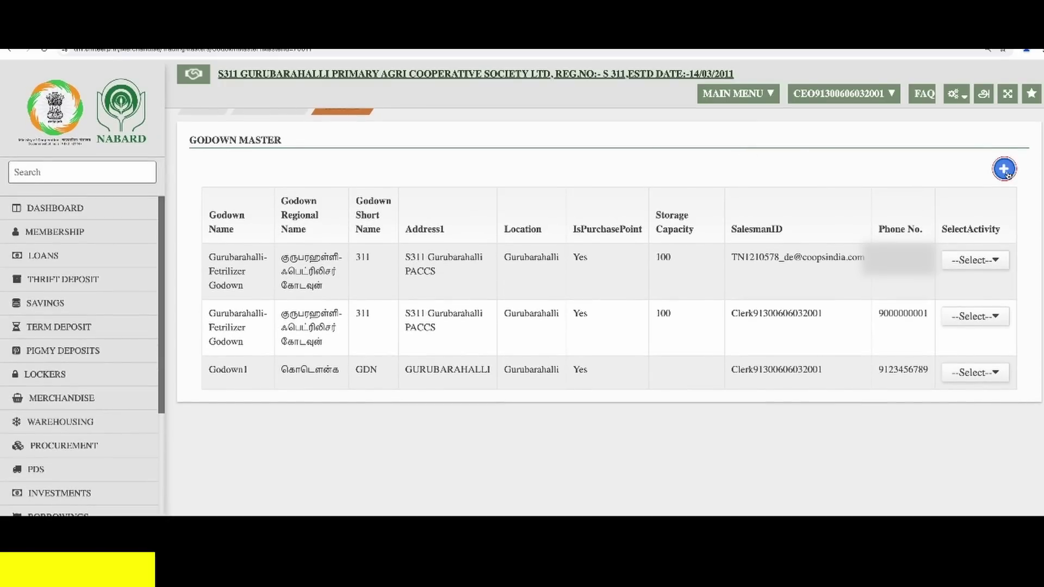
- Start a new godown named 'Fertiliser Godown' with short name FER
{"action": "left_click", "coordinate": [1004, 170]}
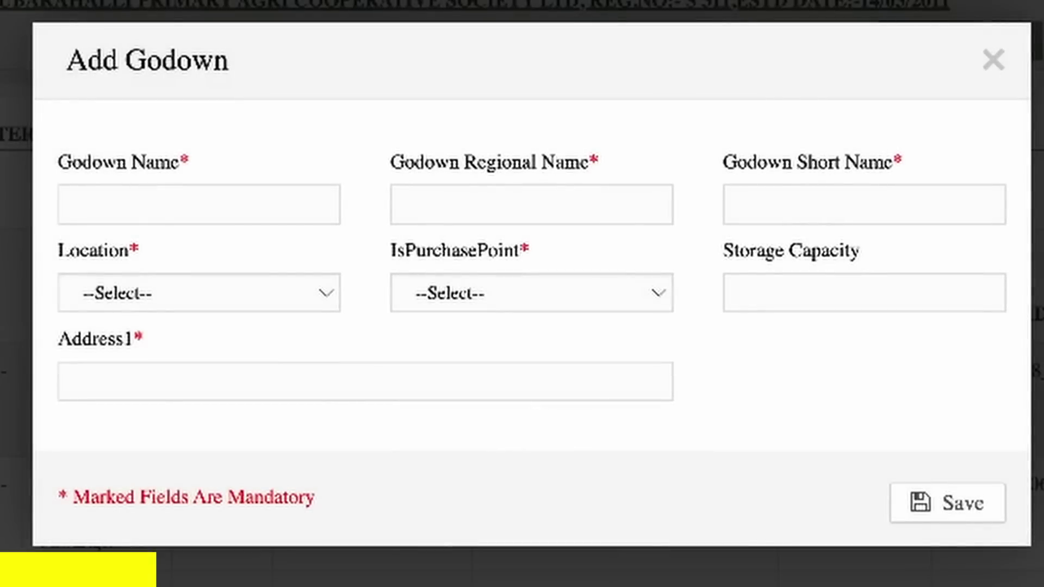
{"action": "left_click", "coordinate": [263, 216]}
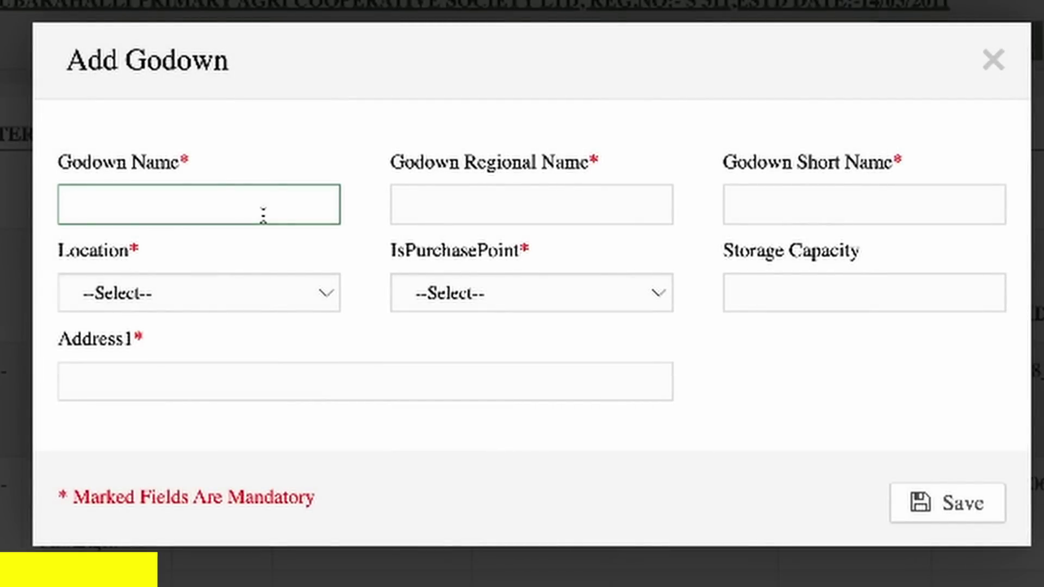
{"action": "type", "text": "Fertiliser Godown"}
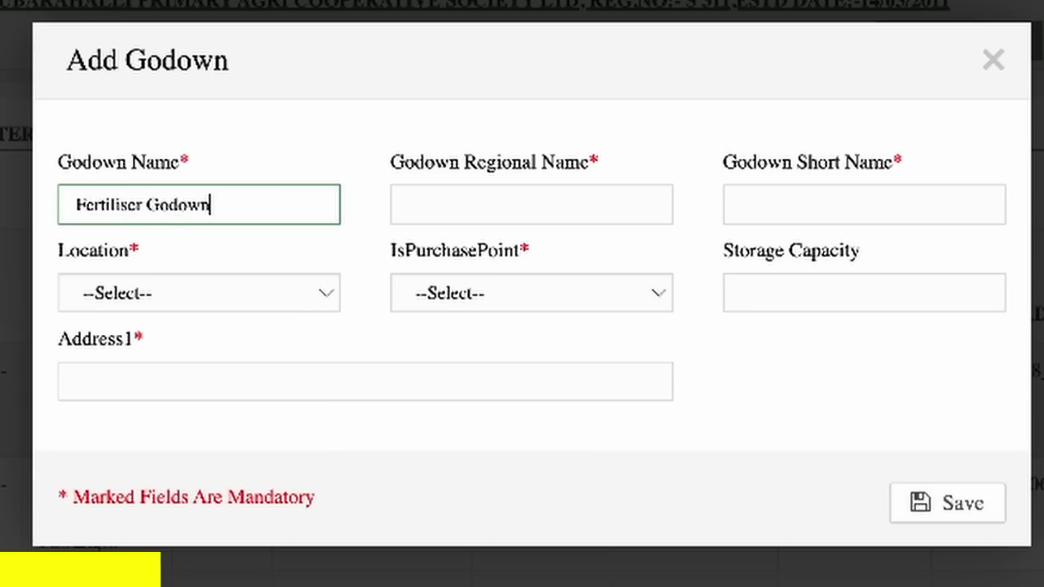
{"action": "key", "text": "Tab"}
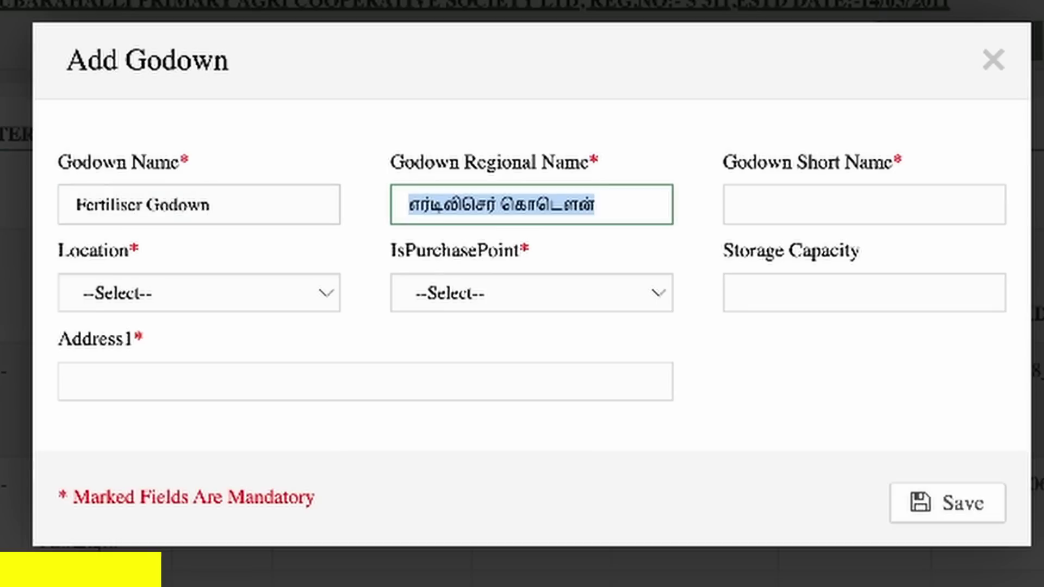
{"action": "key", "text": "Tab"}
{"action": "type", "text": "FER"}
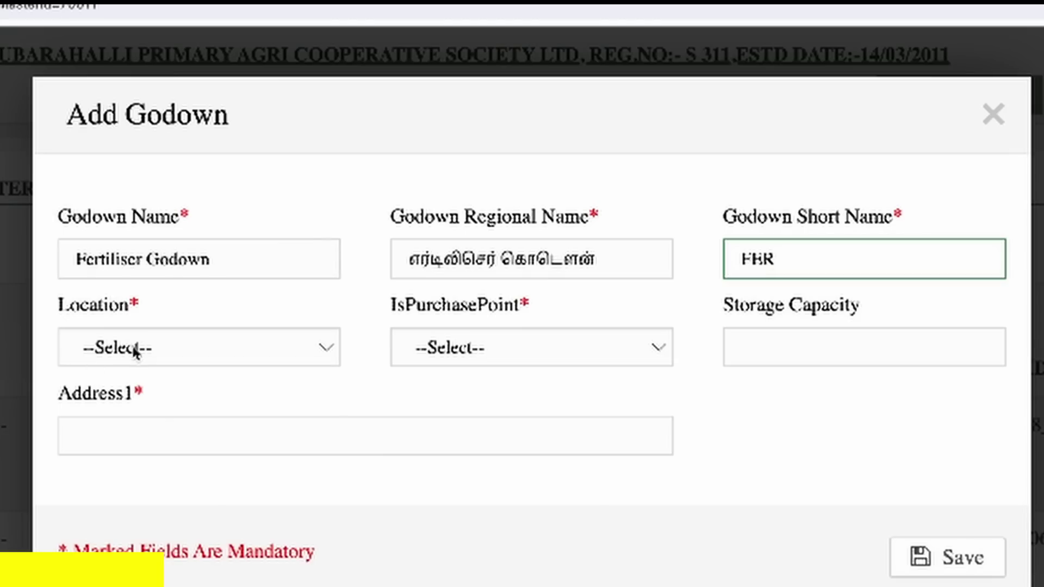
- Set location Balasamudram, purchase point Yes, address 'BALASAMUDRAM VILLAGE', and save the godown
{"action": "left_click", "coordinate": [136, 350]}
{"action": "left_click", "coordinate": [189, 381]}
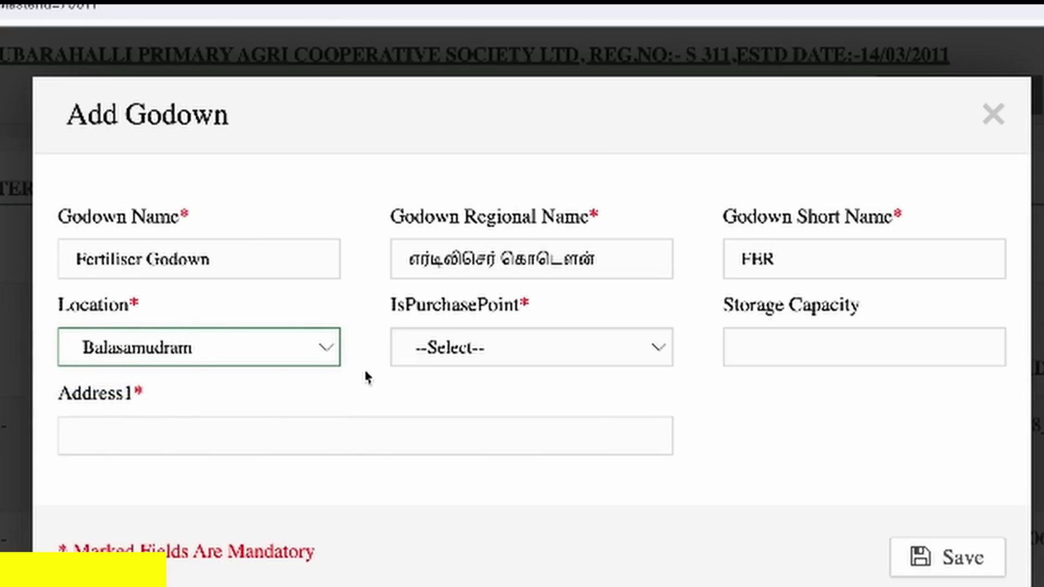
{"action": "left_click", "coordinate": [542, 352]}
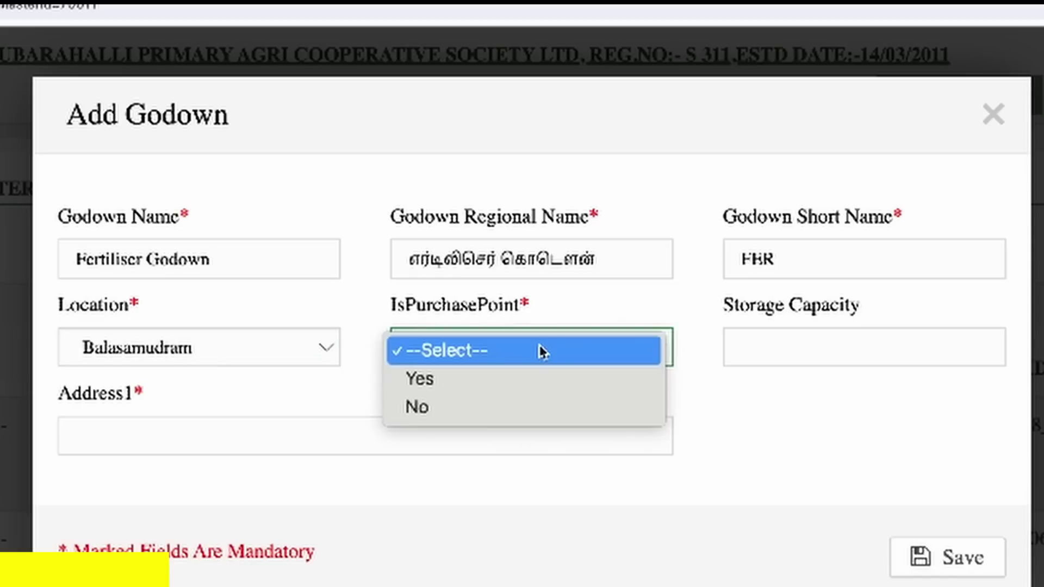
{"action": "left_click", "coordinate": [537, 381]}
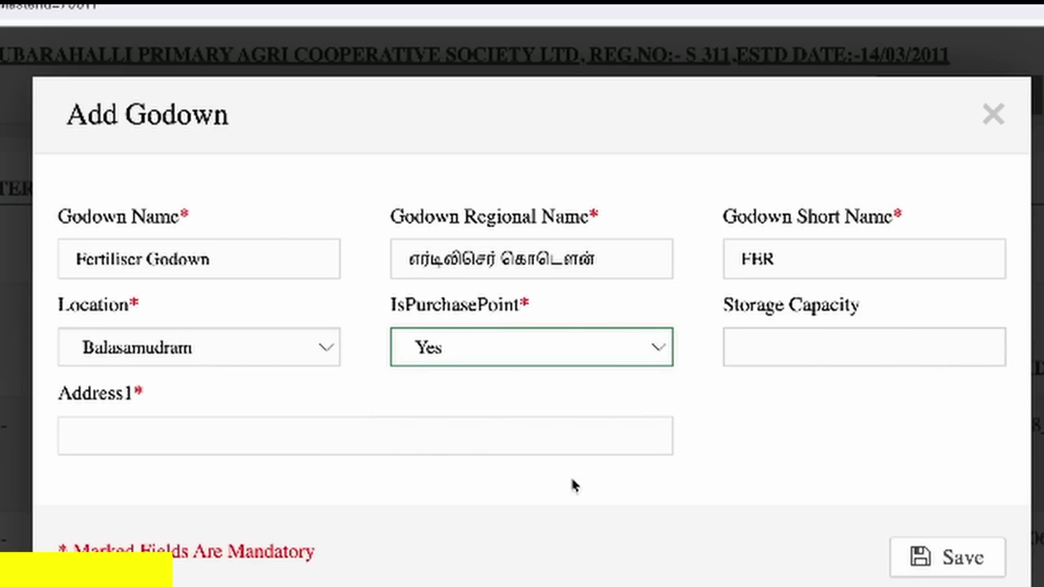
{"action": "left_click", "coordinate": [577, 439]}
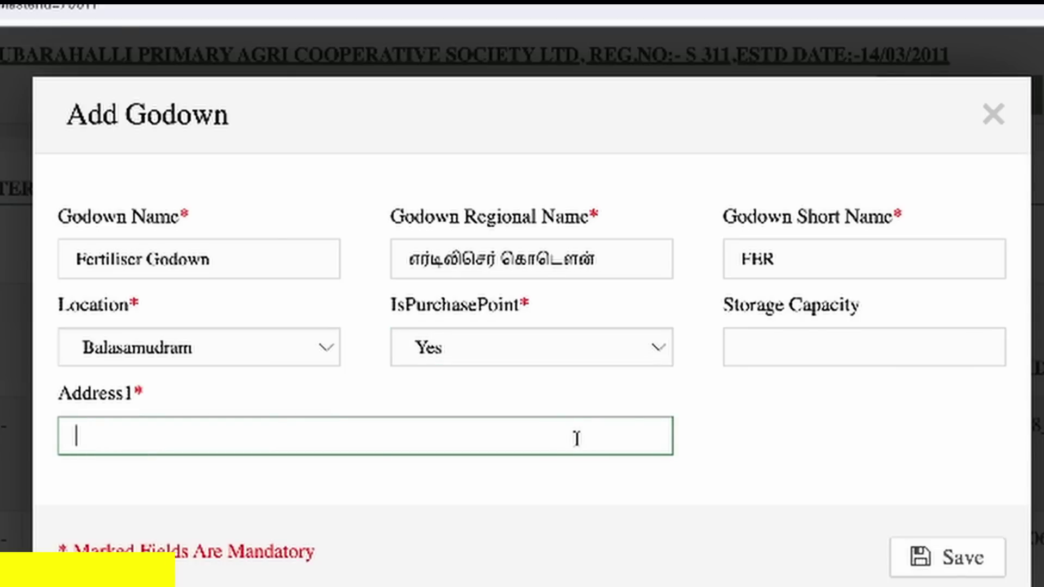
{"action": "type", "text": "BALASAMUDRAM V"}
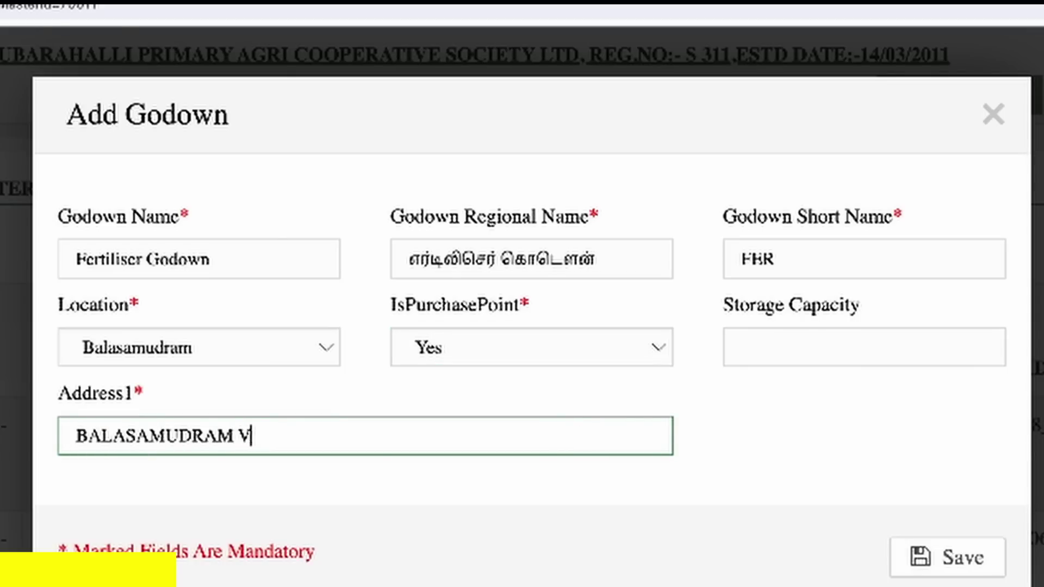
{"action": "type", "text": "ILLAGE"}
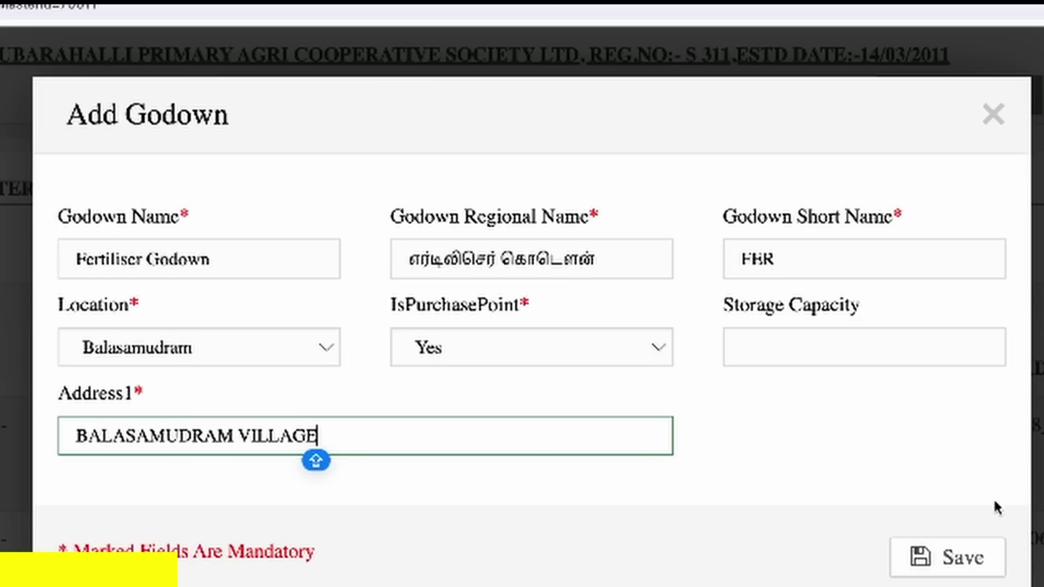
{"action": "left_click", "coordinate": [979, 563]}
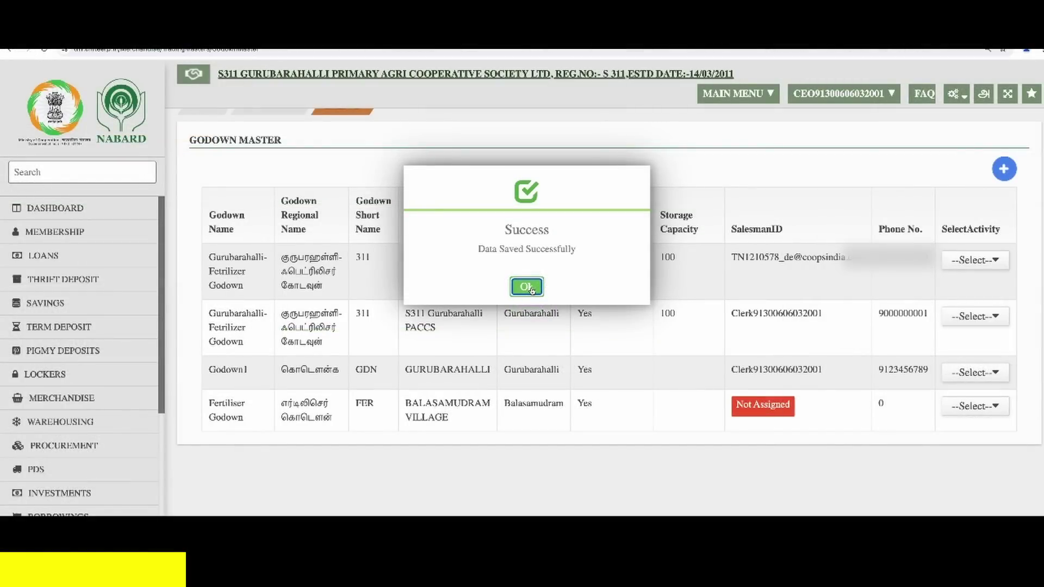
- Dismiss the success and Tasks popups, then open Fertiliser Godown's SelectActivity options
{"action": "left_click", "coordinate": [526, 287]}
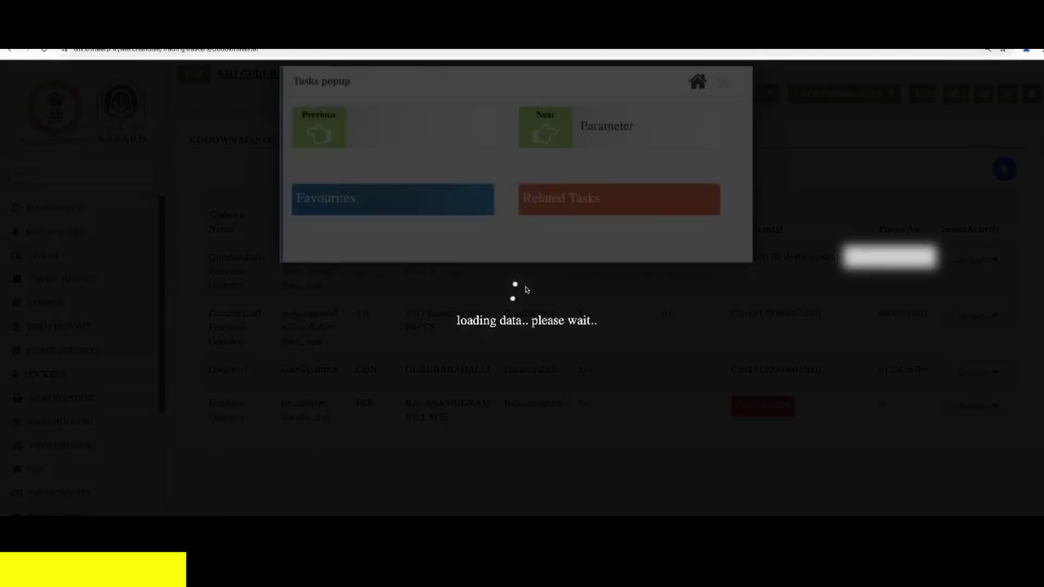
{"action": "left_click", "coordinate": [722, 101]}
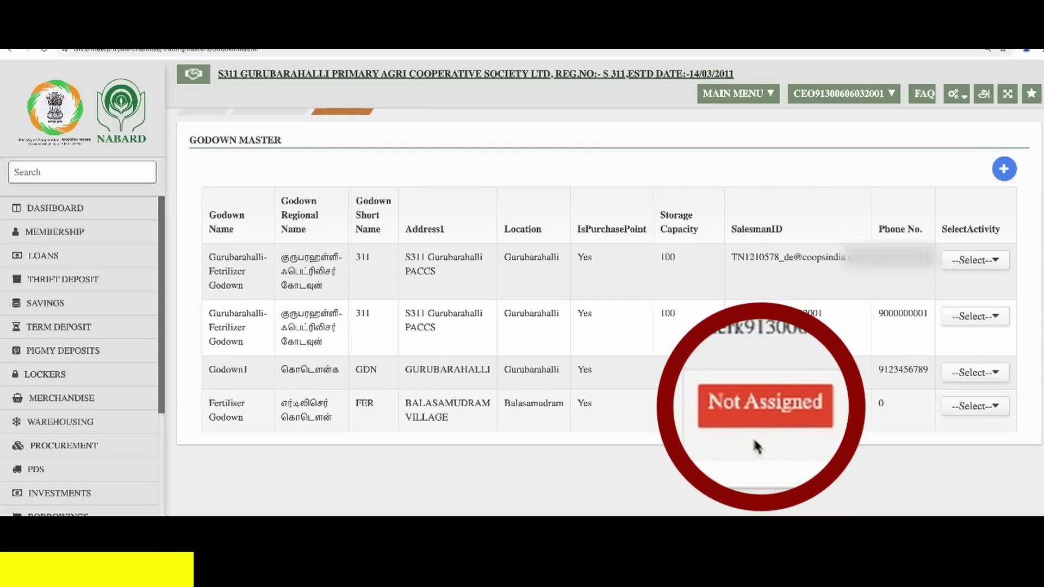
{"action": "left_click", "coordinate": [992, 408]}
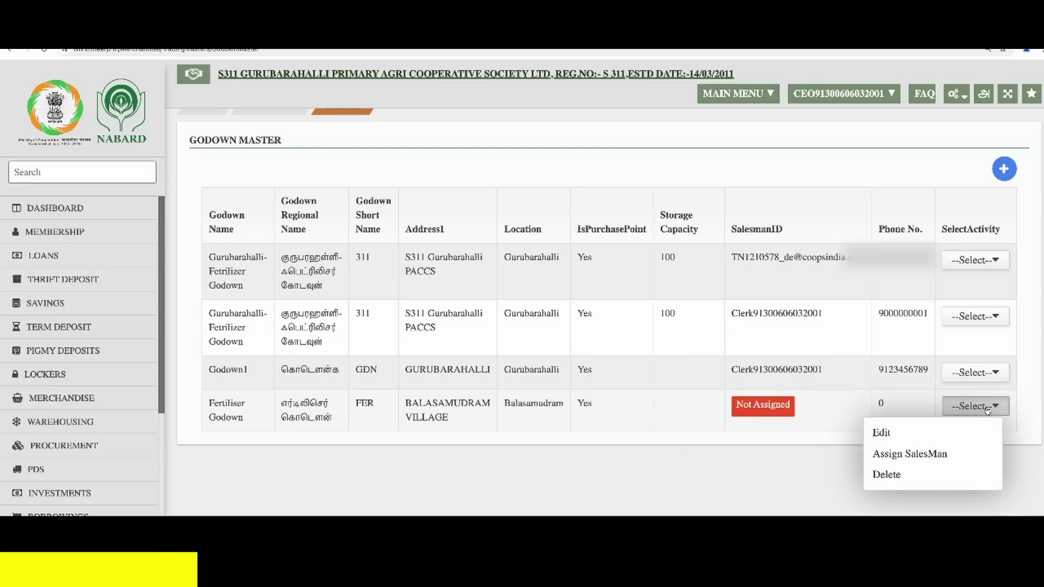
- Assign a salesman ID and the salesman's phone number to Fertiliser Godown, and save
{"action": "left_click", "coordinate": [965, 456]}
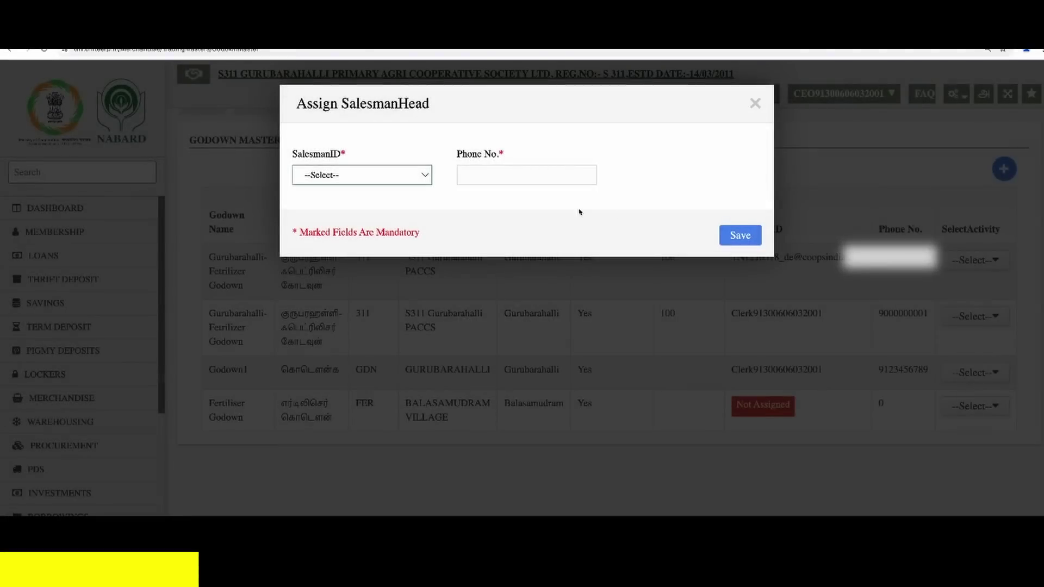
{"action": "left_click", "coordinate": [383, 175]}
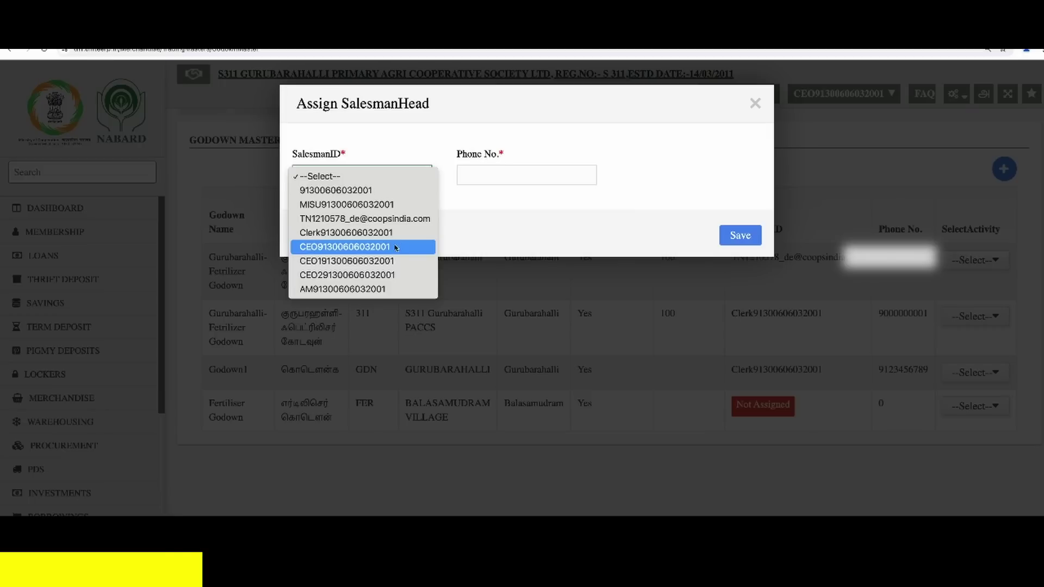
{"action": "left_click", "coordinate": [397, 262]}
{"action": "left_click", "coordinate": [515, 173]}
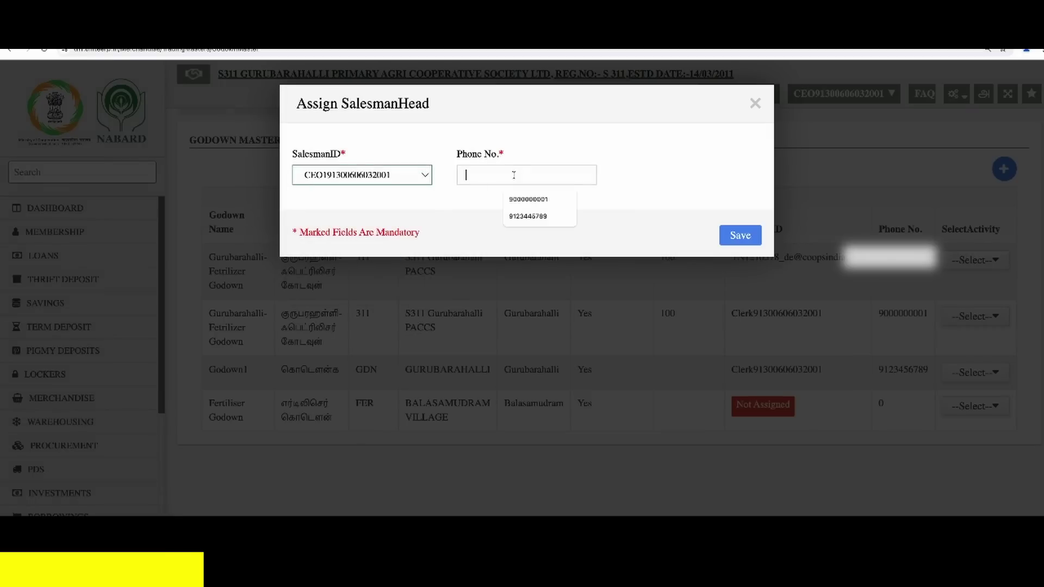
{"action": "type", "text": "9"}
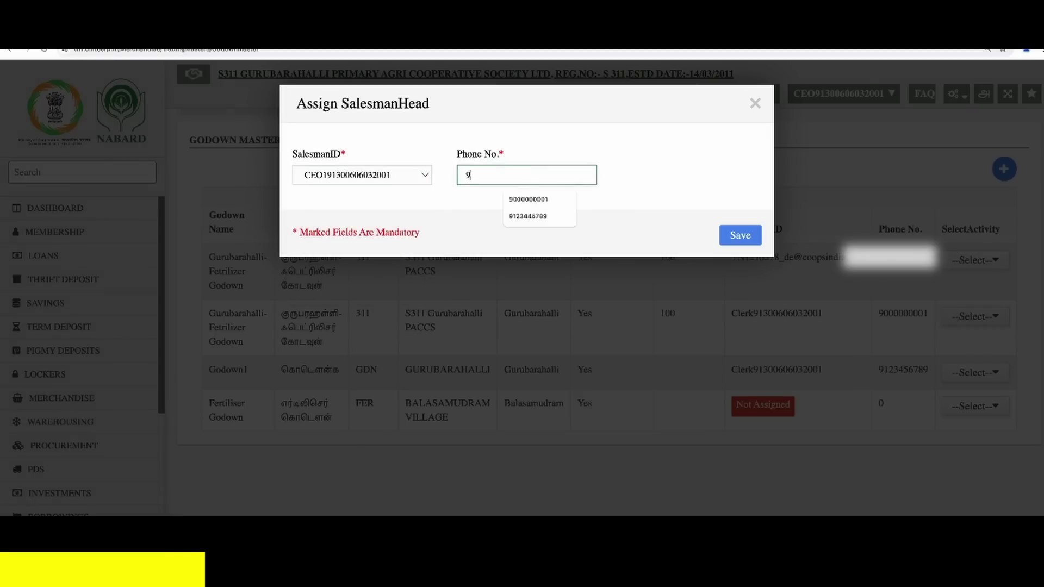
{"action": "type", "text": "123456789"}
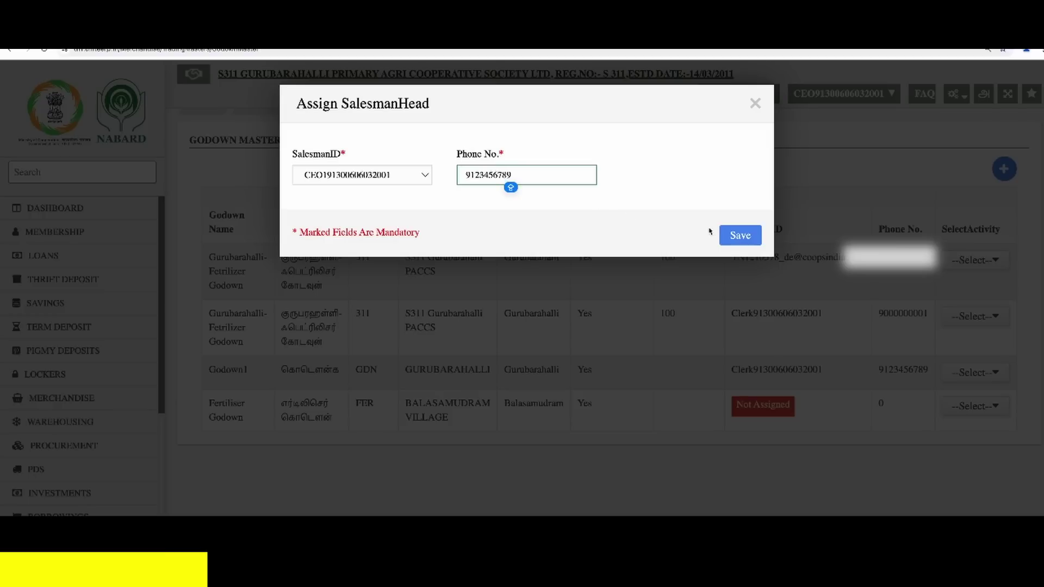
{"action": "left_click", "coordinate": [735, 237]}
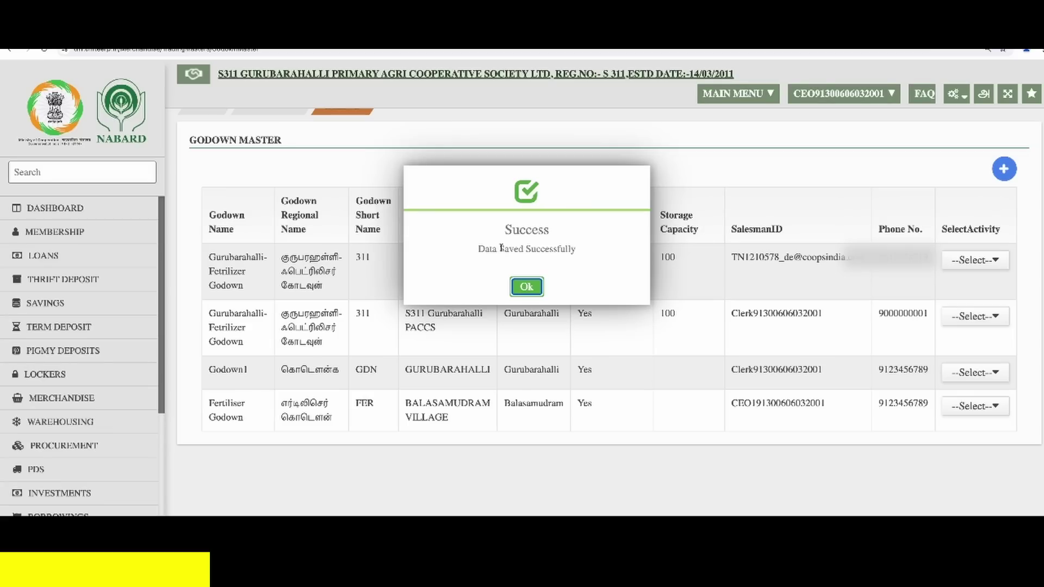
{"action": "left_click", "coordinate": [526, 286]}
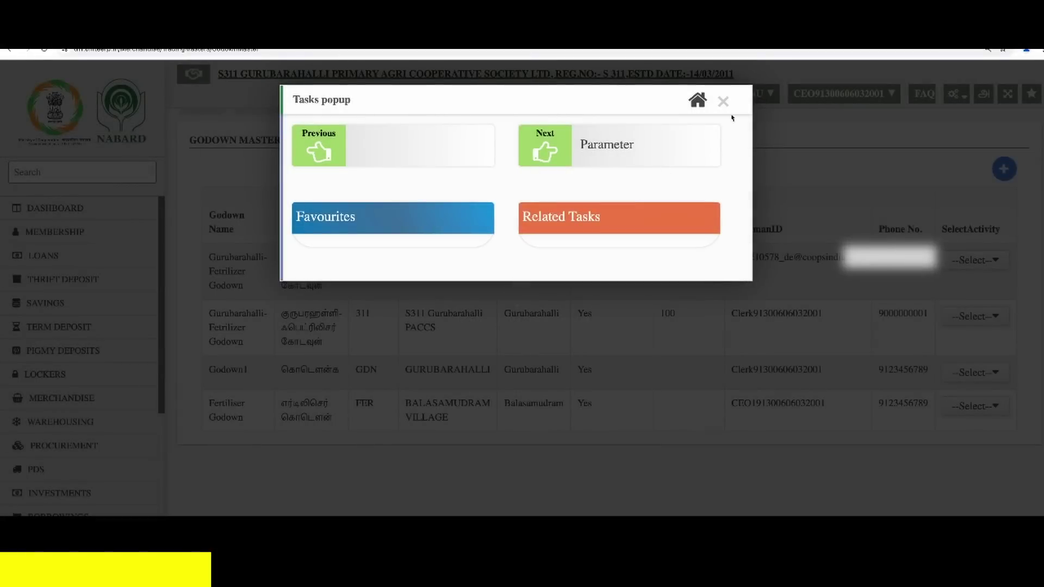
{"action": "left_click", "coordinate": [723, 102]}
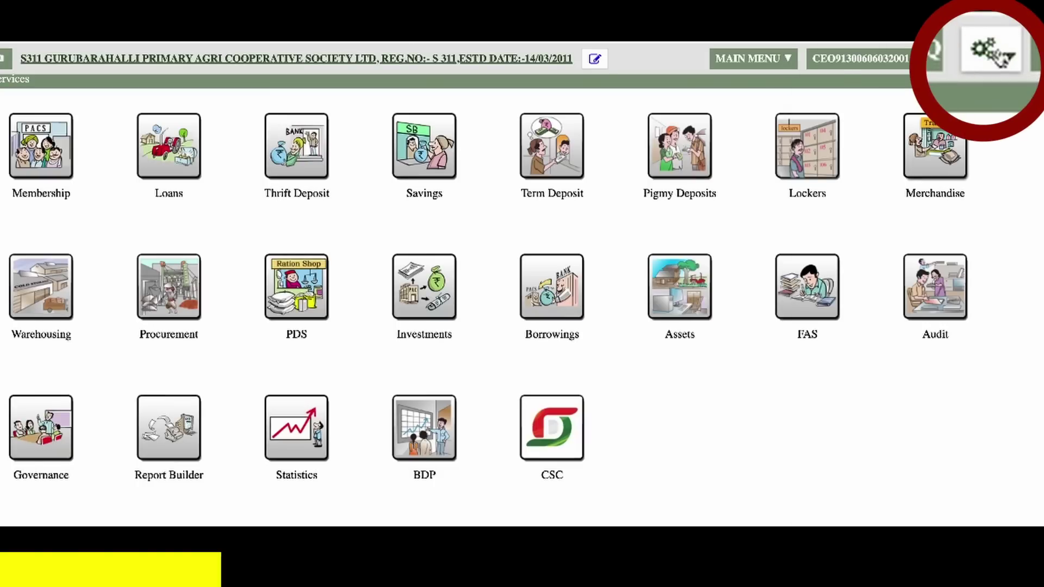
- From the dashboard, show the Config gear's Merchandise submenu with its Parameter entry
{"action": "left_click", "coordinate": [998, 58]}
{"action": "mouse_move", "coordinate": [881, 331]}
{"action": "mouse_move", "coordinate": [944, 357]}
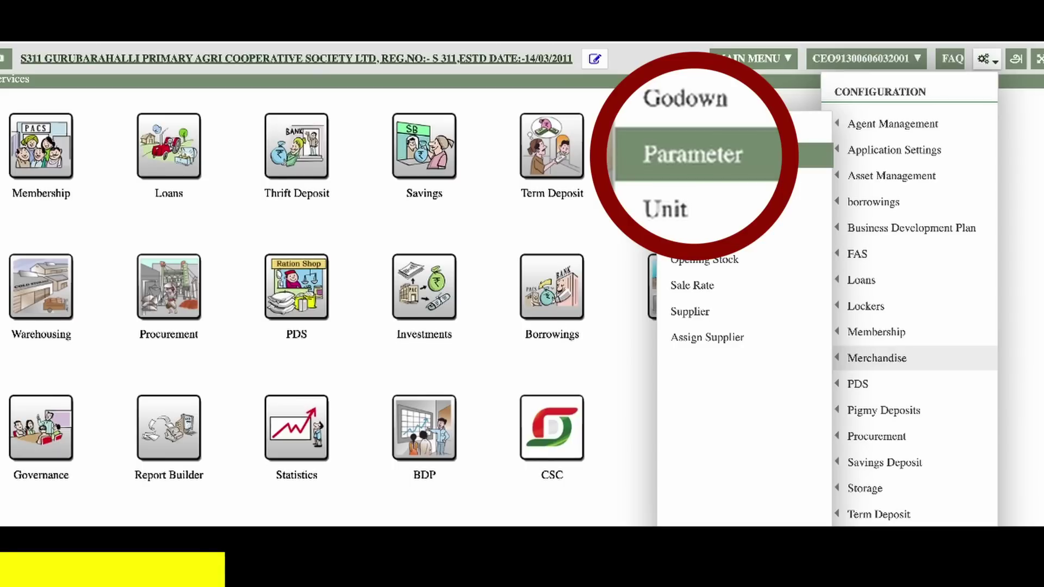
- Load Fertiliser Godown in the Parameter master and switch its values into edit mode
{"action": "left_click", "coordinate": [692, 154]}
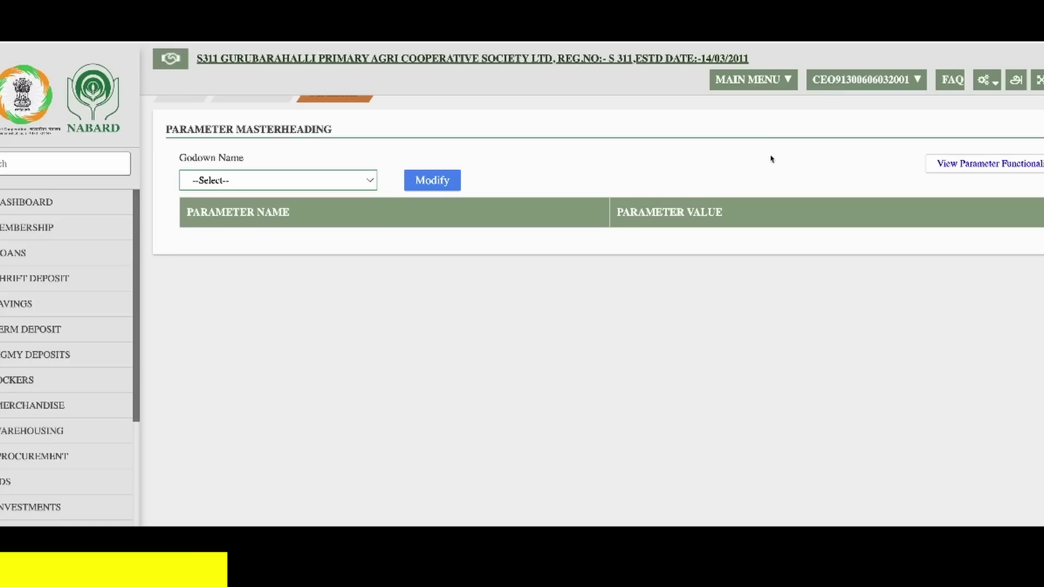
{"action": "left_click", "coordinate": [326, 184]}
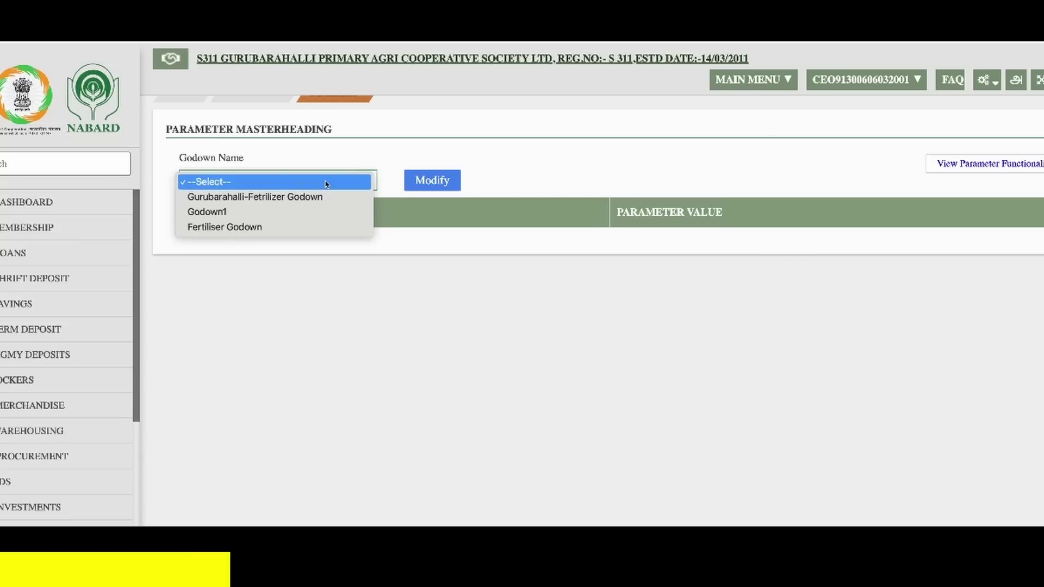
{"action": "left_click", "coordinate": [317, 228]}
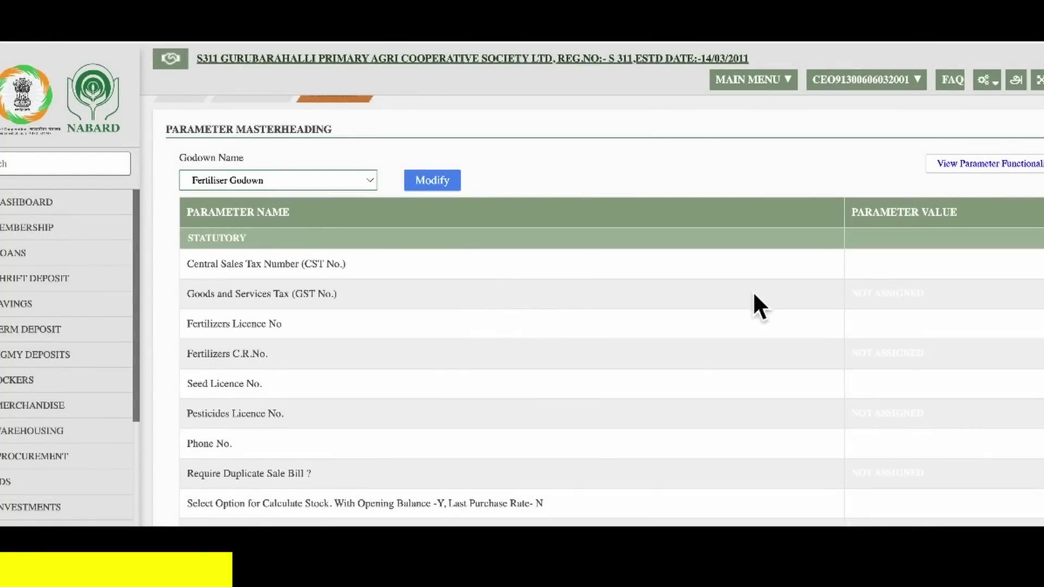
{"action": "left_click", "coordinate": [438, 185]}
{"action": "left_click", "coordinate": [845, 267]}
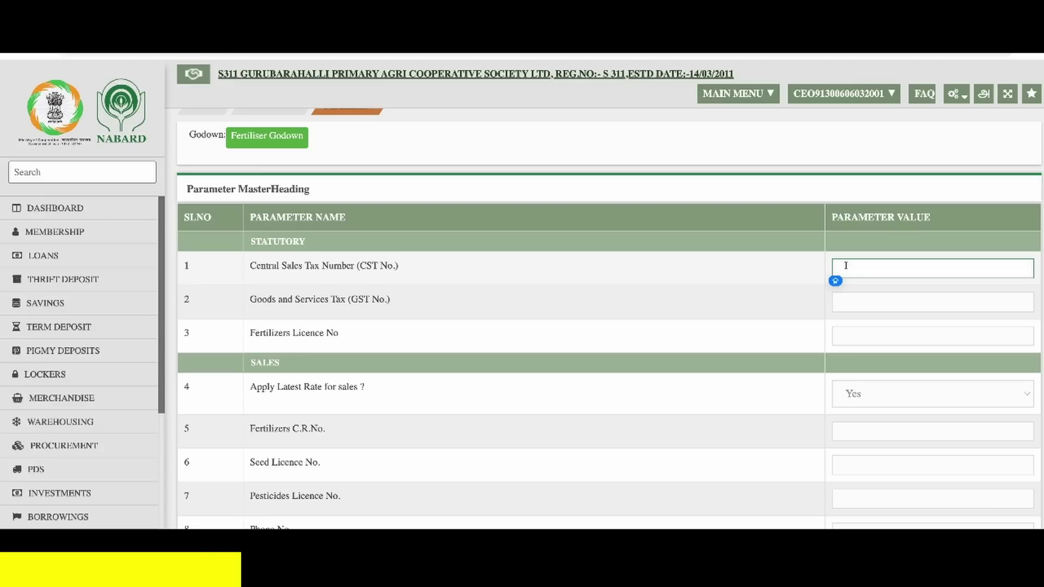
- Paste the godown's CST and GST numbers into the parameter fields
{"action": "key", "text": "ctrl+v"}
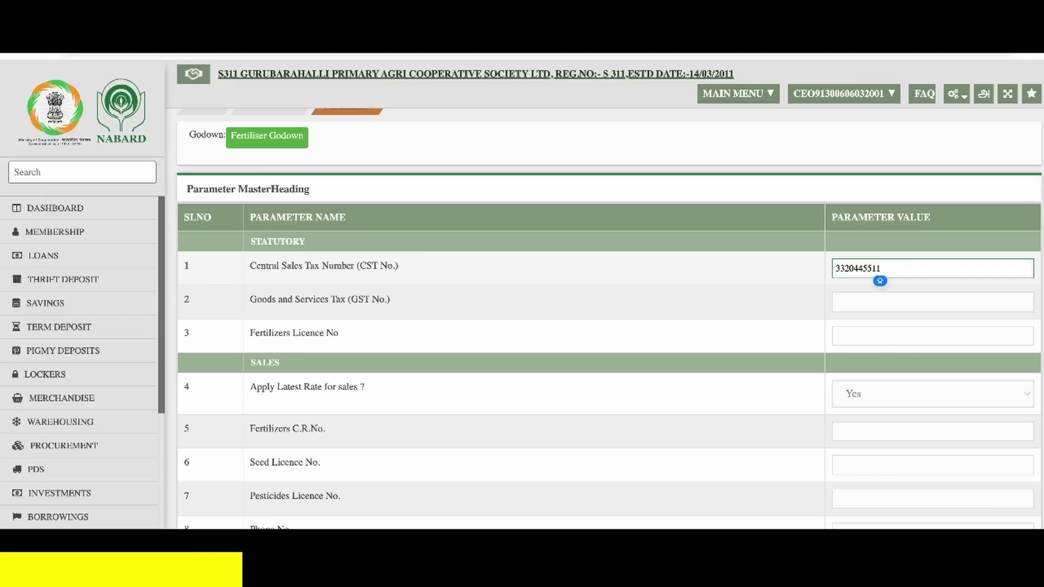
{"action": "left_click", "coordinate": [873, 306]}
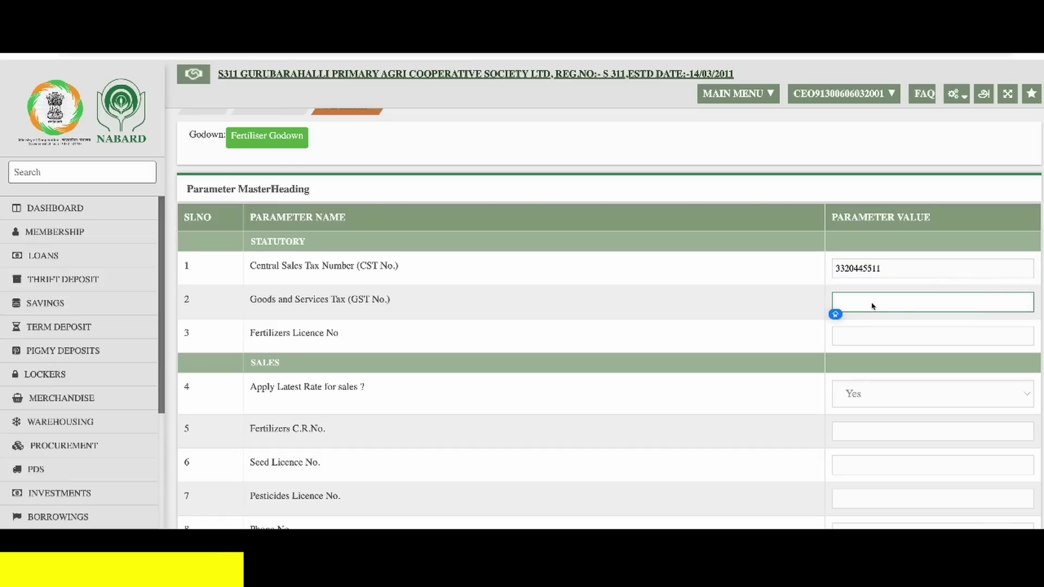
{"action": "key", "text": "ctrl+v"}
{"action": "key", "text": "Tab"}
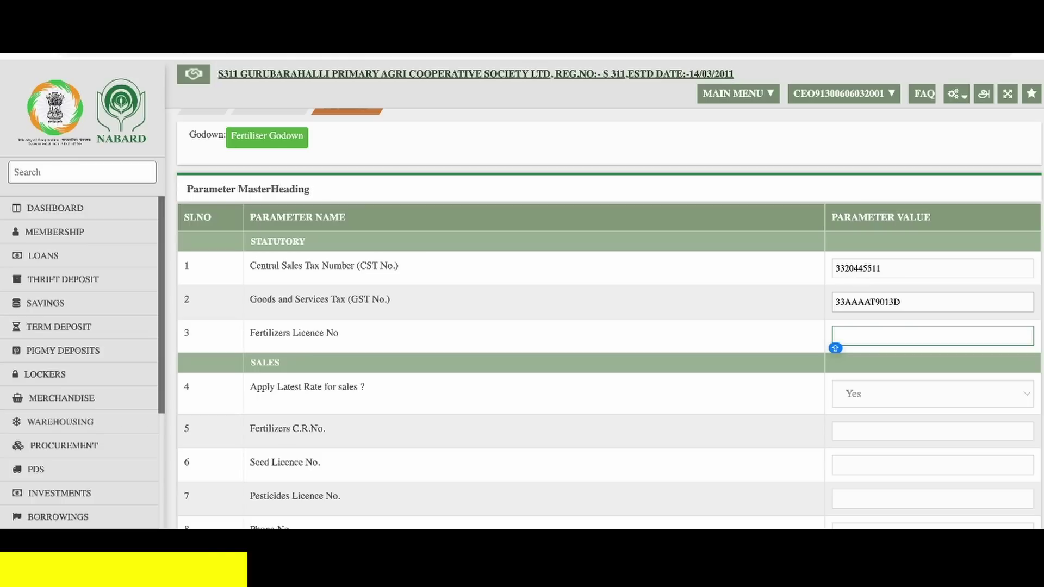
- Enter the fertiliser licence number and reuse it for the C.R., seed and pesticides licence fields
{"action": "type", "text": "DPI/PRP/R-023/2021-2026"}
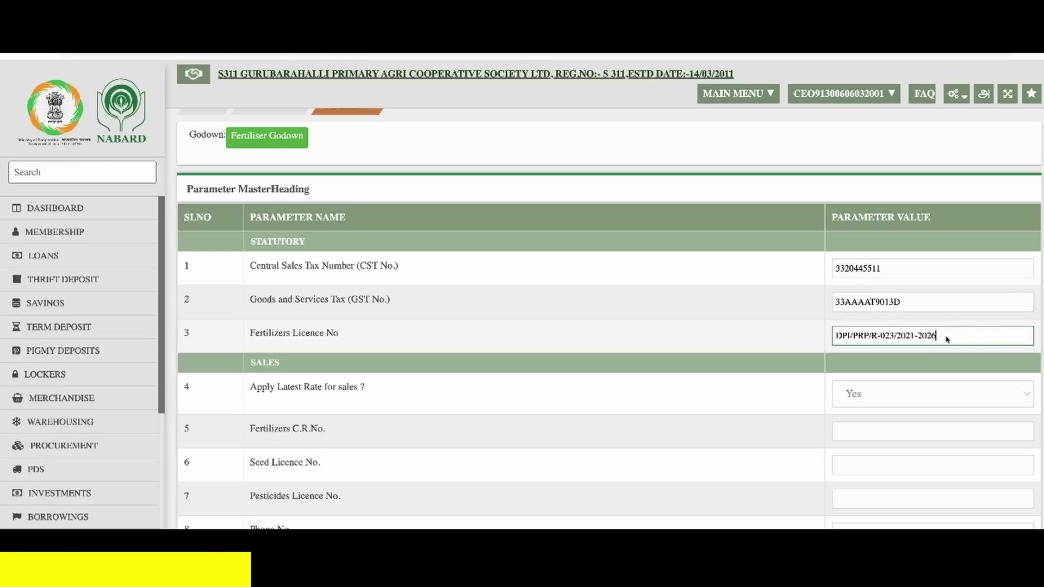
{"action": "key", "text": "ctrl+a"}
{"action": "key", "text": "ctrl+c"}
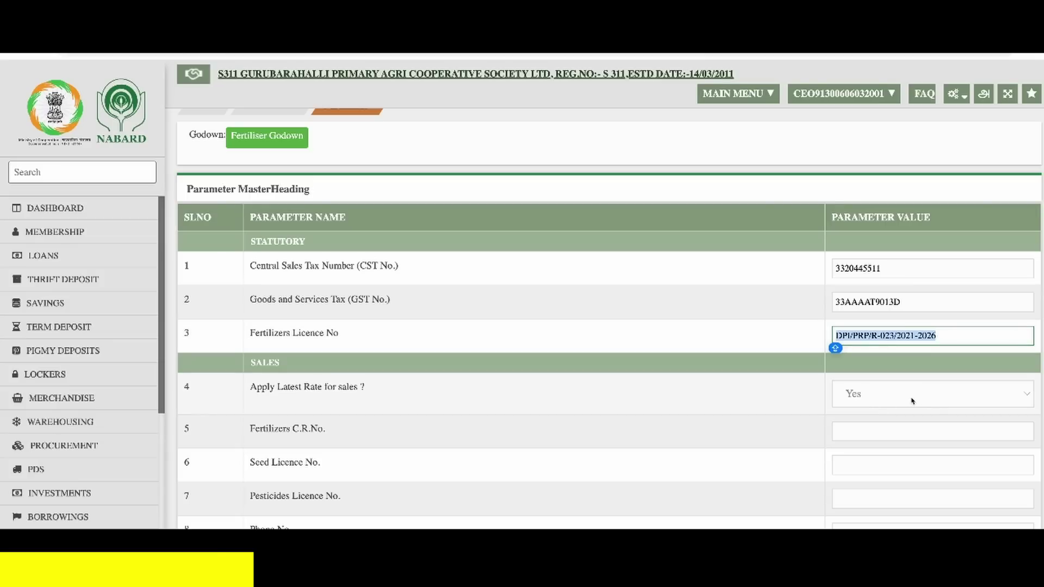
{"action": "left_click", "coordinate": [888, 435]}
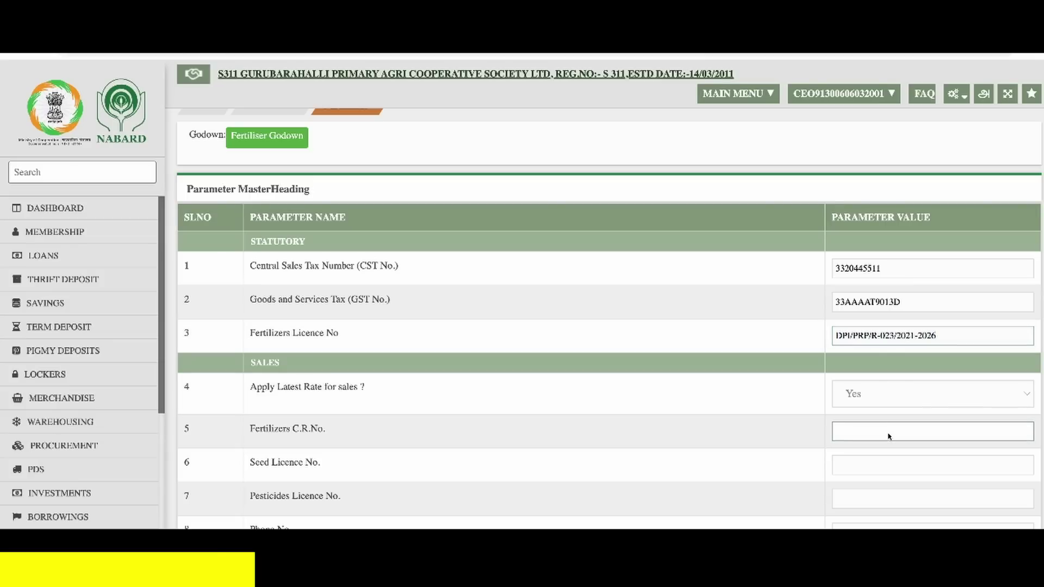
{"action": "key", "text": "ctrl+v"}
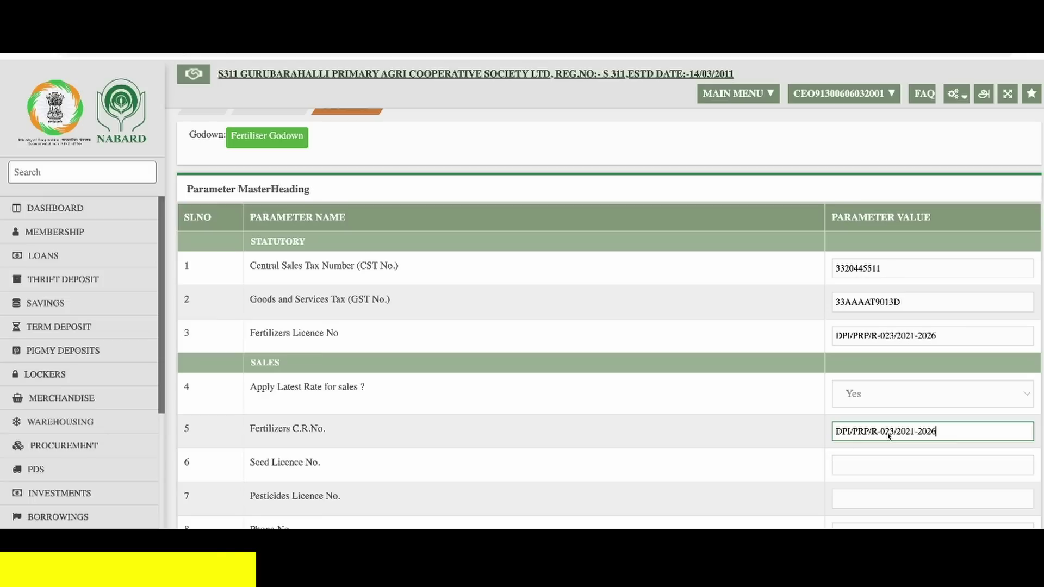
{"action": "left_click", "coordinate": [886, 466]}
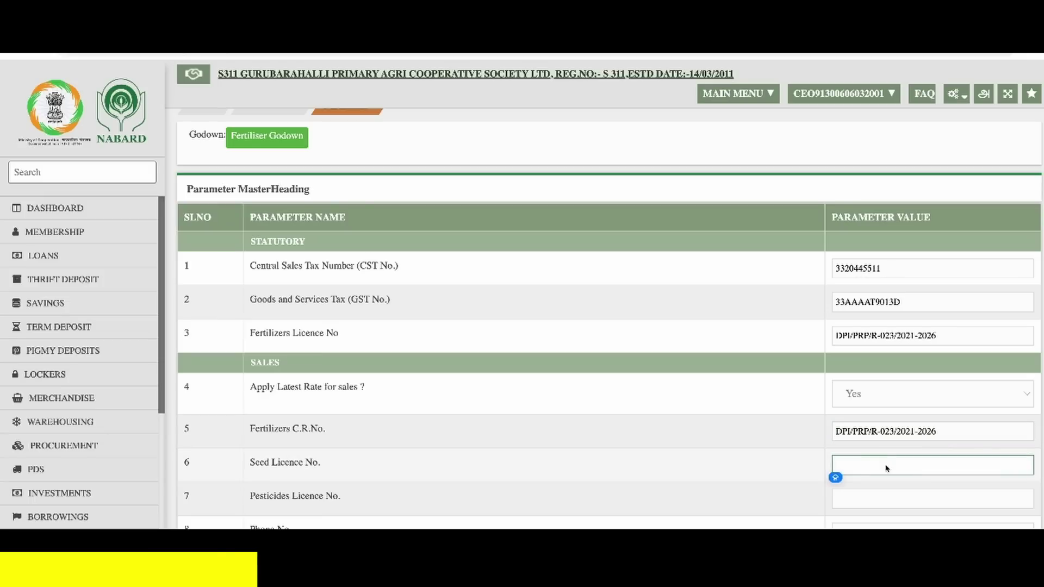
{"action": "key", "text": "ctrl+v"}
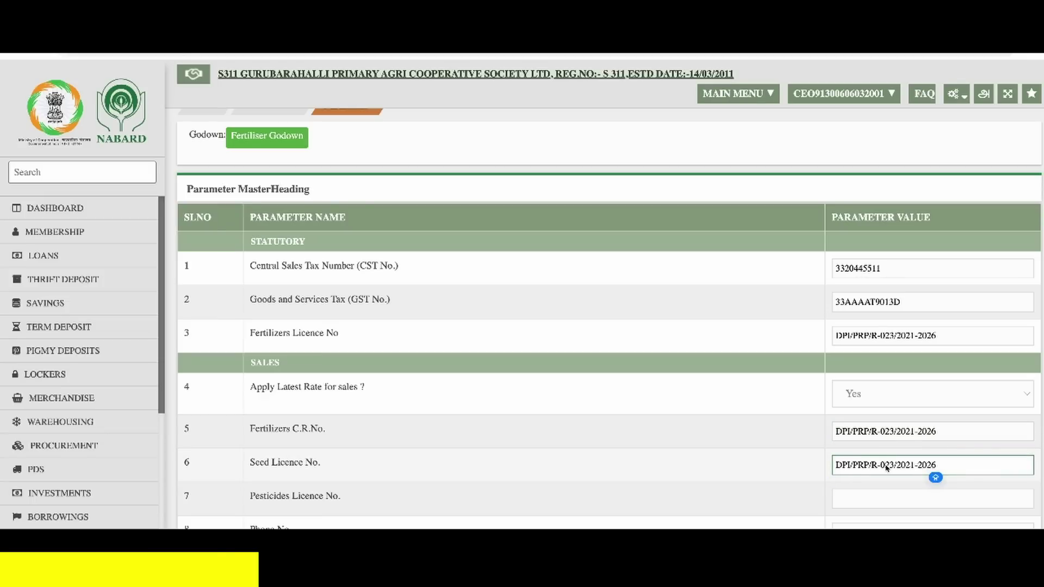
{"action": "left_click", "coordinate": [889, 501]}
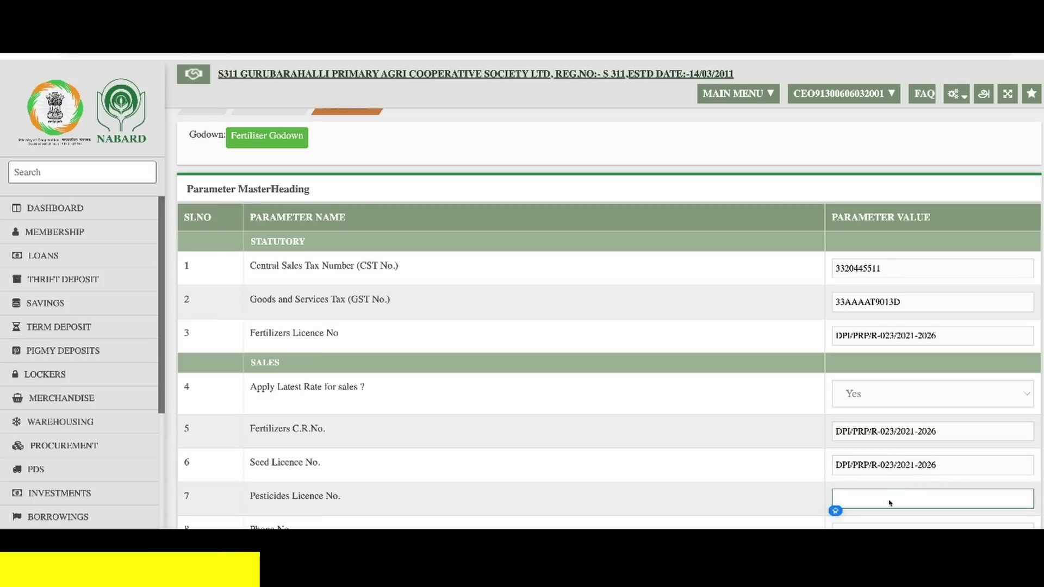
{"action": "scroll", "coordinate": [889, 502], "scroll_direction": "down", "scroll_amount": 2}
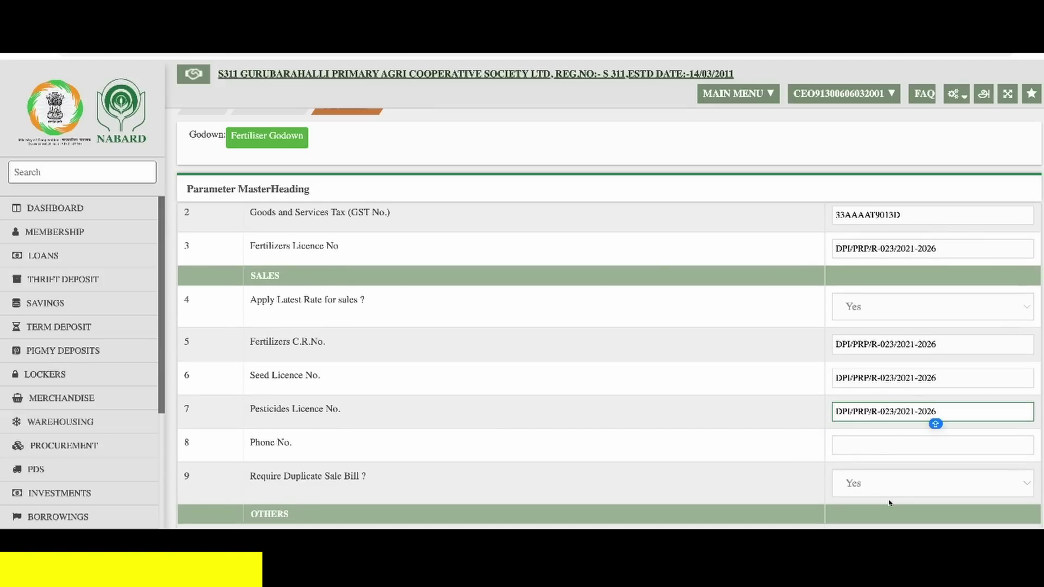
- Enter the godown's phone number, keeping the Transaction Start Date at 01/04/2023
{"action": "left_click", "coordinate": [873, 452]}
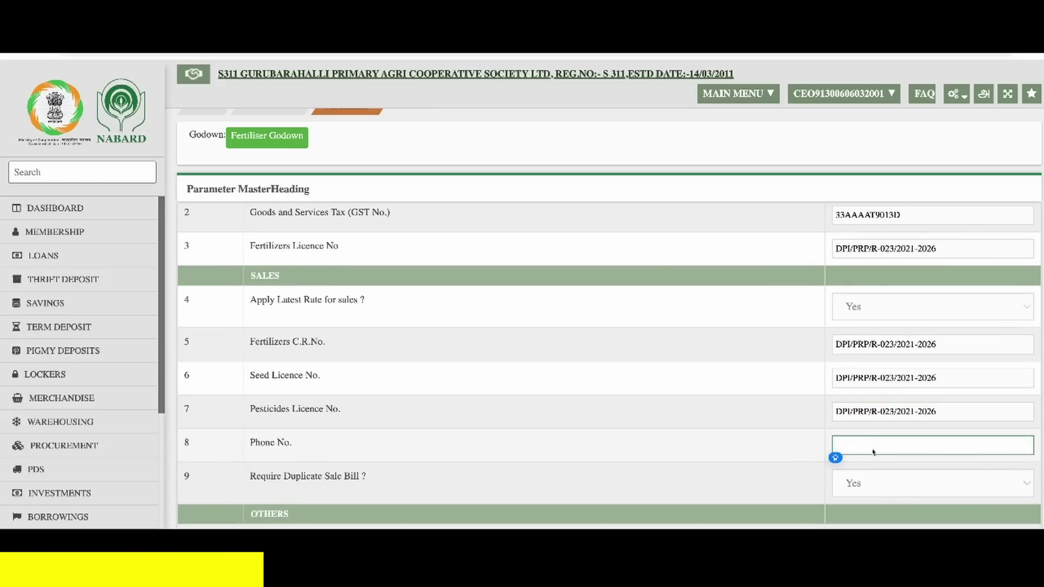
{"action": "type", "text": "9123456789"}
{"action": "scroll", "coordinate": [873, 451], "scroll_direction": "down", "scroll_amount": 3}
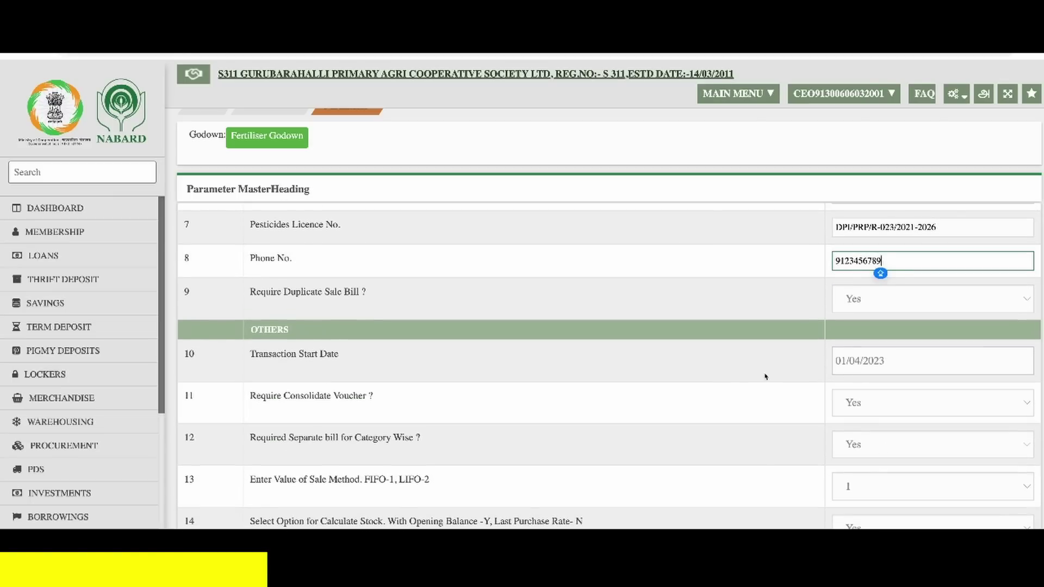
{"action": "left_click", "coordinate": [955, 367]}
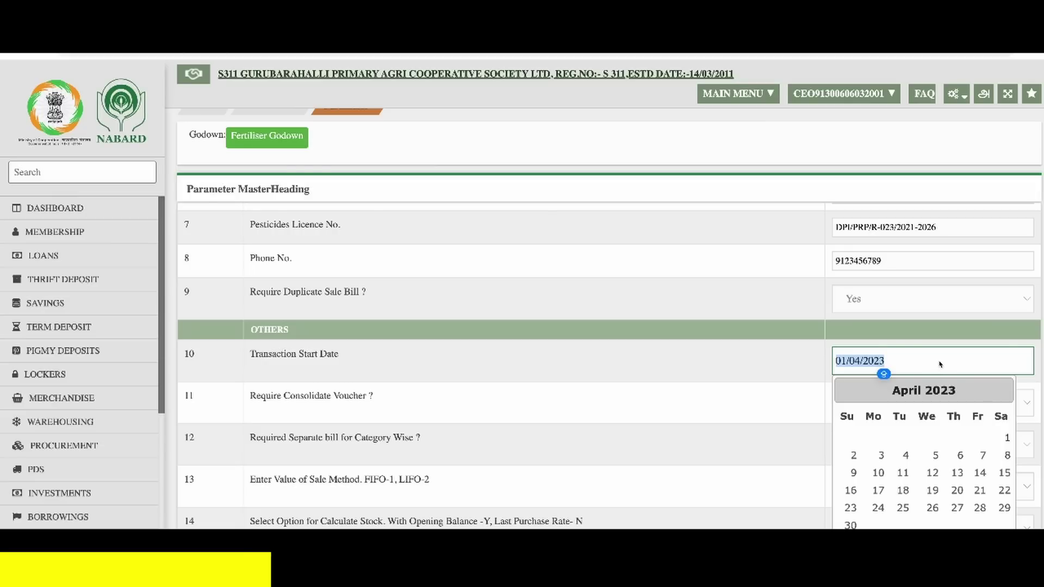
{"action": "left_click", "coordinate": [812, 368]}
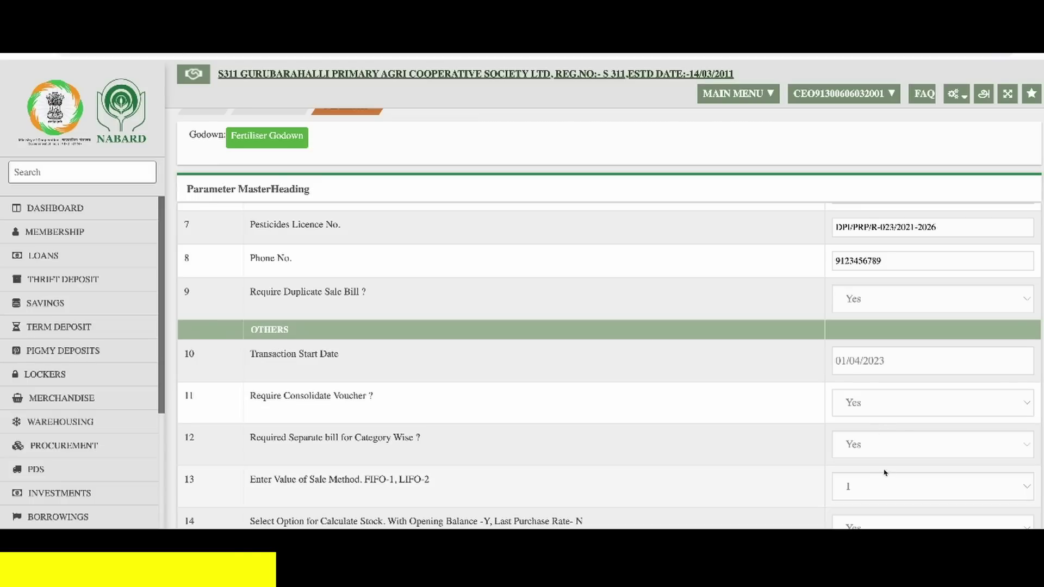
{"action": "scroll", "coordinate": [867, 457], "scroll_direction": "down", "scroll_amount": 2}
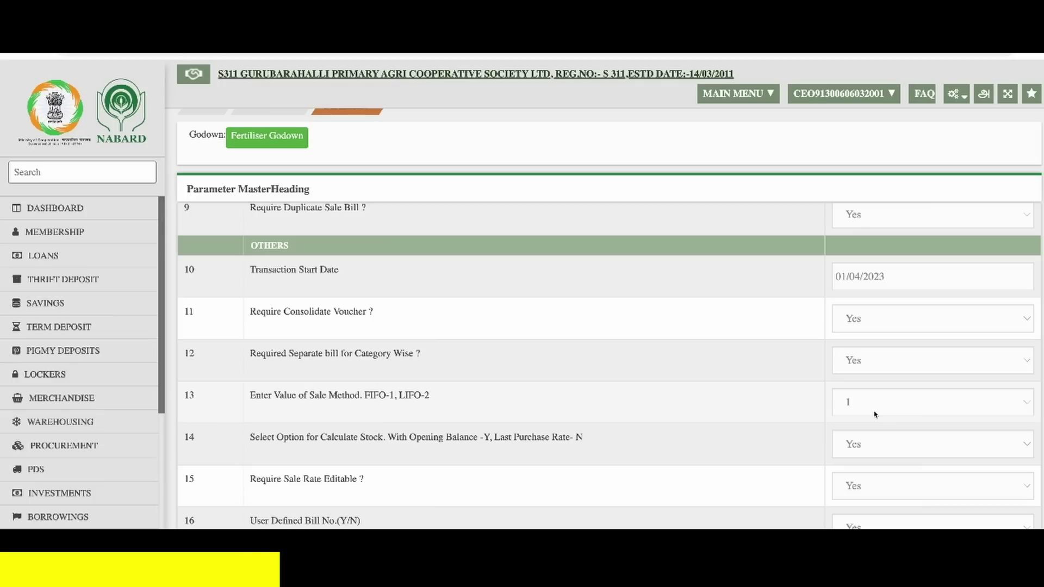
{"action": "scroll", "coordinate": [874, 414], "scroll_direction": "down", "scroll_amount": 3}
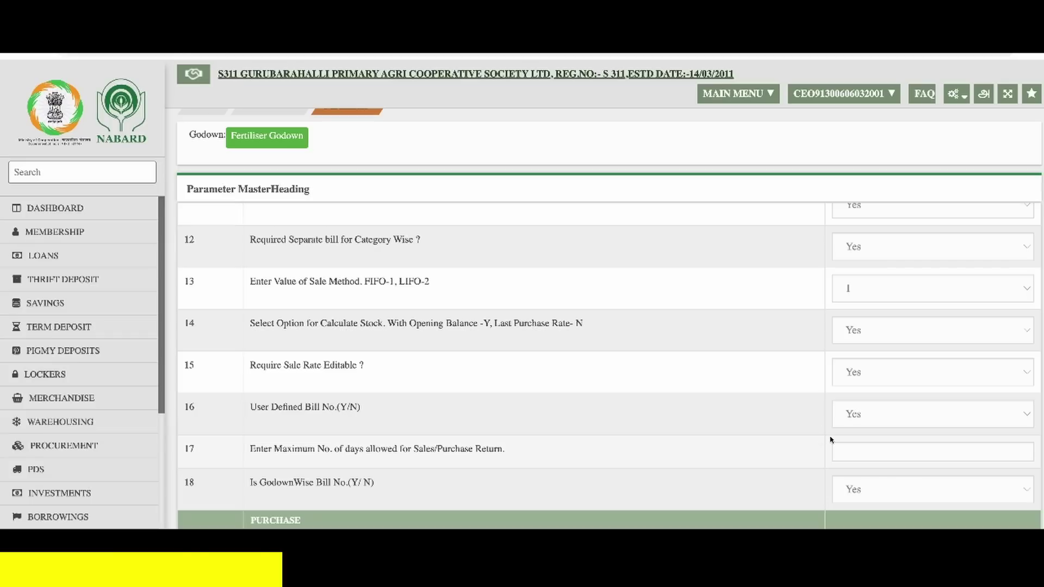
- Set the maximum sales/purchase return days to 0
{"action": "left_click", "coordinate": [886, 451]}
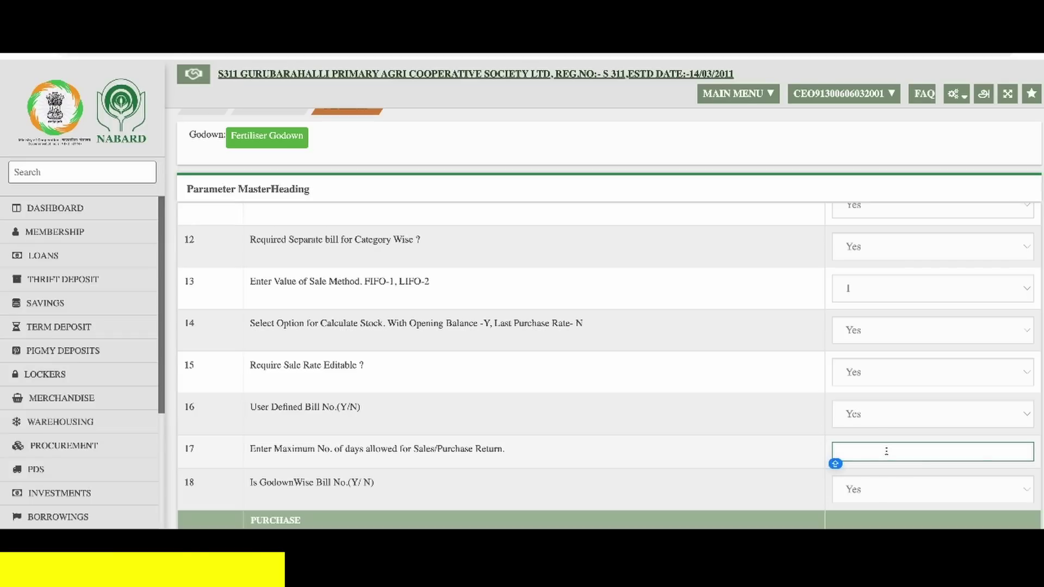
{"action": "type", "text": "0"}
{"action": "key", "text": "Tab"}
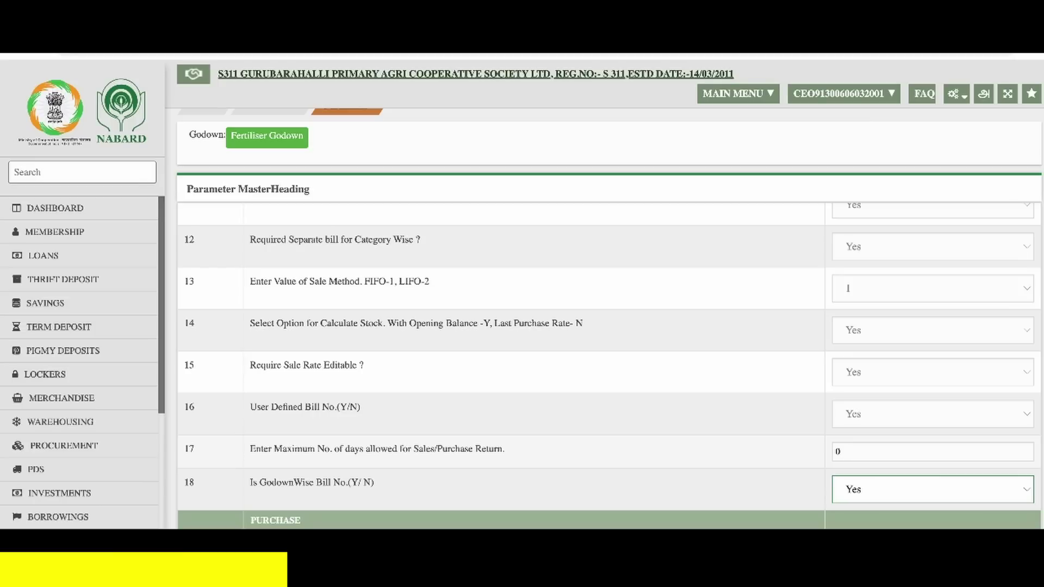
{"action": "scroll", "coordinate": [609, 364], "scroll_direction": "down", "scroll_amount": 3}
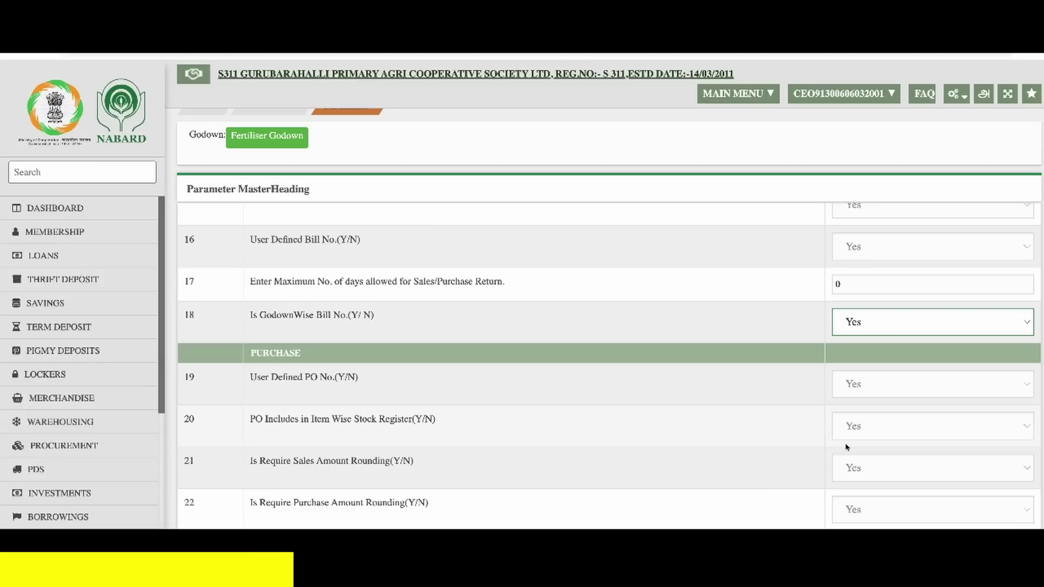
{"action": "scroll", "coordinate": [853, 445], "scroll_direction": "down", "scroll_amount": 2}
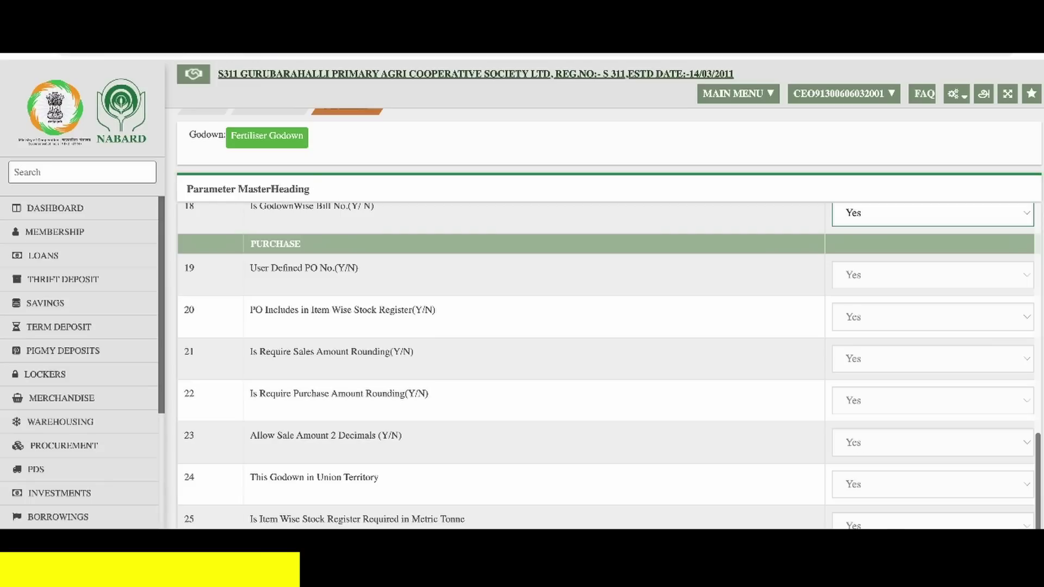
- Set 'This Godown in Union Territory' to No
{"action": "left_click", "coordinate": [867, 487]}
{"action": "left_click", "coordinate": [865, 505]}
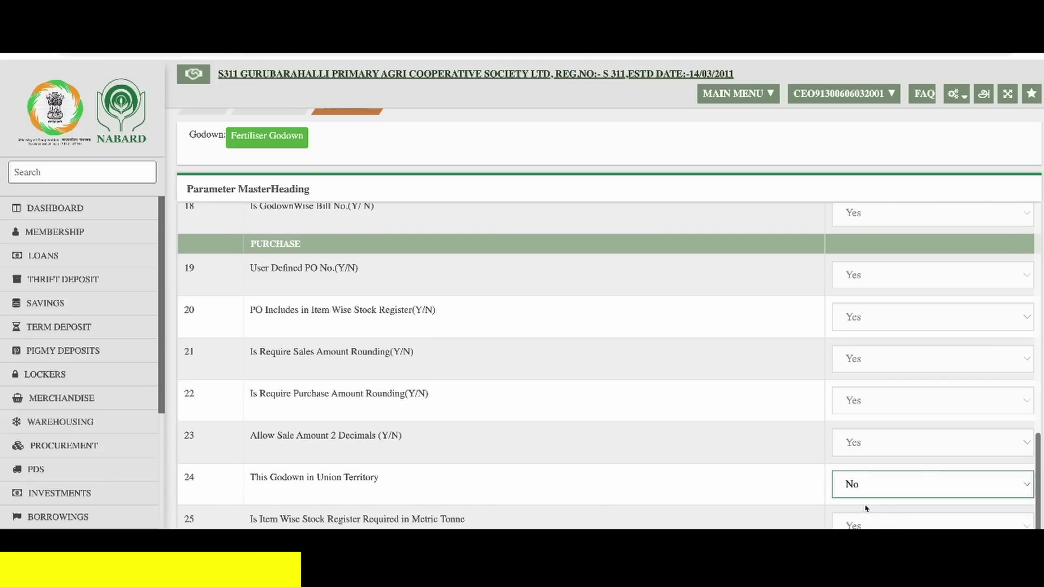
{"action": "scroll", "coordinate": [531, 398], "scroll_direction": "down", "scroll_amount": 2}
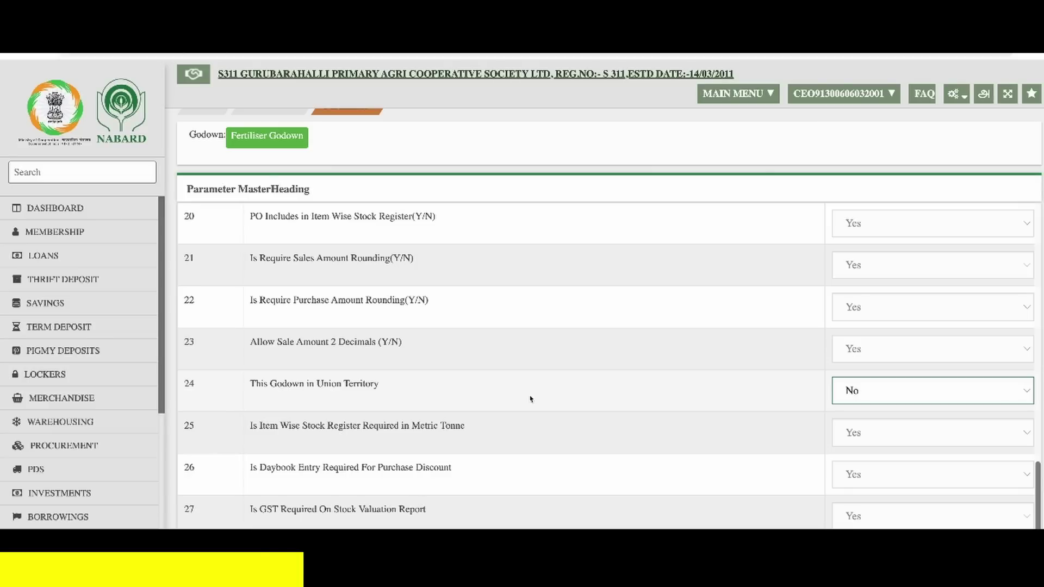
{"action": "scroll", "coordinate": [530, 398], "scroll_direction": "down", "scroll_amount": 2}
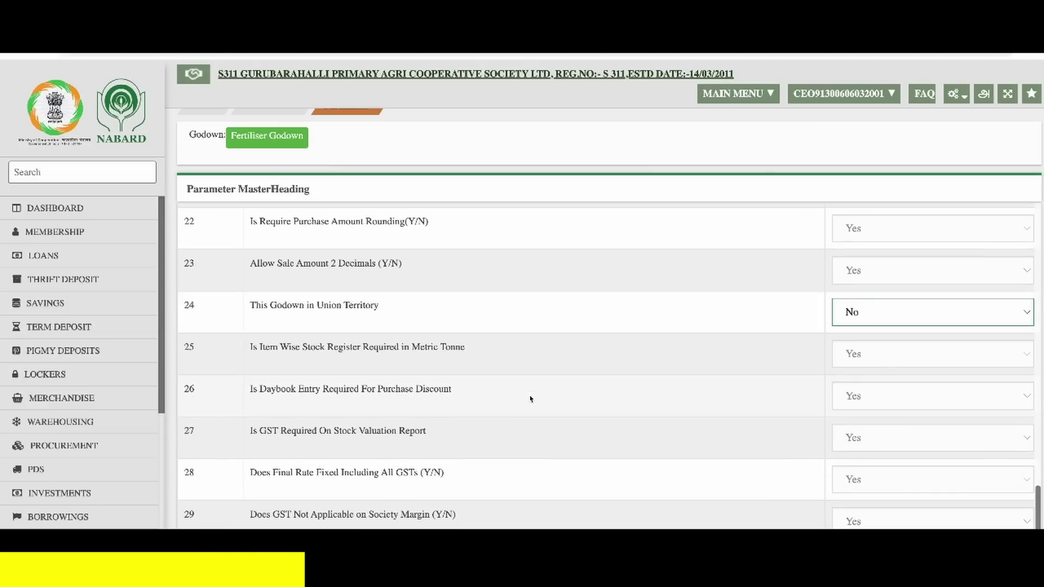
{"action": "scroll", "coordinate": [530, 398], "scroll_direction": "down", "scroll_amount": 2}
{"action": "scroll", "coordinate": [530, 398], "scroll_direction": "down", "scroll_amount": 1}
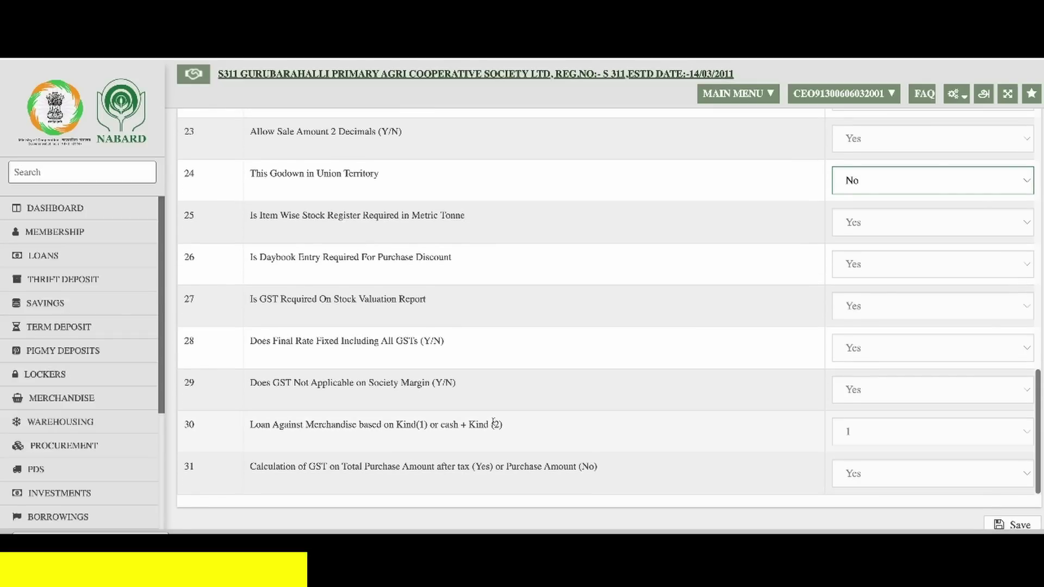
- Set Loan Against Merchandise to 2 (cash + kind) and save the parameters
{"action": "left_click", "coordinate": [888, 436]}
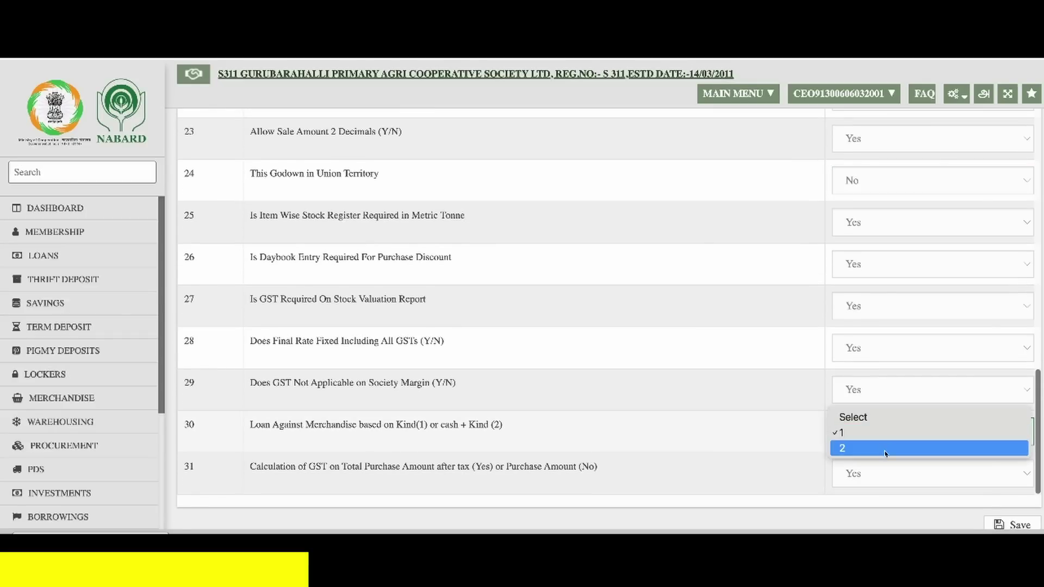
{"action": "left_click", "coordinate": [884, 449]}
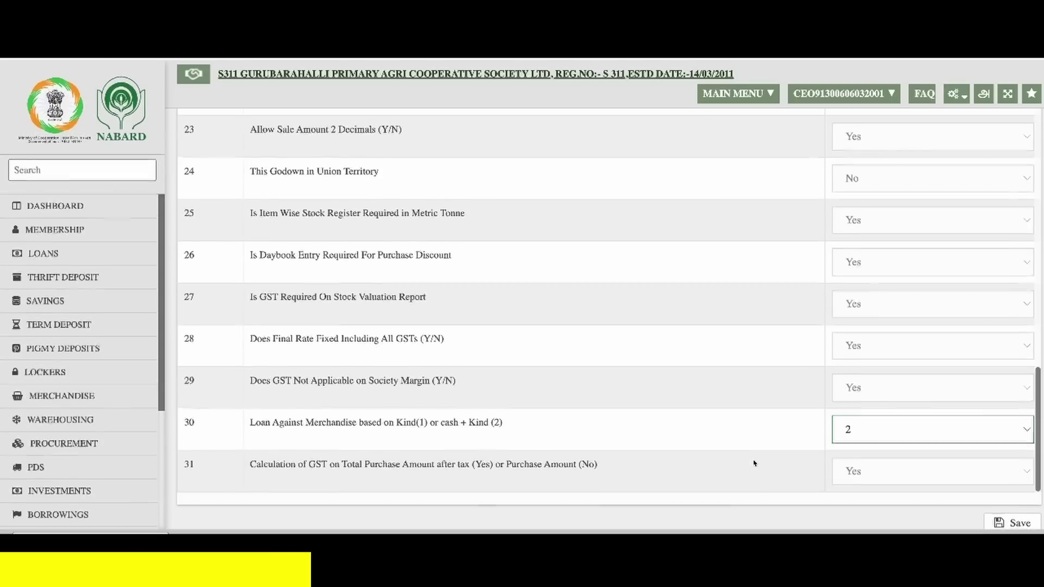
{"action": "left_click", "coordinate": [1019, 525]}
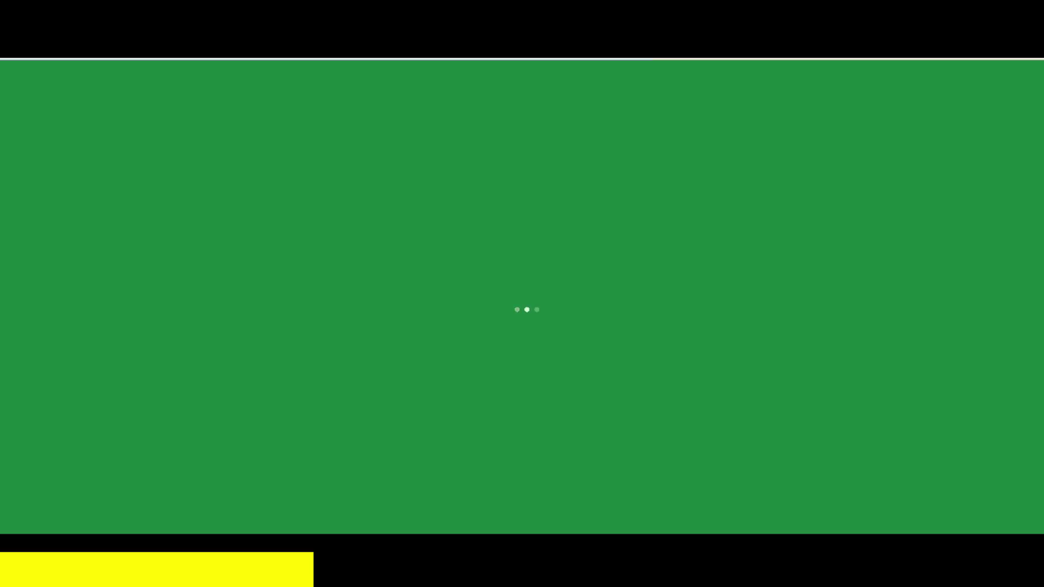
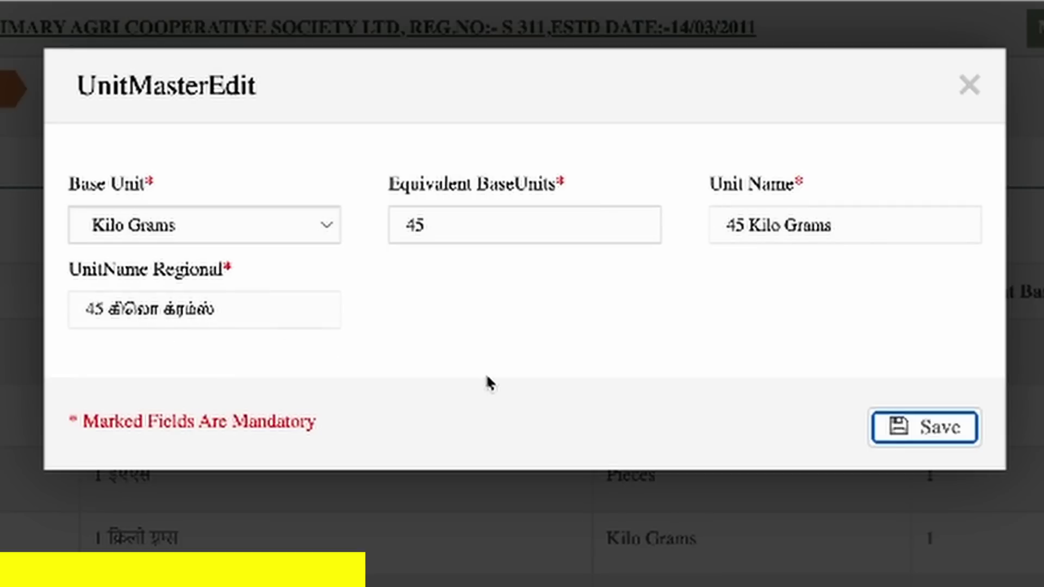
- Save the 45 Kilo Grams unit (base Kilo Grams, 45 equivalent) and dismiss the confirmation and tasks popup
{"action": "left_click", "coordinate": [950, 434]}
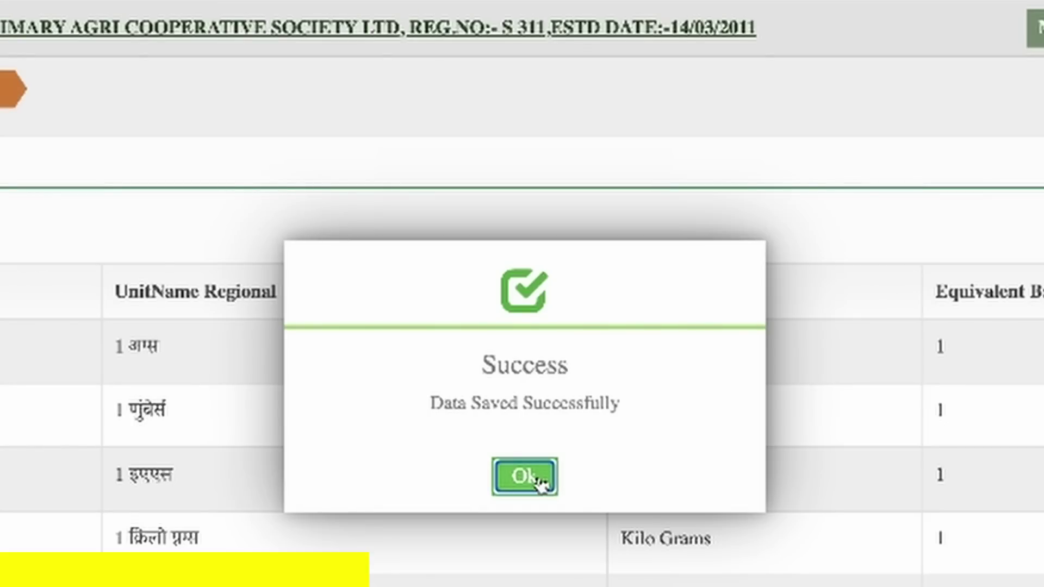
{"action": "left_click", "coordinate": [539, 479]}
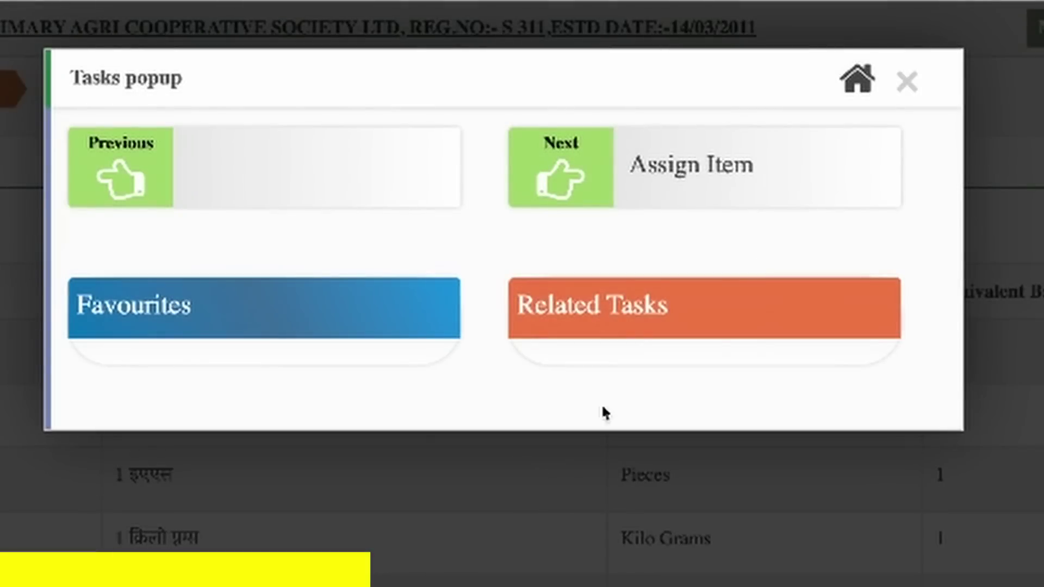
{"action": "left_click", "coordinate": [906, 86]}
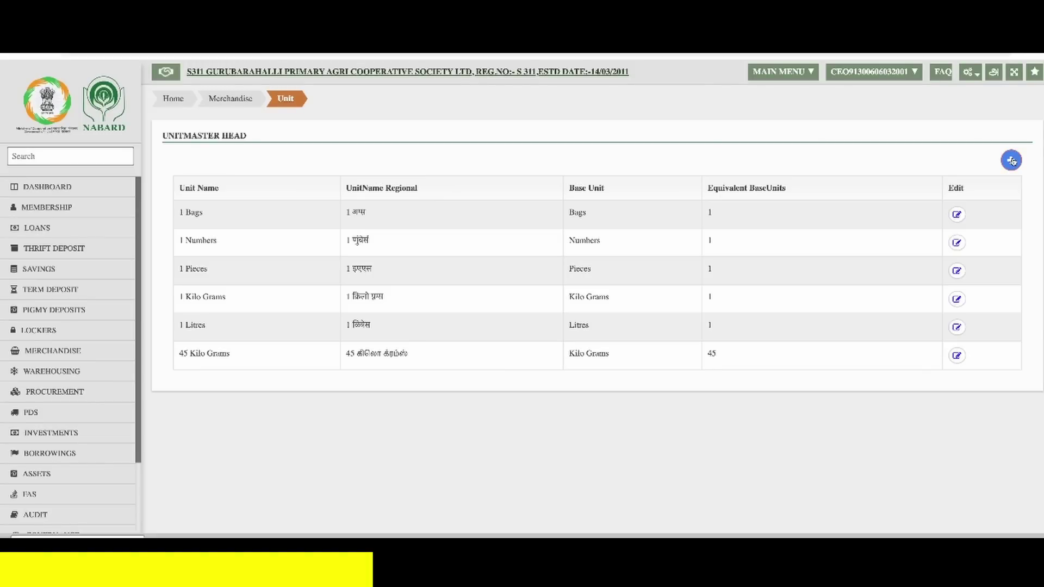
- Try adding a 1 Litres unit, which already exists, and dismiss the warning
{"action": "left_click", "coordinate": [1012, 161]}
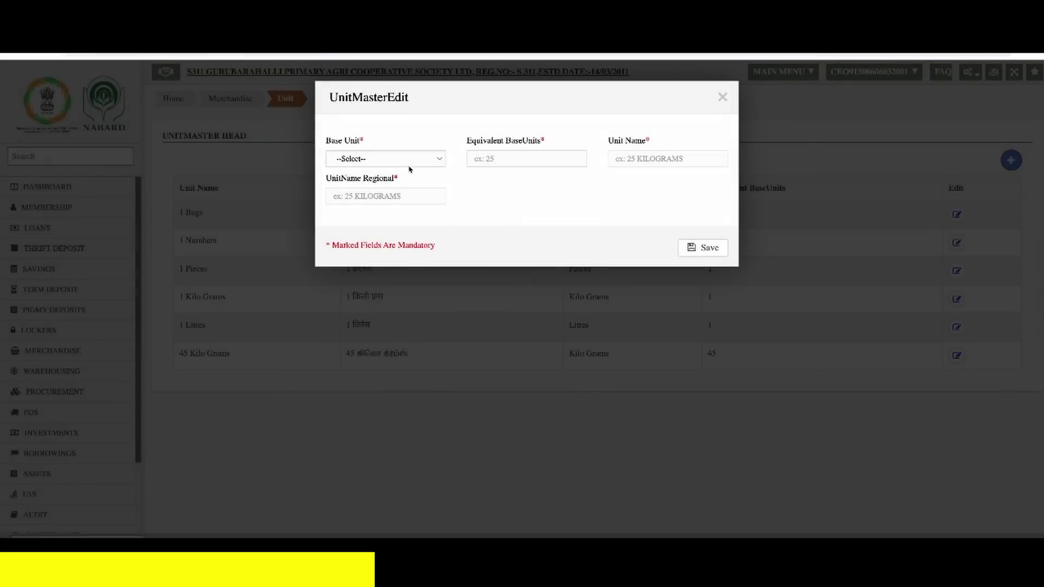
{"action": "left_click", "coordinate": [404, 160]}
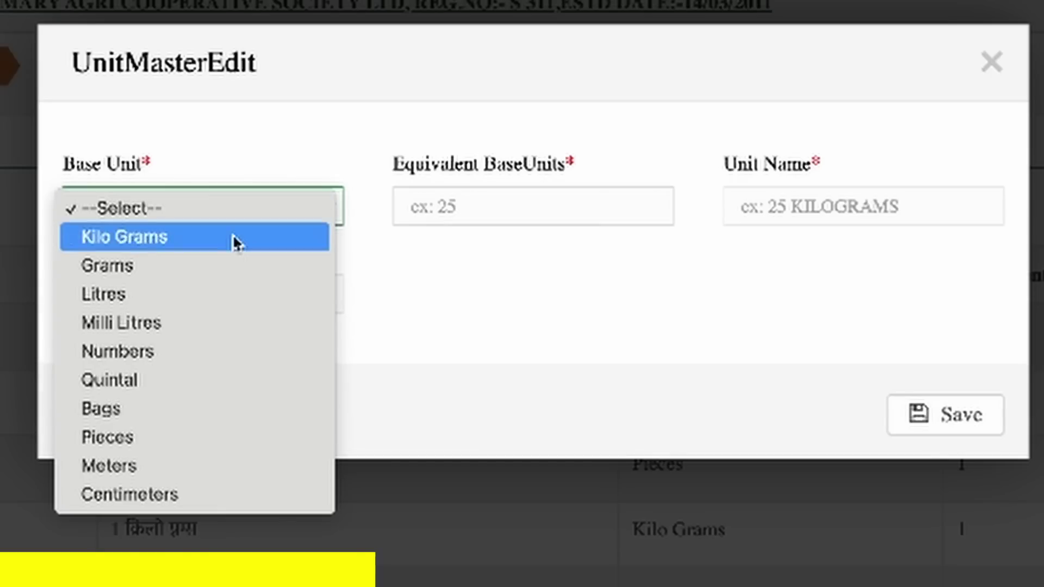
{"action": "left_click", "coordinate": [240, 295]}
{"action": "left_click", "coordinate": [484, 214]}
{"action": "type", "text": "1"}
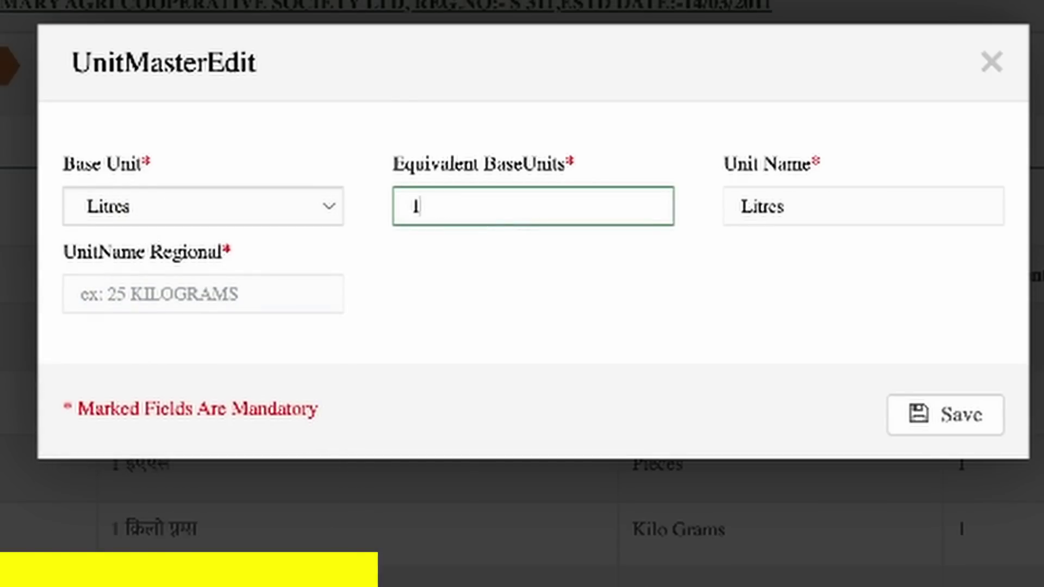
{"action": "left_click", "coordinate": [945, 414]}
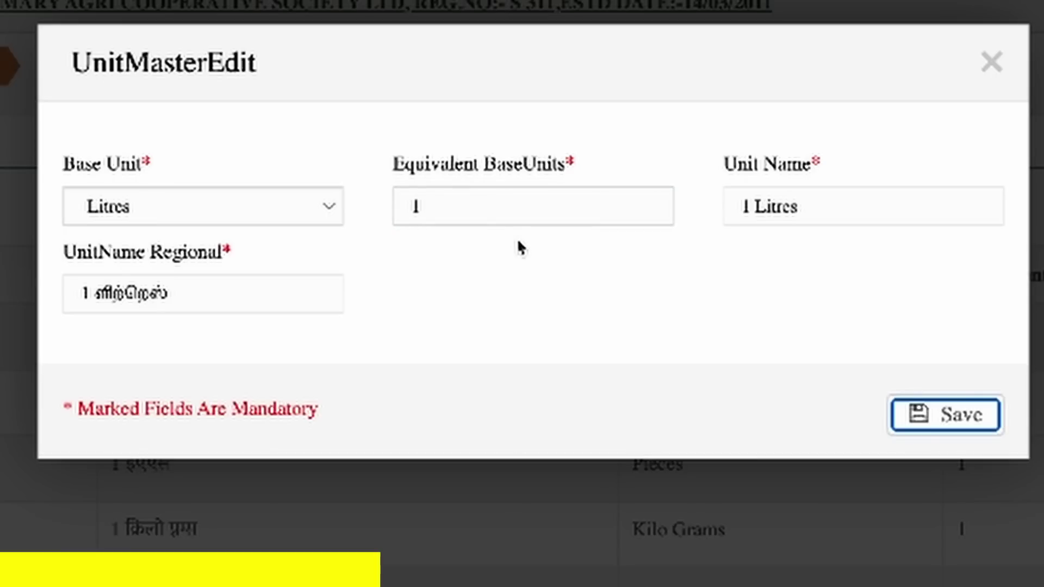
{"action": "left_click", "coordinate": [916, 415]}
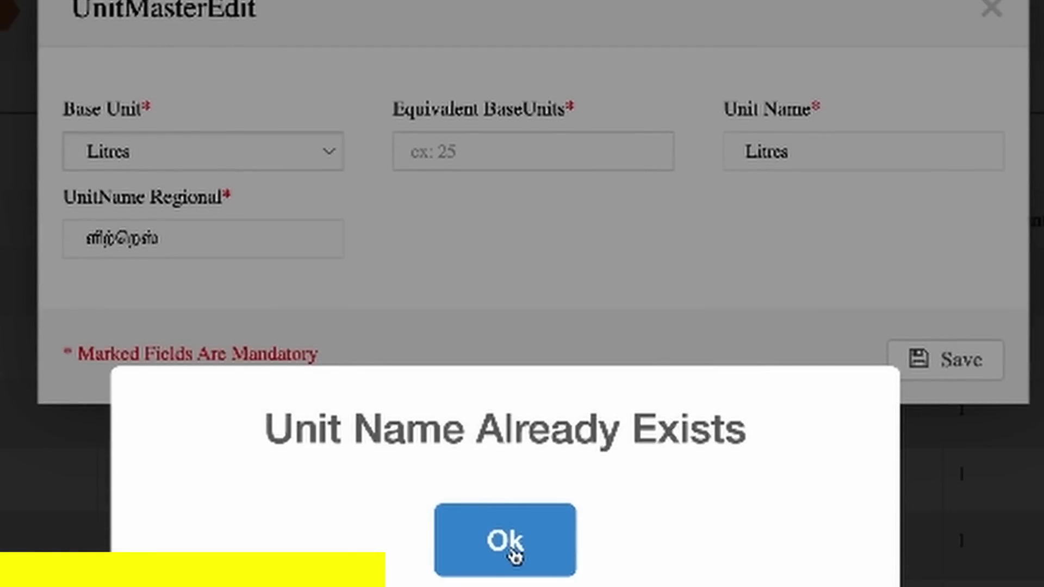
{"action": "left_click", "coordinate": [511, 549]}
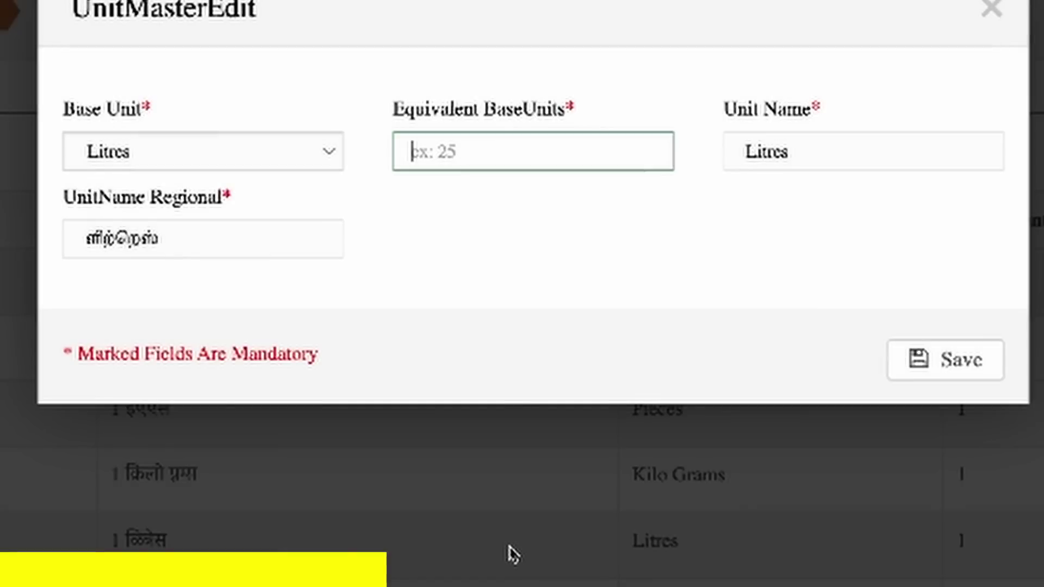
- Switch the base unit to Milli Litres and save a 500 Milli Litres unit
{"action": "left_click", "coordinate": [215, 158]}
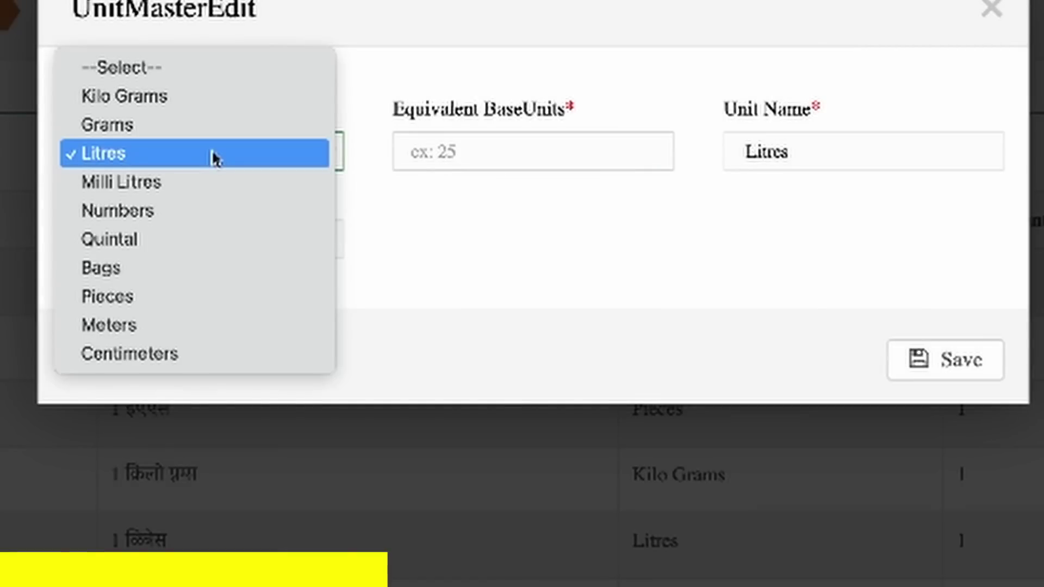
{"action": "left_click", "coordinate": [221, 181]}
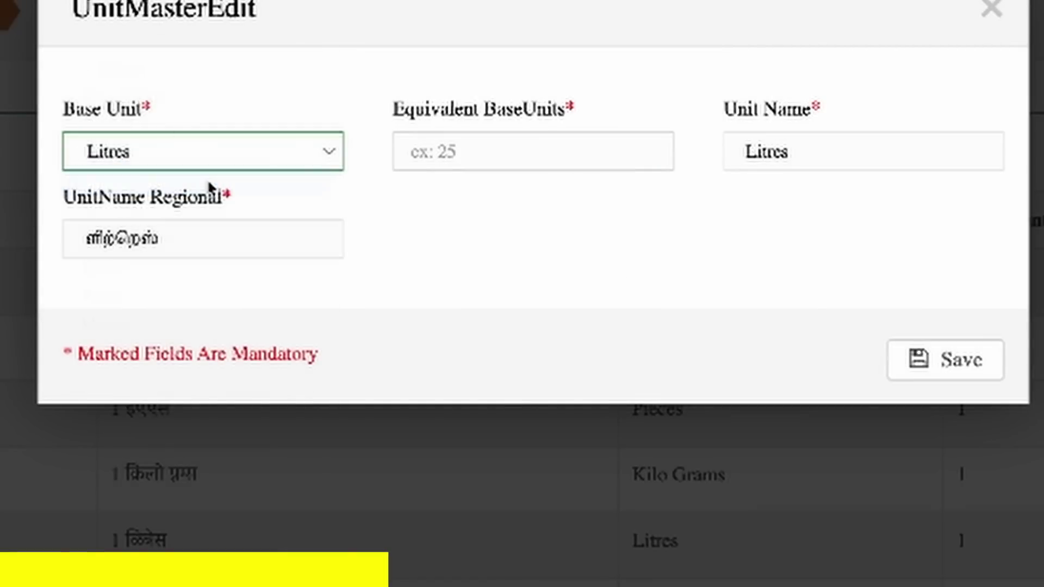
{"action": "left_click", "coordinate": [455, 155]}
{"action": "type", "text": "500"}
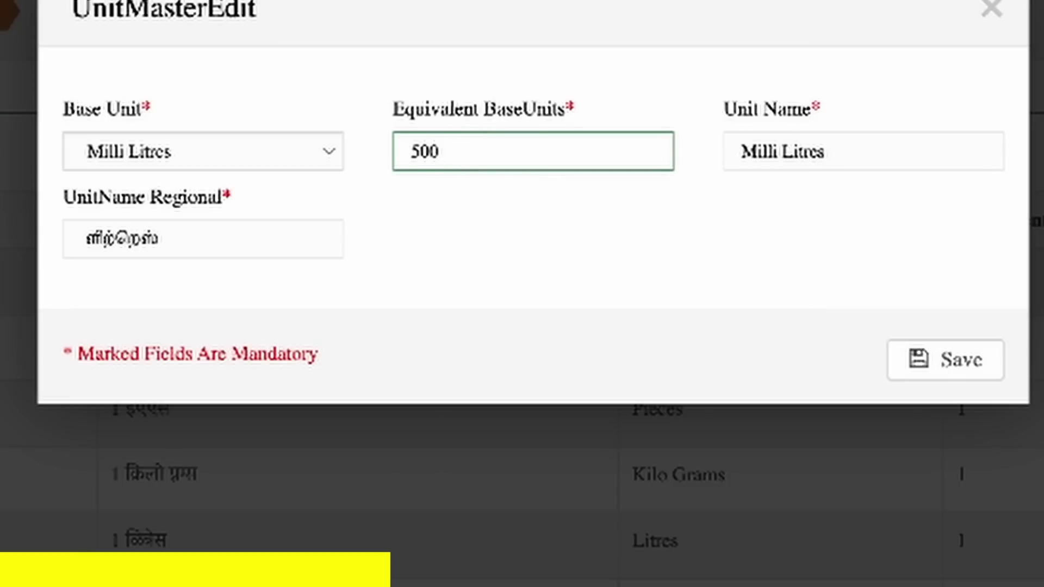
{"action": "left_click", "coordinate": [932, 363]}
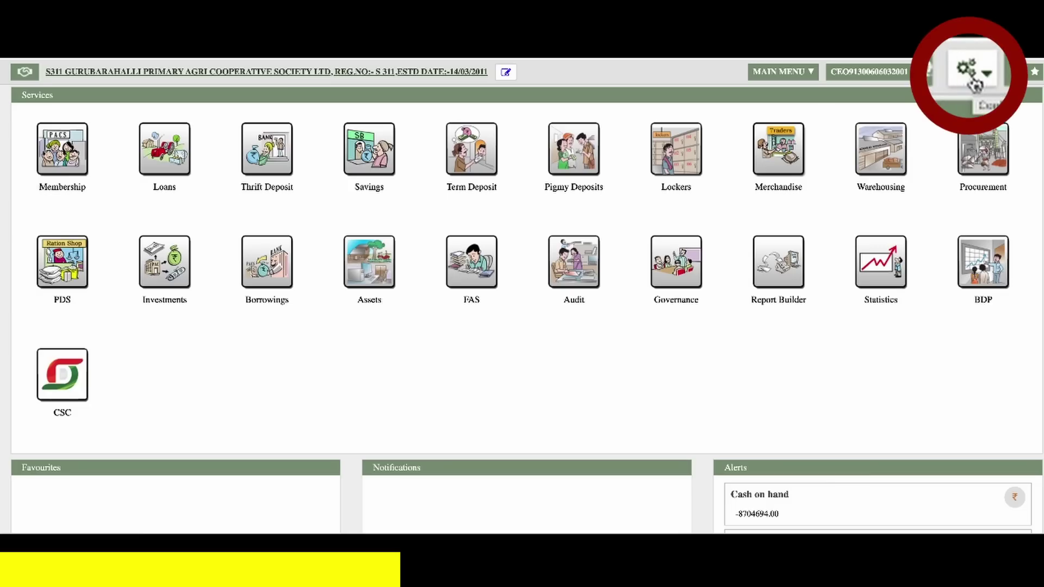
- Go to the Item Master and start a new item in the Fertilizers category
{"action": "left_click", "coordinate": [969, 75]}
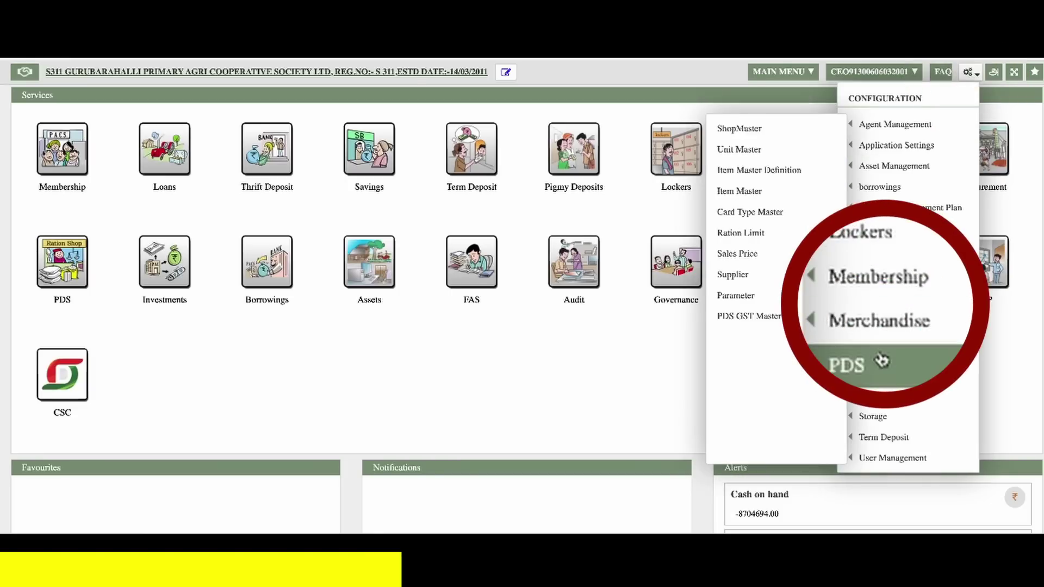
{"action": "mouse_move", "coordinate": [893, 317]}
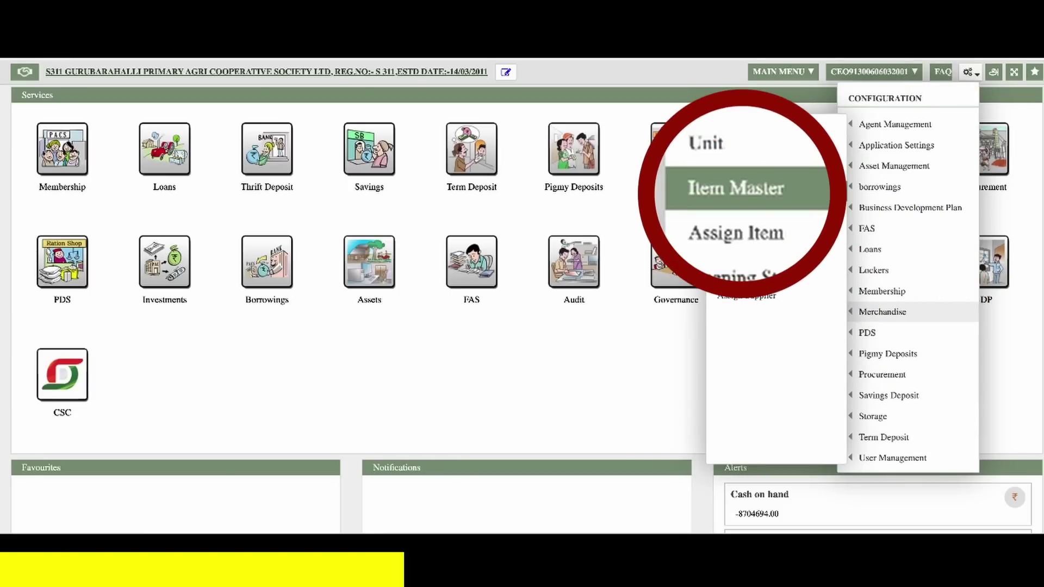
{"action": "left_click", "coordinate": [792, 194]}
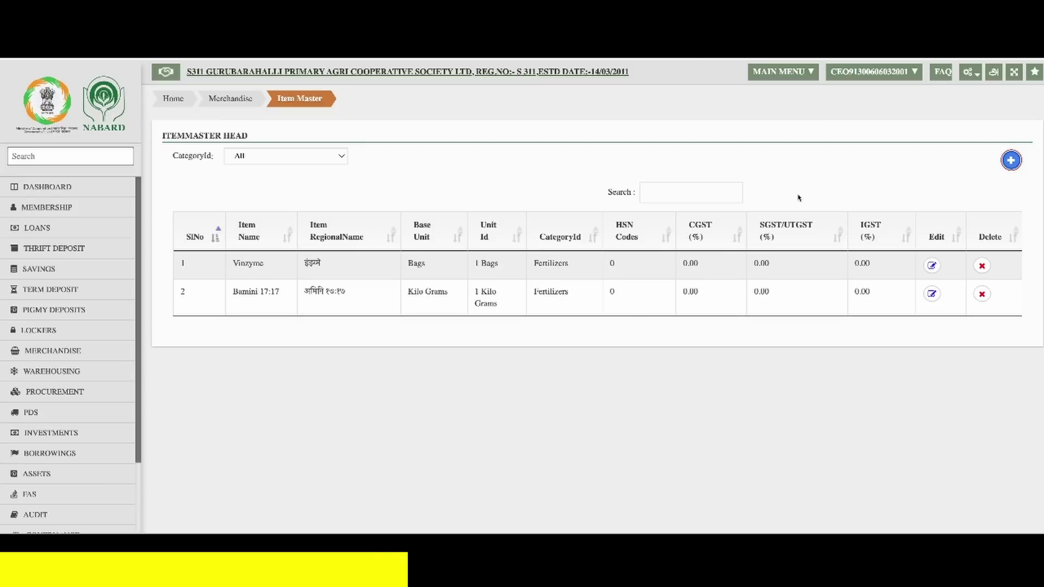
{"action": "left_click", "coordinate": [1010, 166]}
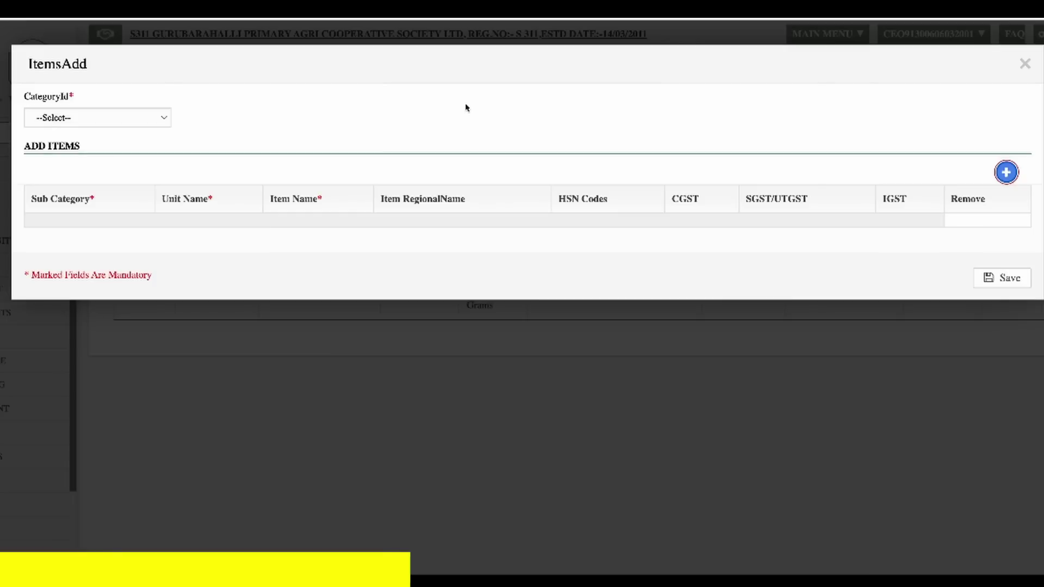
{"action": "left_click", "coordinate": [63, 120]}
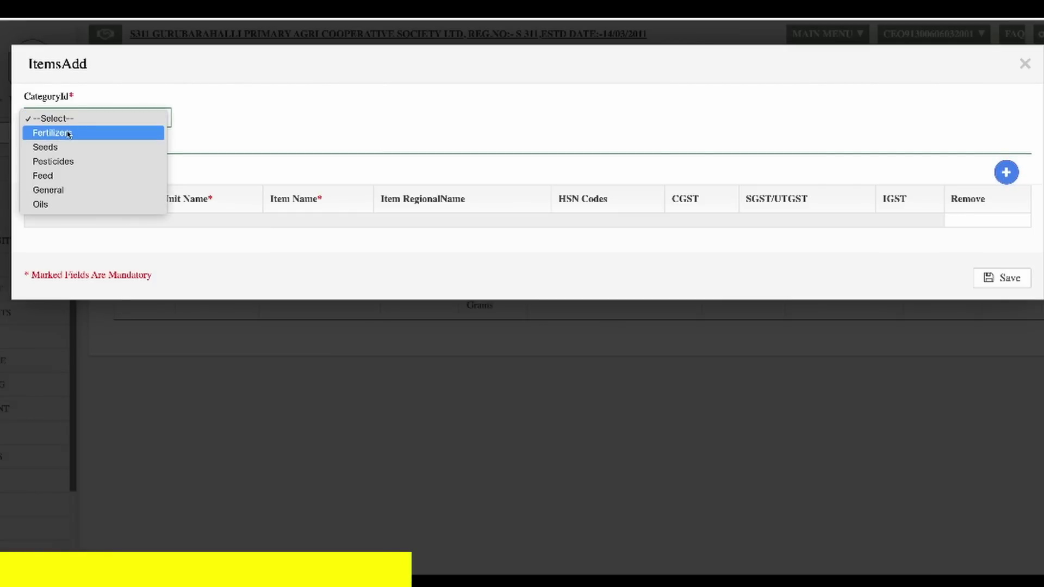
{"action": "left_click", "coordinate": [70, 133]}
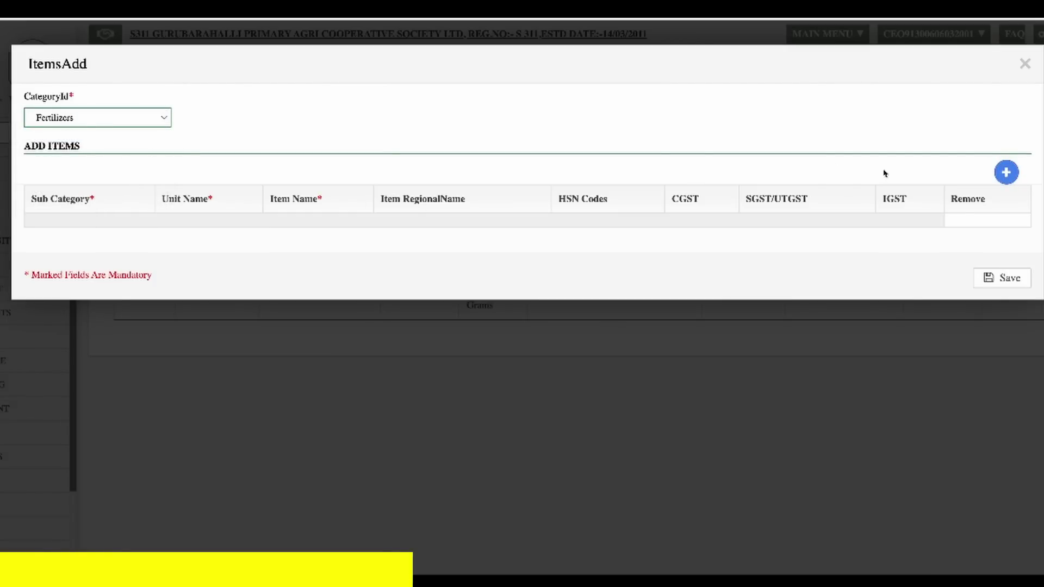
- Add an item row with sub category Urea and unit 45 Kilo Grams
{"action": "left_click", "coordinate": [1006, 178]}
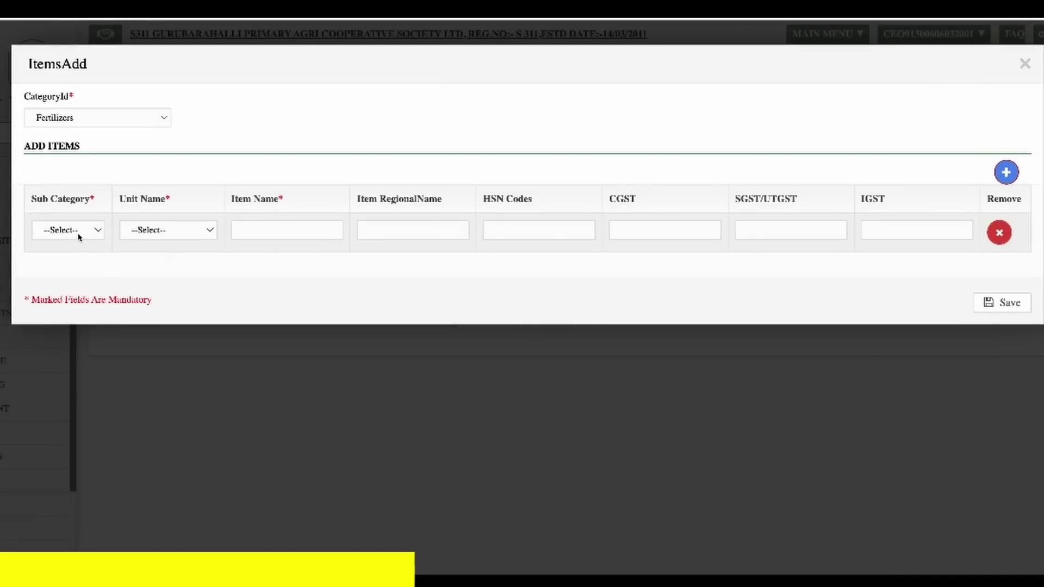
{"action": "left_click", "coordinate": [80, 232]}
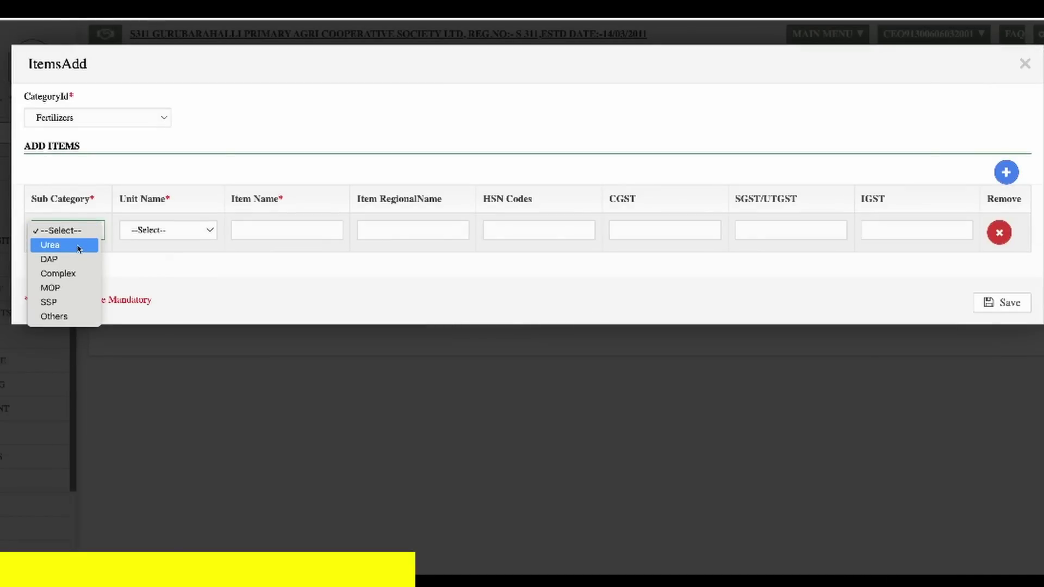
{"action": "left_click", "coordinate": [79, 245]}
{"action": "left_click", "coordinate": [169, 233]}
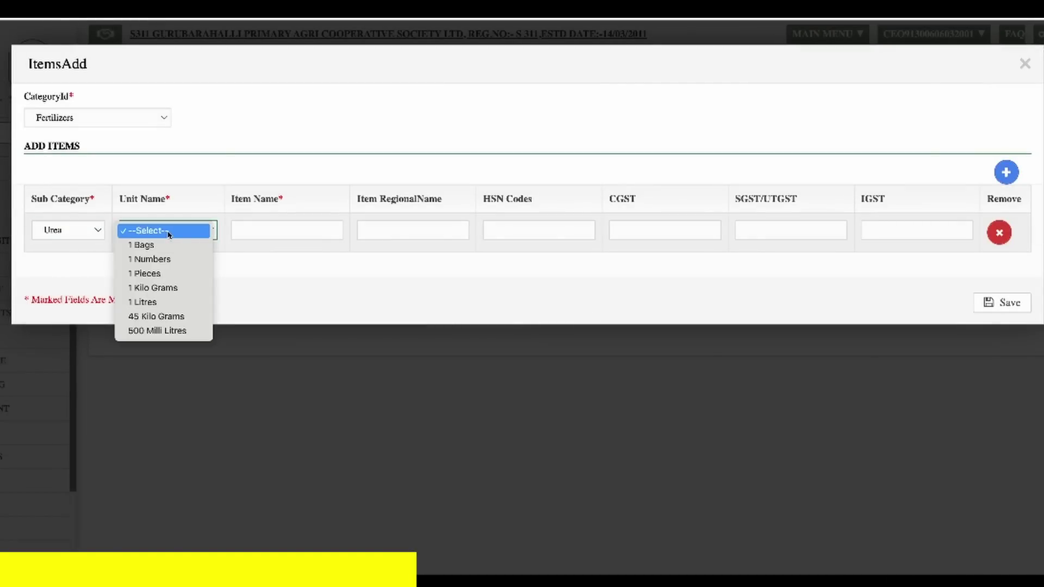
{"action": "left_click", "coordinate": [185, 316]}
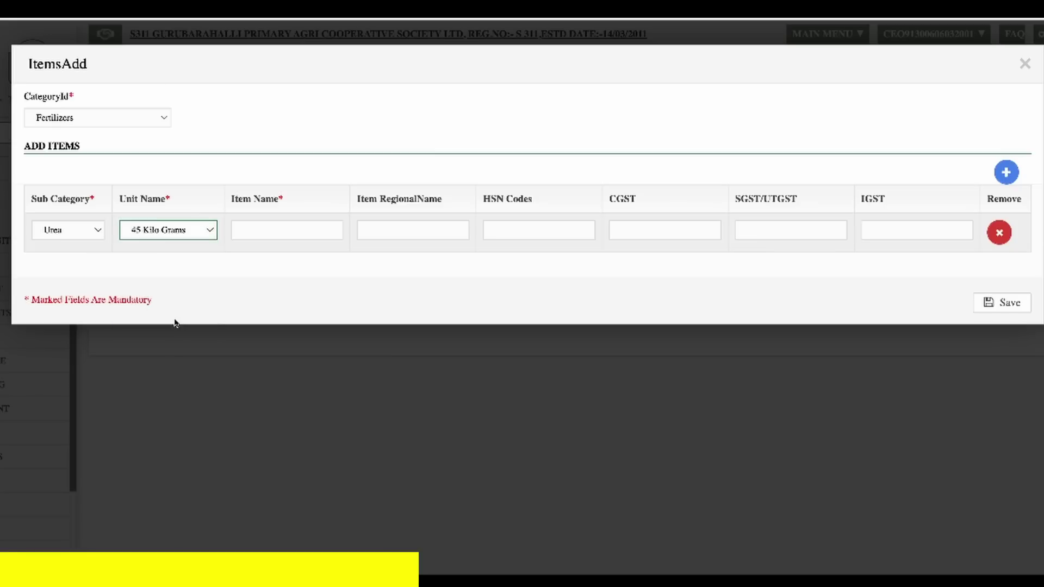
- Name it UREA-NEEM COATED-IFFCO with HSN 31021000, CGST and SGST 2.50, IGST 0, and save
{"action": "left_click", "coordinate": [283, 225]}
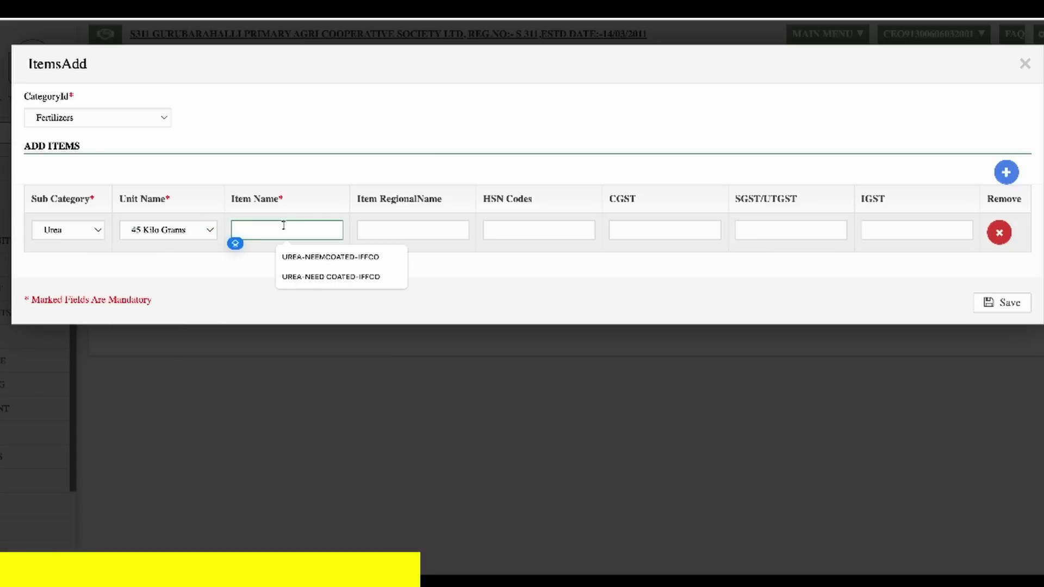
{"action": "type", "text": "UREA-NEEM C"}
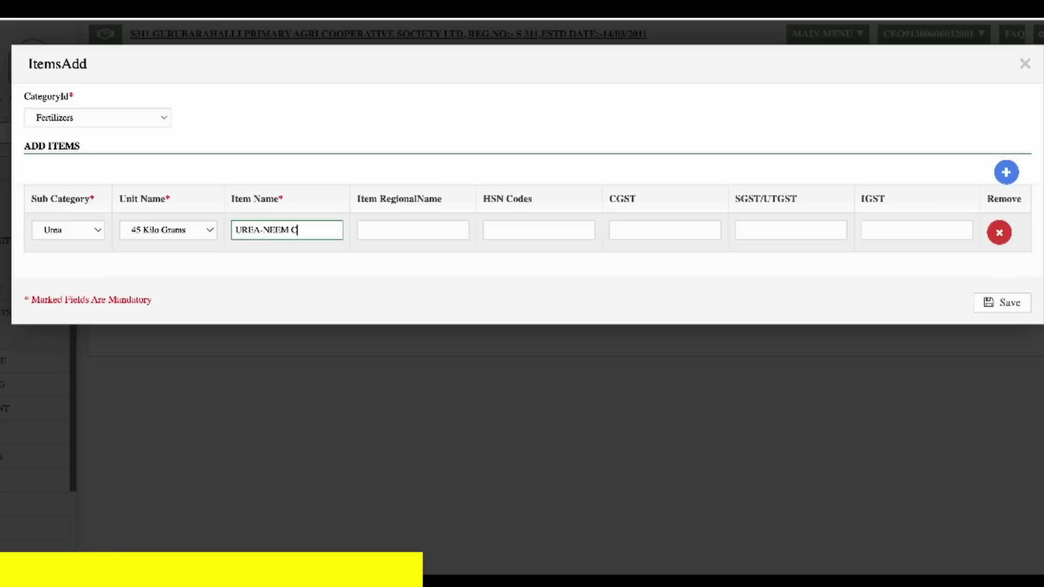
{"action": "type", "text": "OATED-IFFCO"}
{"action": "key", "text": "Tab"}
{"action": "key", "text": "Tab"}
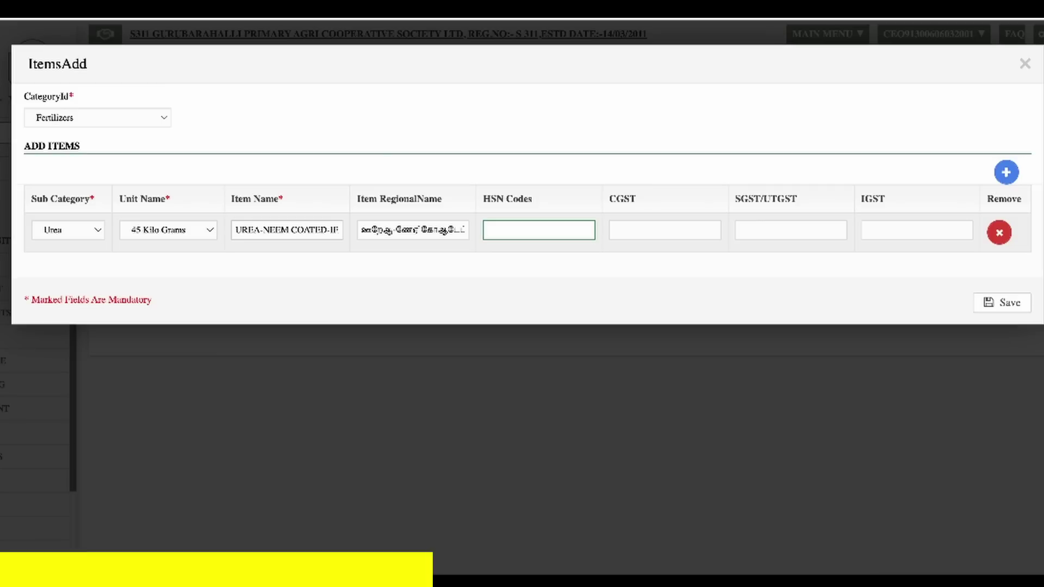
{"action": "type", "text": "31021000"}
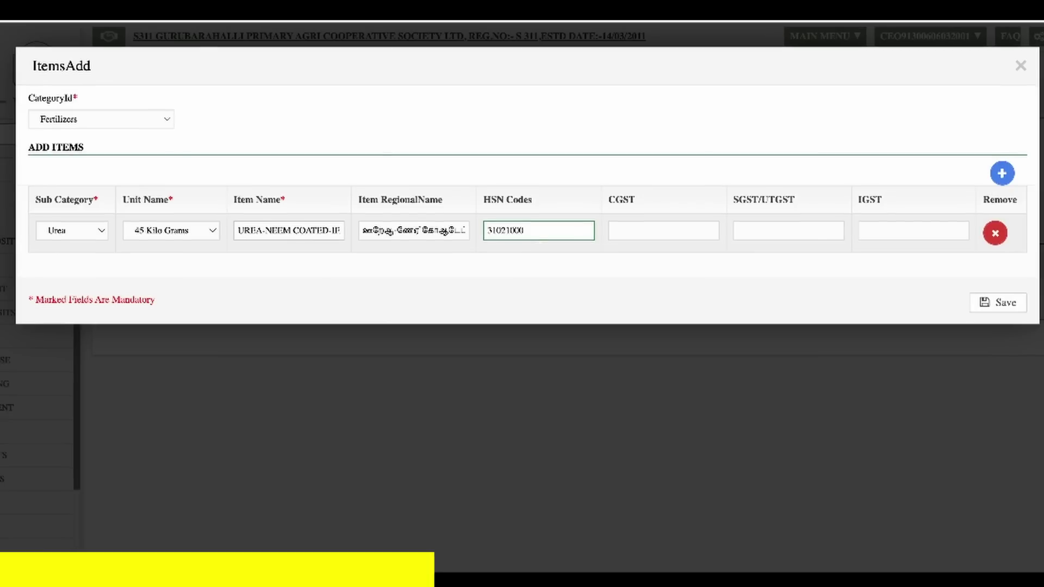
{"action": "key", "text": "Tab"}
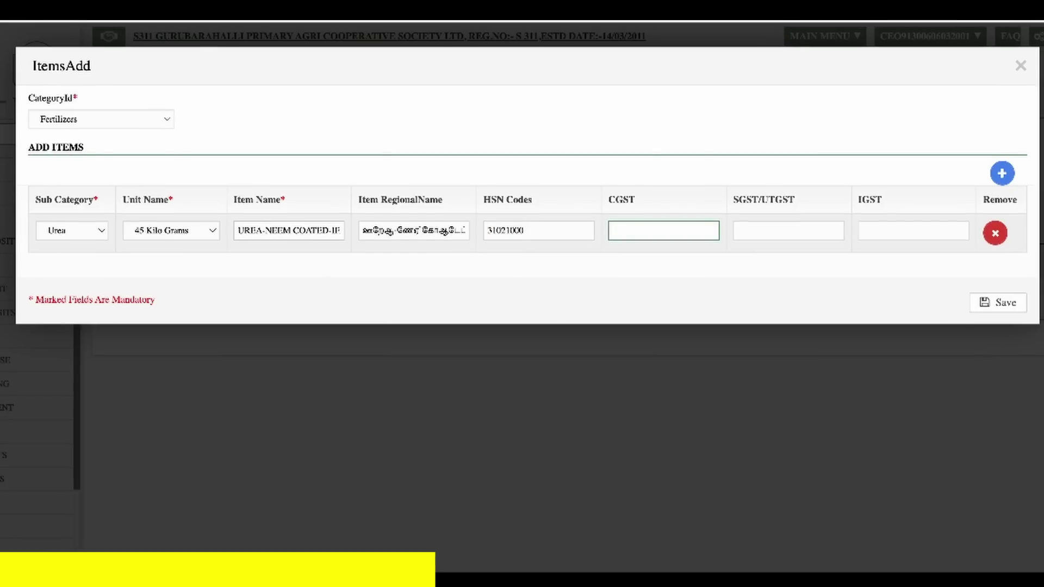
{"action": "type", "text": "2"}
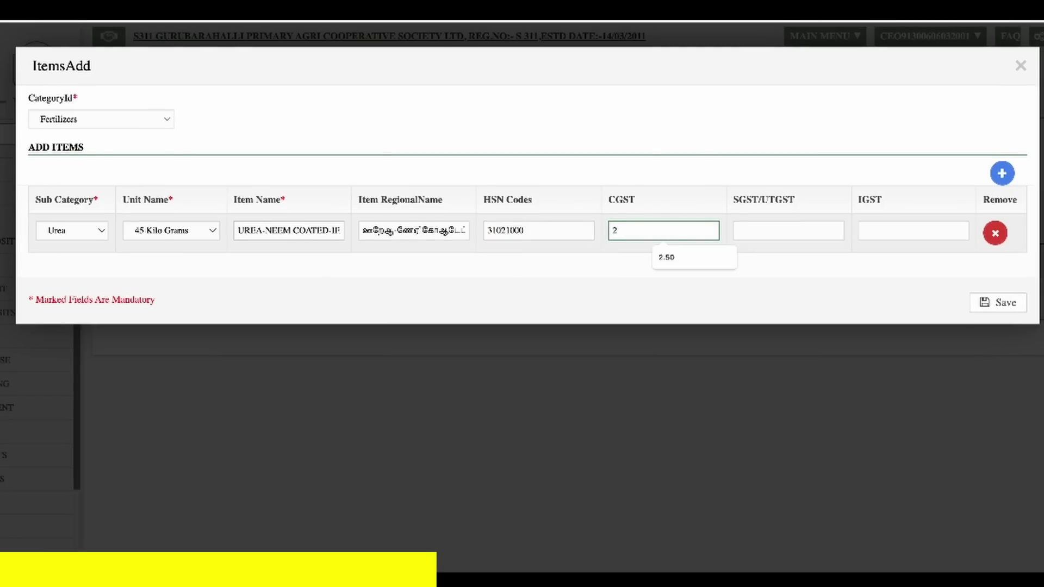
{"action": "type", "text": ".50"}
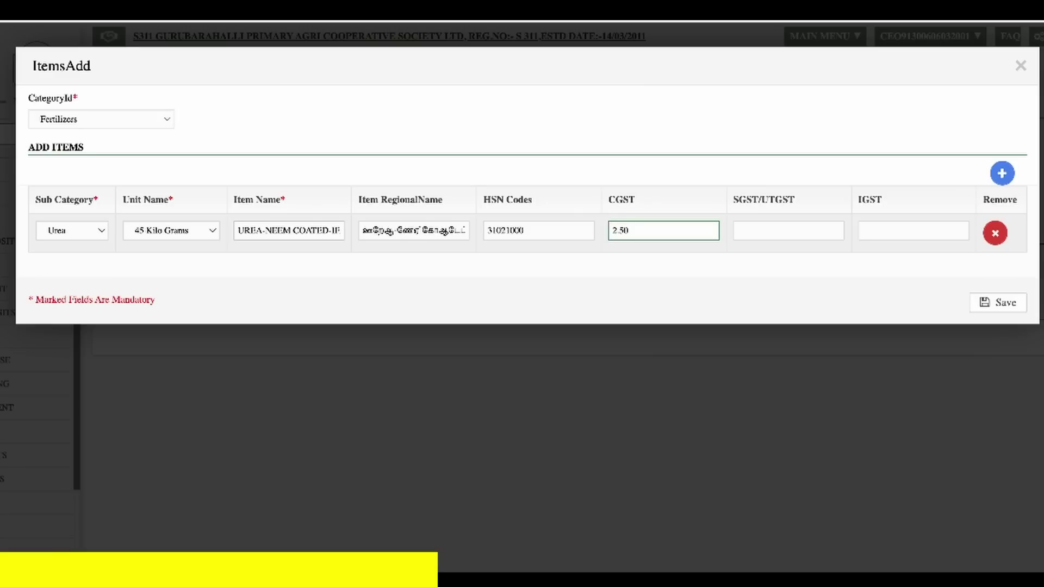
{"action": "key", "text": "Tab"}
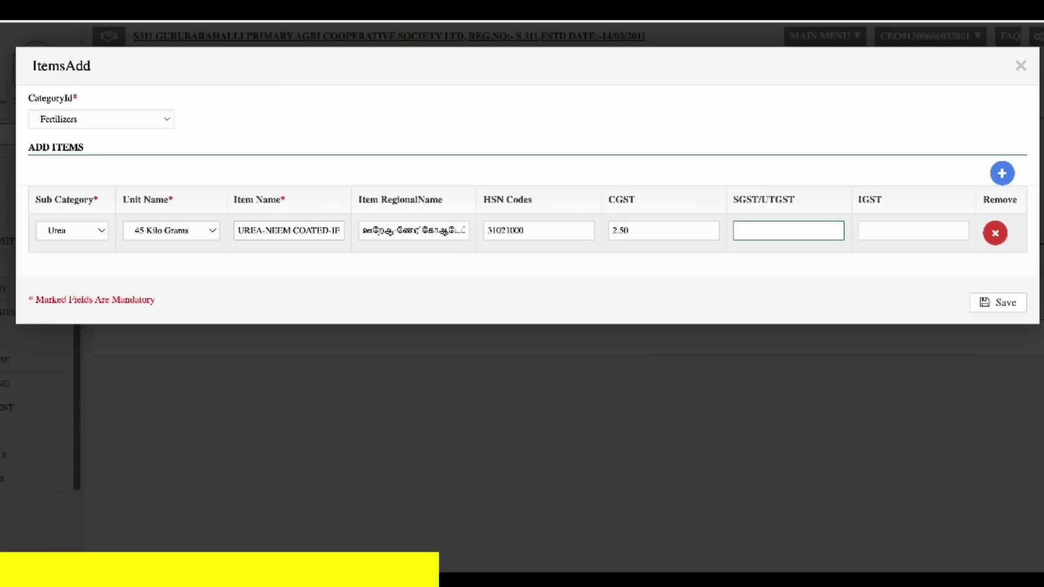
{"action": "type", "text": "2"}
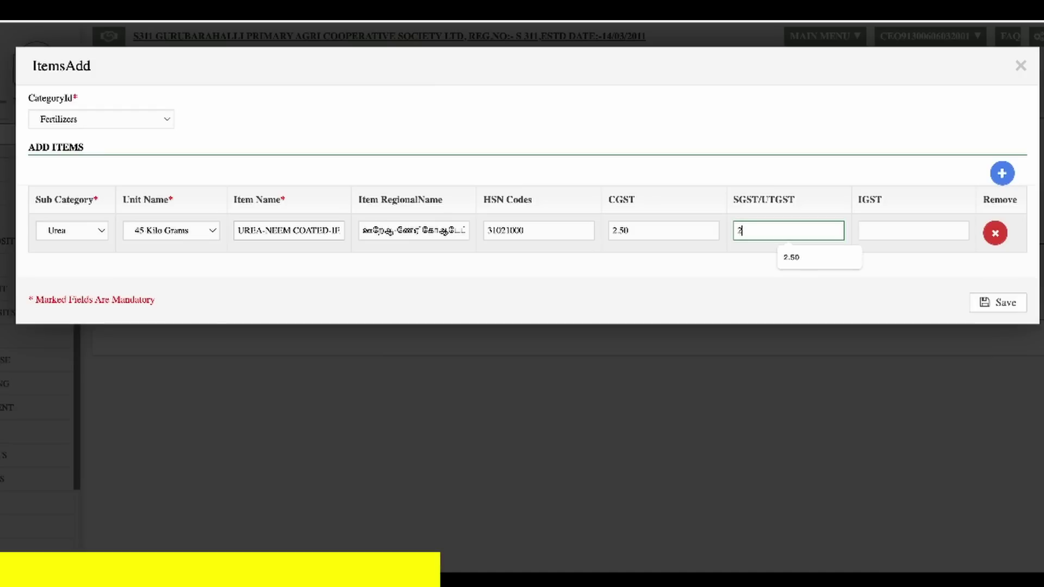
{"action": "type", "text": ".50"}
{"action": "key", "text": "Tab"}
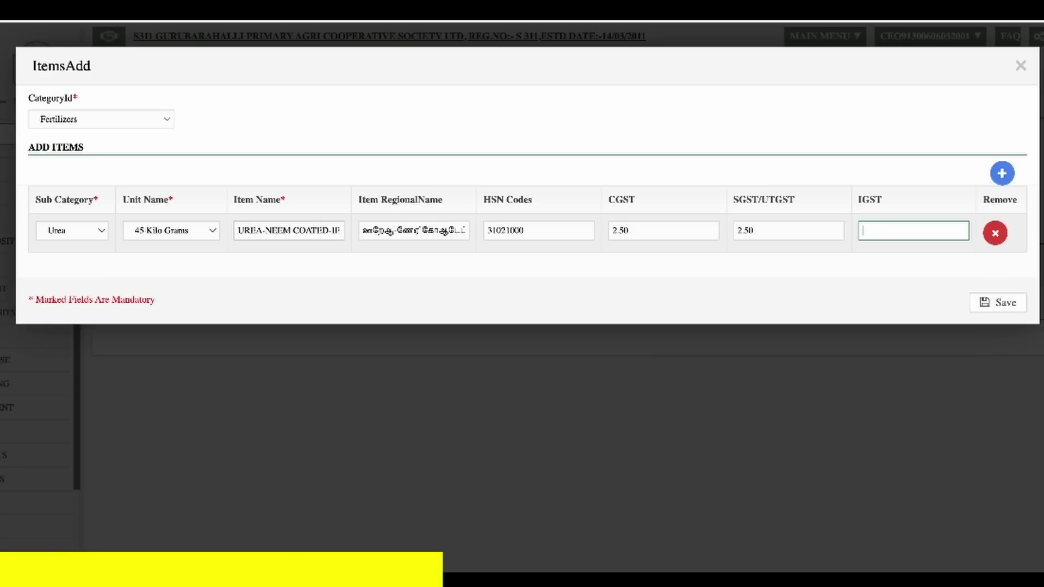
{"action": "type", "text": "0"}
{"action": "key", "text": "Tab"}
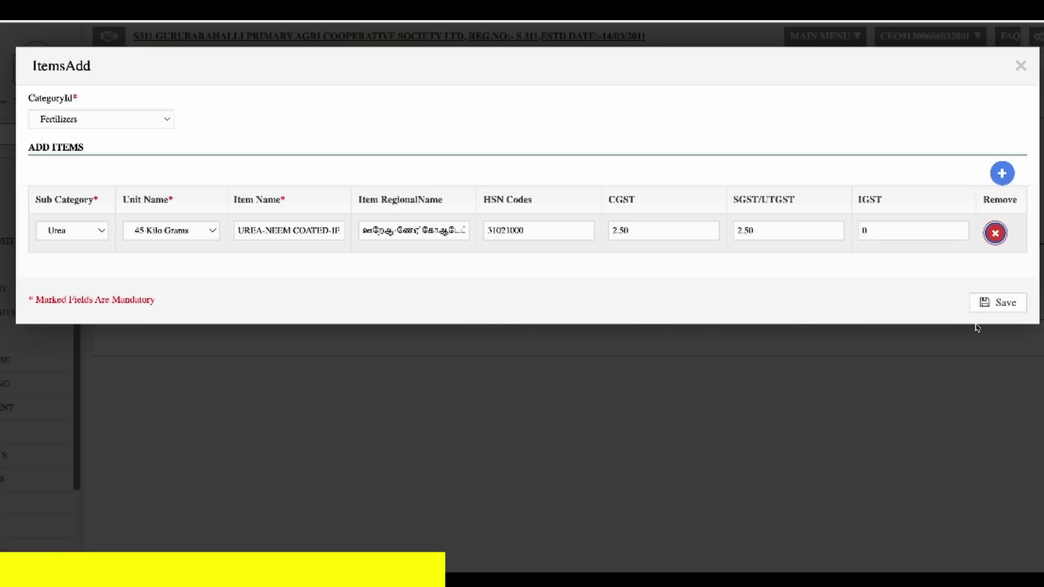
{"action": "left_click", "coordinate": [1009, 308]}
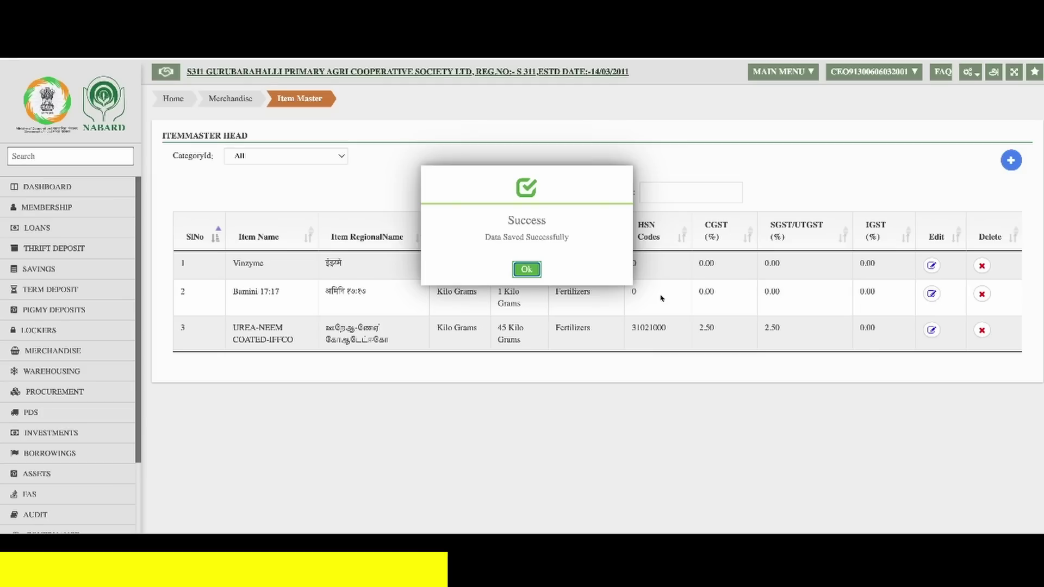
- Acknowledge the urea item save and go to Configuration > Merchandise > Assign Item
{"action": "left_click", "coordinate": [535, 270]}
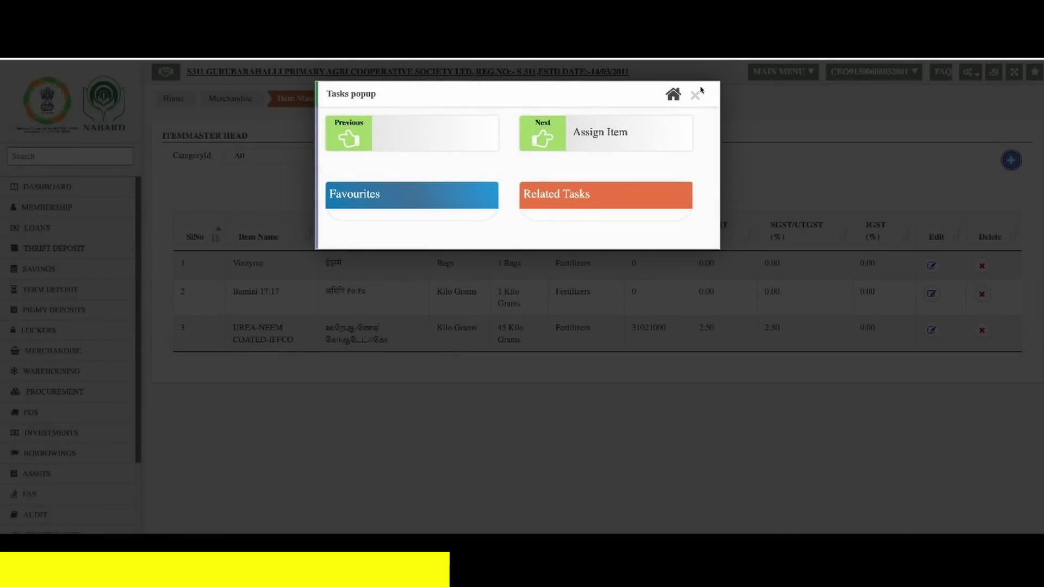
{"action": "left_click", "coordinate": [695, 95]}
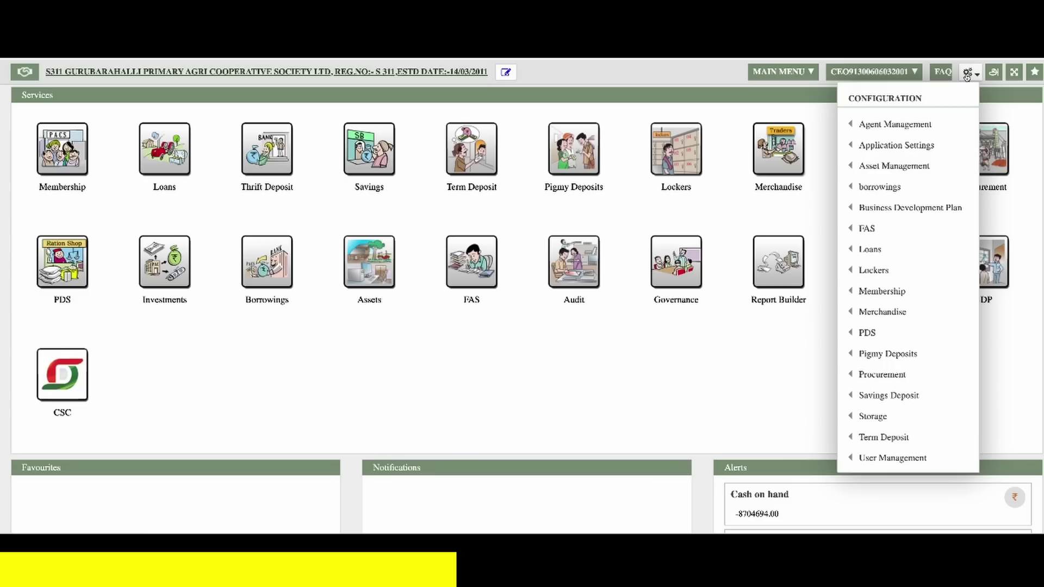
{"action": "mouse_move", "coordinate": [950, 315]}
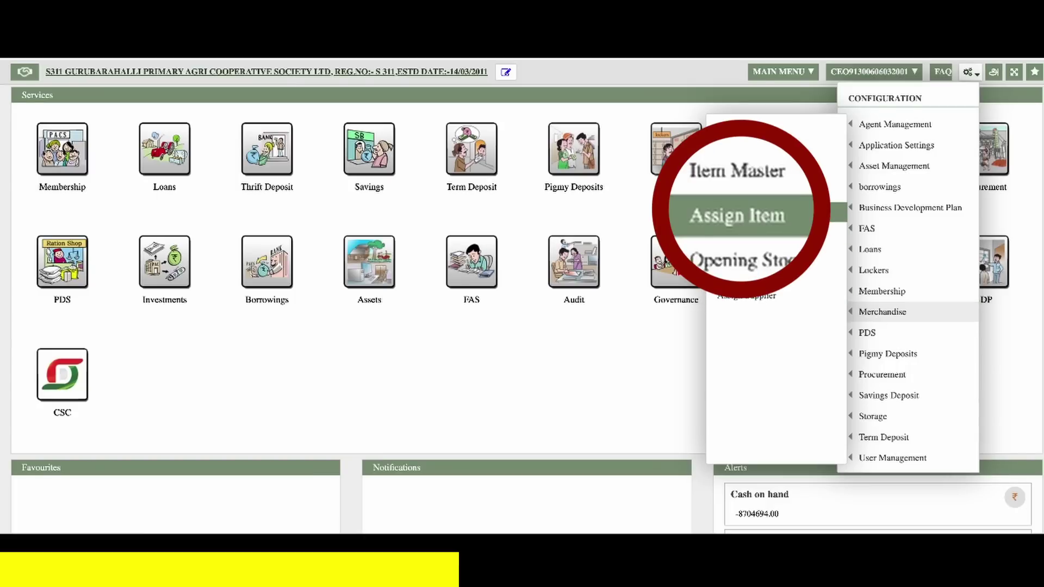
{"action": "left_click", "coordinate": [797, 217]}
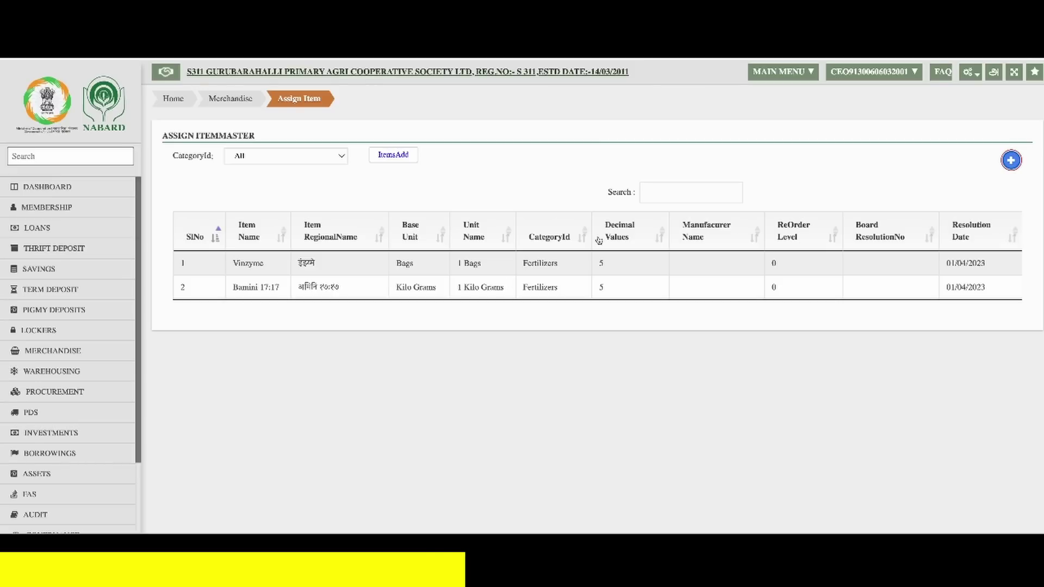
- Tick UREA-NEEM COATED-IFFCO in a new item mapping, save it, and dismiss the confirmations
{"action": "left_click", "coordinate": [1011, 162]}
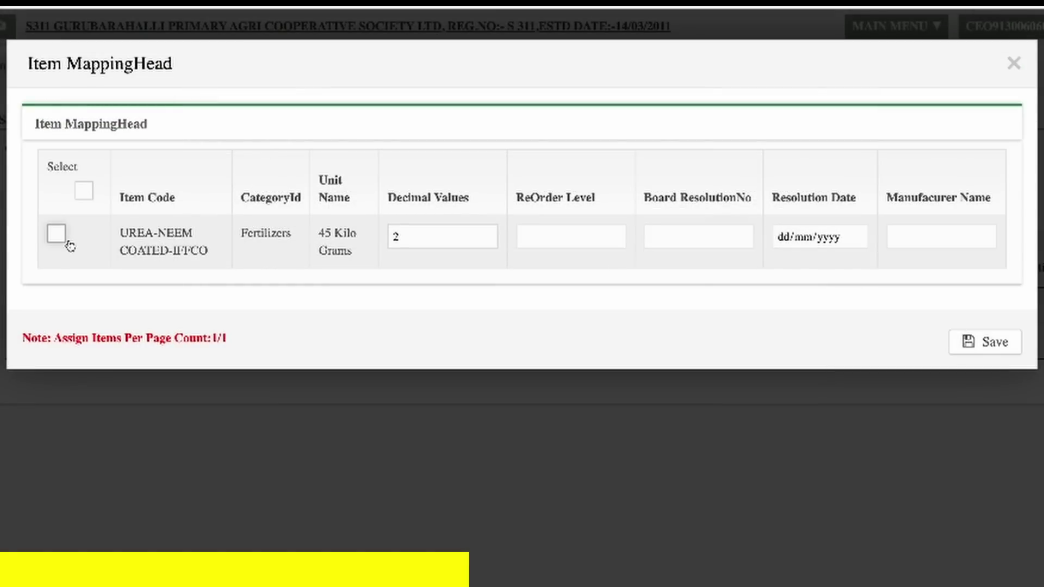
{"action": "left_click", "coordinate": [57, 237]}
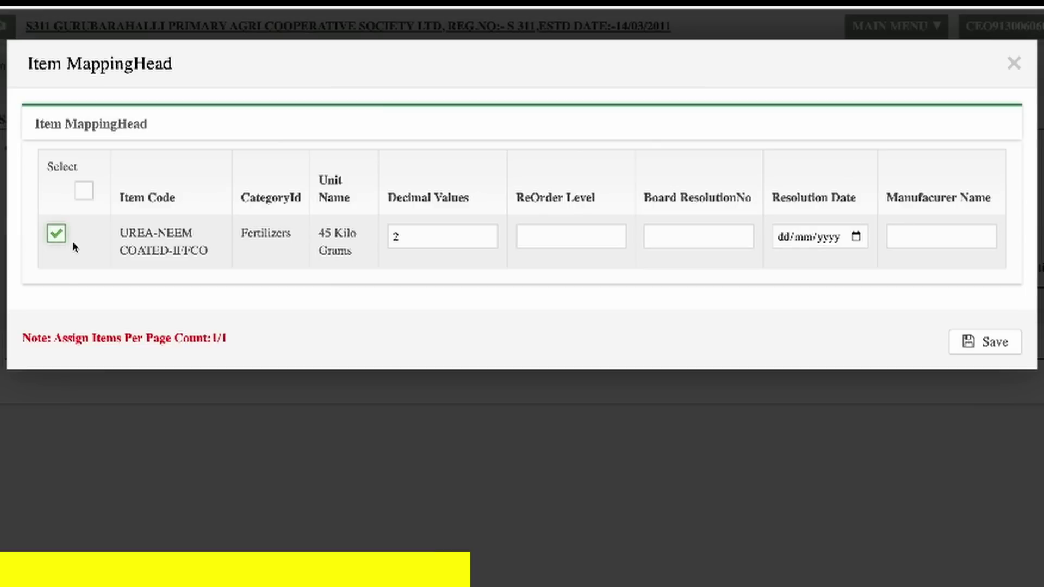
{"action": "left_click", "coordinate": [976, 354]}
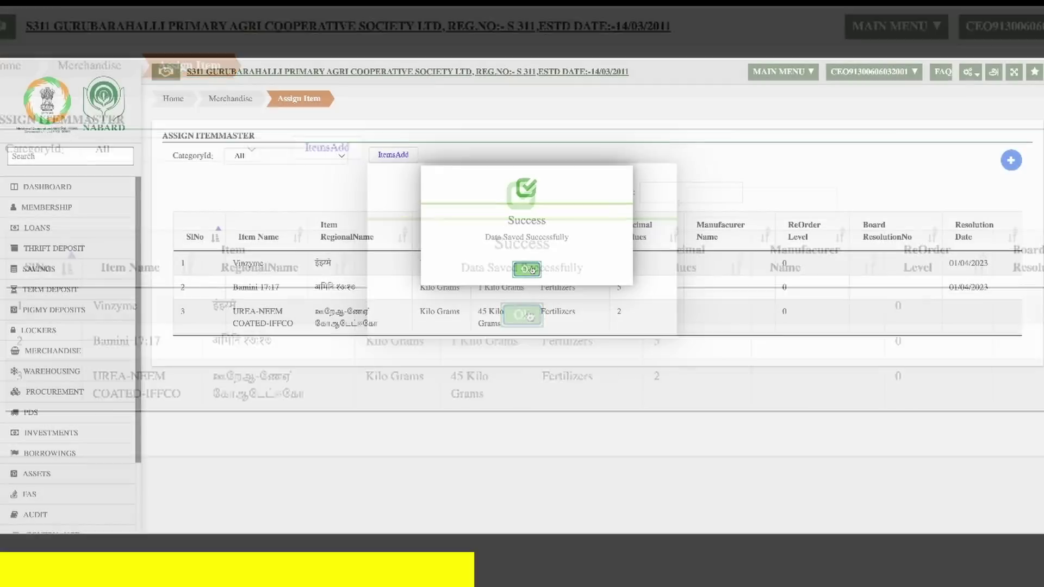
{"action": "left_click", "coordinate": [523, 314]}
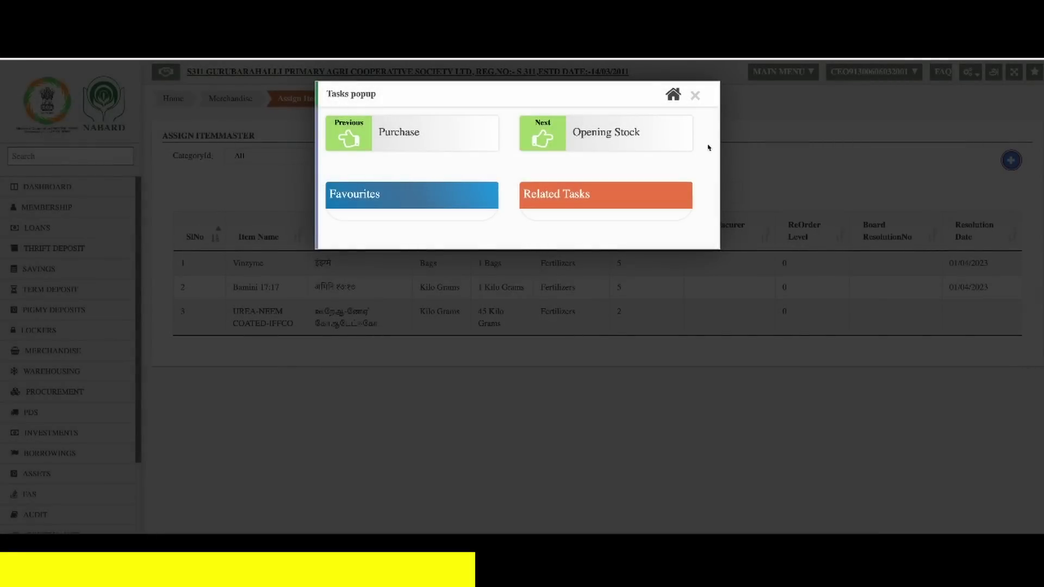
{"action": "left_click", "coordinate": [696, 96]}
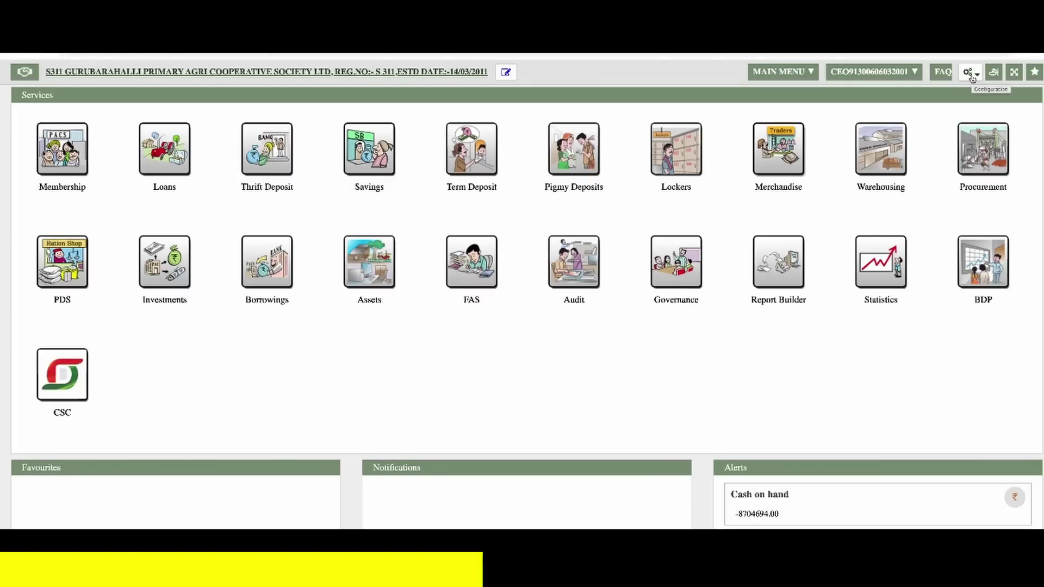
- Go to Configuration > Merchandise > Opening Stock and start a new Fertiliser Godown entry
{"action": "left_click", "coordinate": [972, 78]}
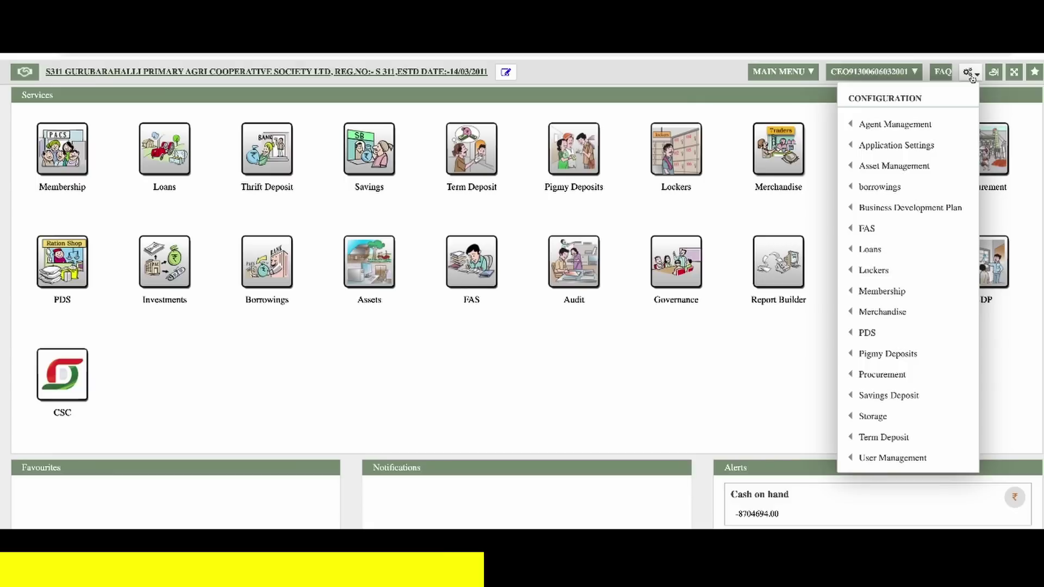
{"action": "mouse_move", "coordinate": [946, 307]}
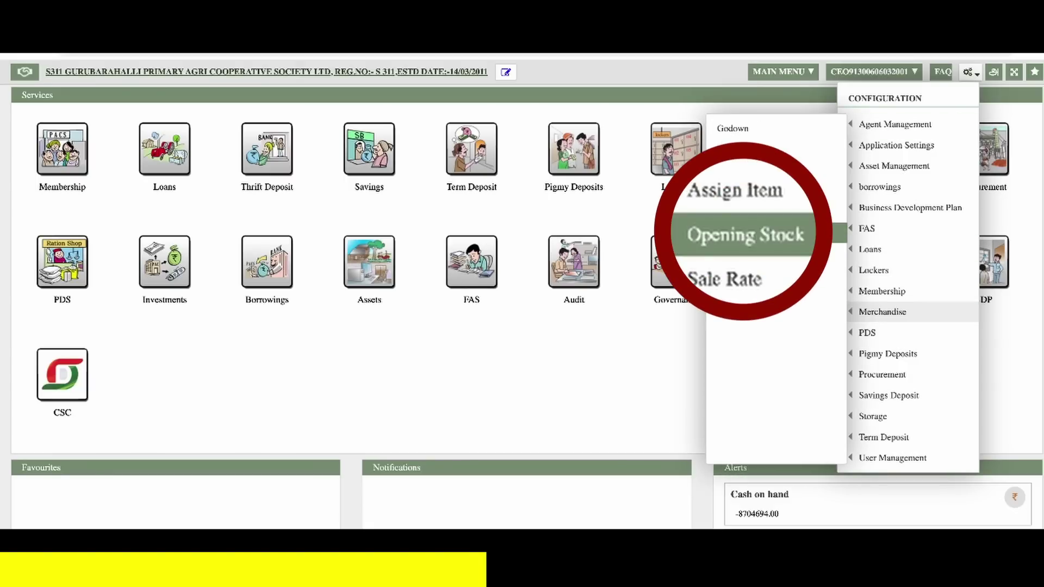
{"action": "left_click", "coordinate": [791, 235]}
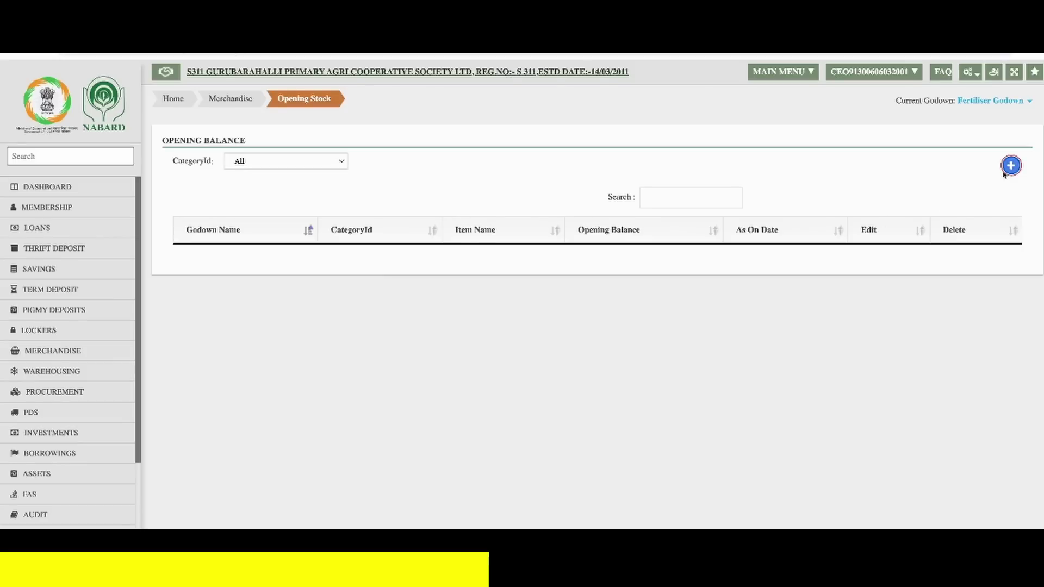
{"action": "left_click", "coordinate": [1010, 166]}
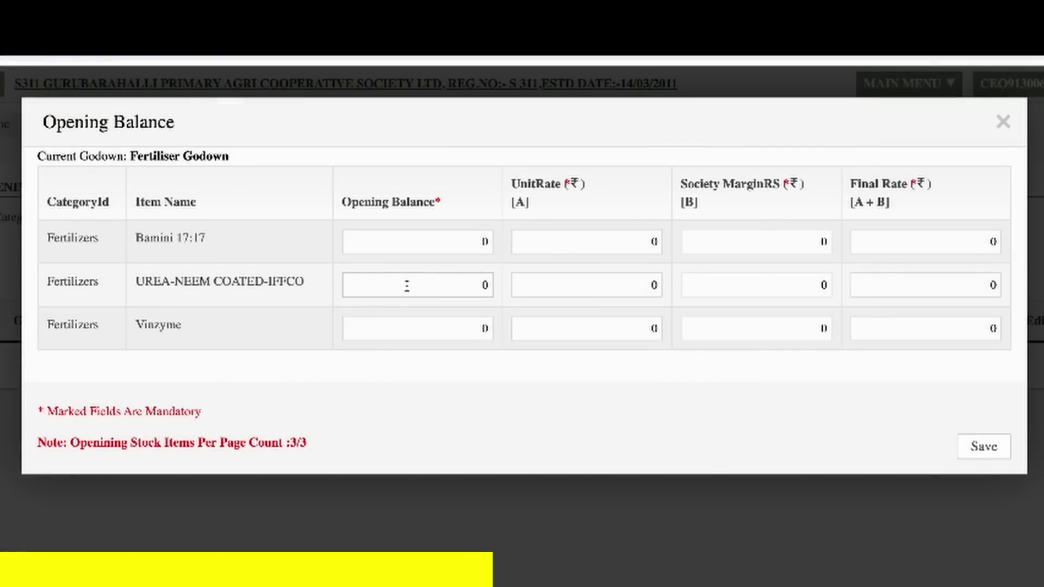
- Enter urea opening stock 100, unit rate 258.18 and final rate 267, then save
{"action": "left_click", "coordinate": [406, 285]}
{"action": "type", "text": "1"}
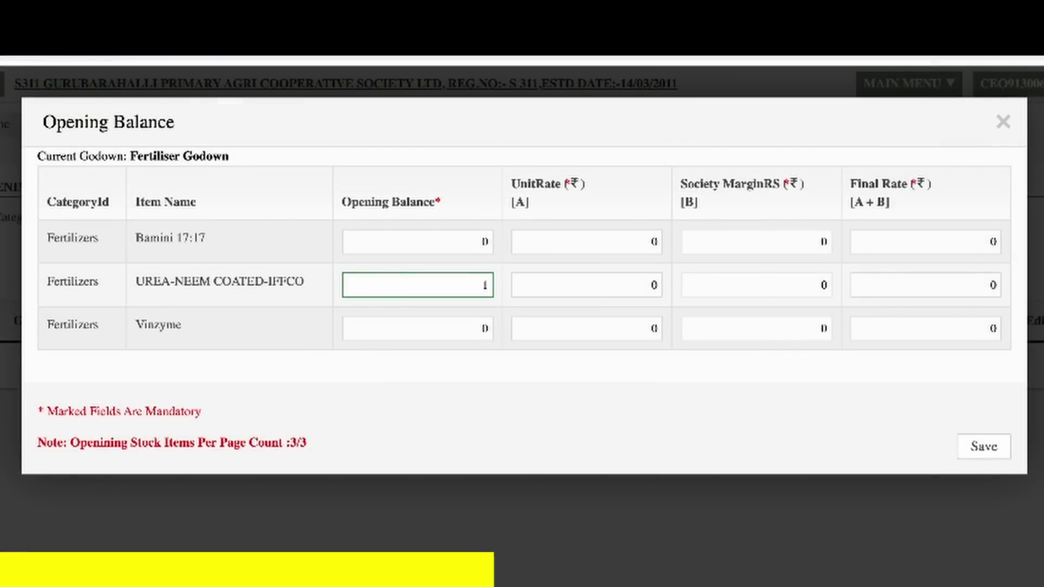
{"action": "type", "text": "00"}
{"action": "key", "text": "Tab"}
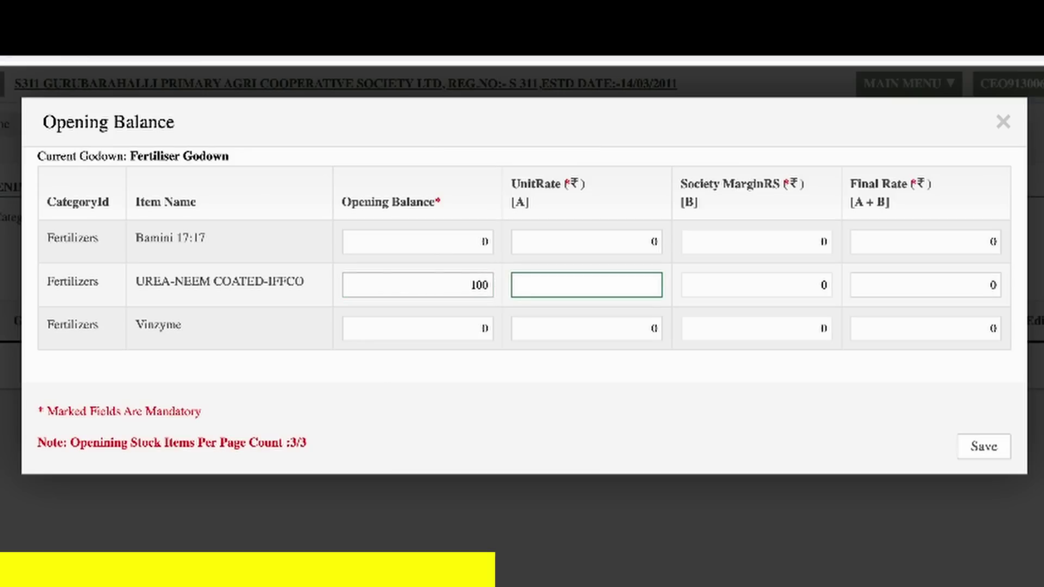
{"action": "type", "text": "258.18"}
{"action": "key", "text": "Tab"}
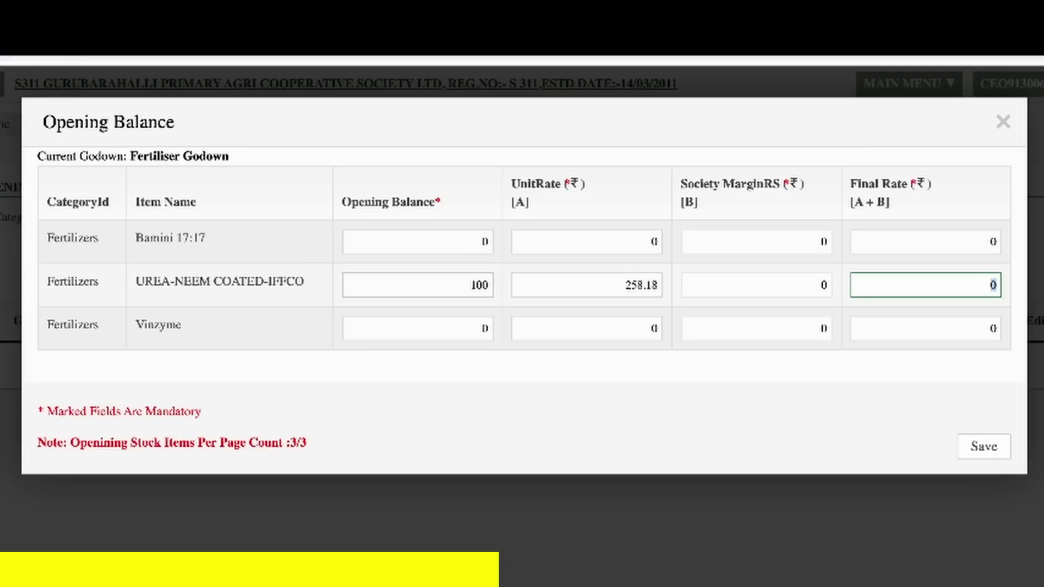
{"action": "type", "text": "267"}
{"action": "key", "text": "Tab"}
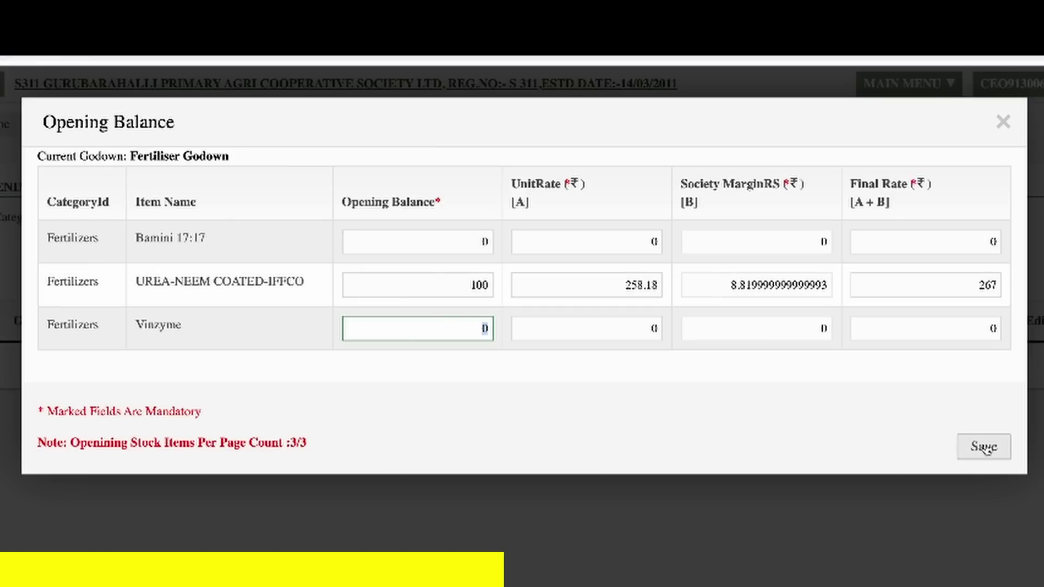
{"action": "left_click", "coordinate": [984, 447]}
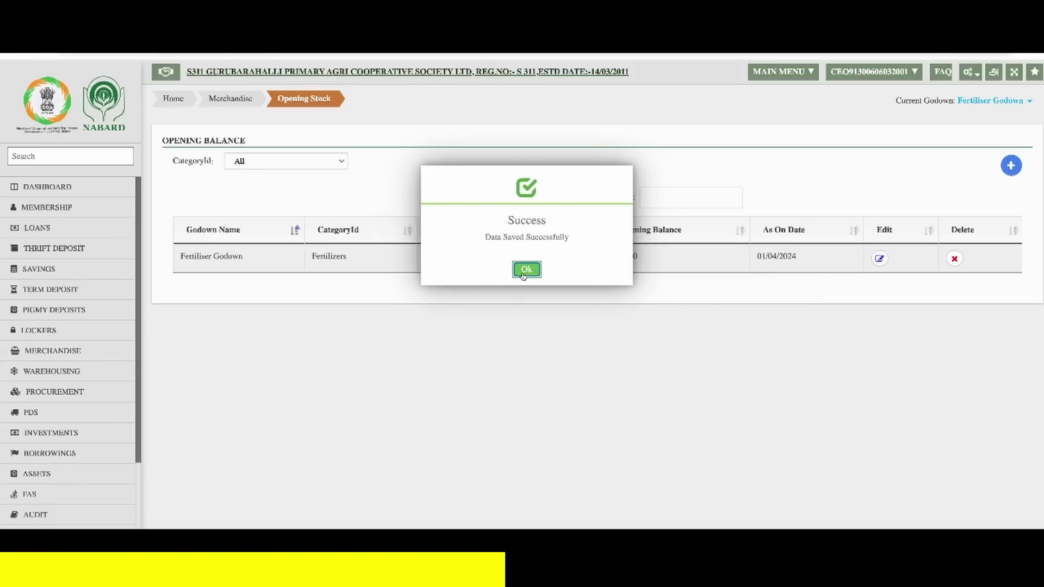
{"action": "left_click", "coordinate": [523, 272]}
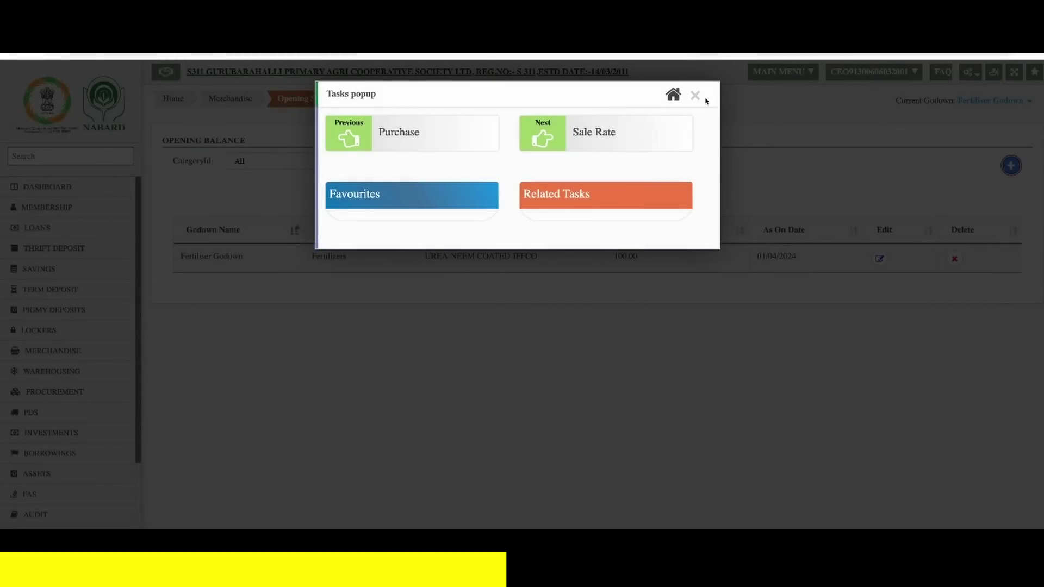
{"action": "left_click", "coordinate": [695, 96]}
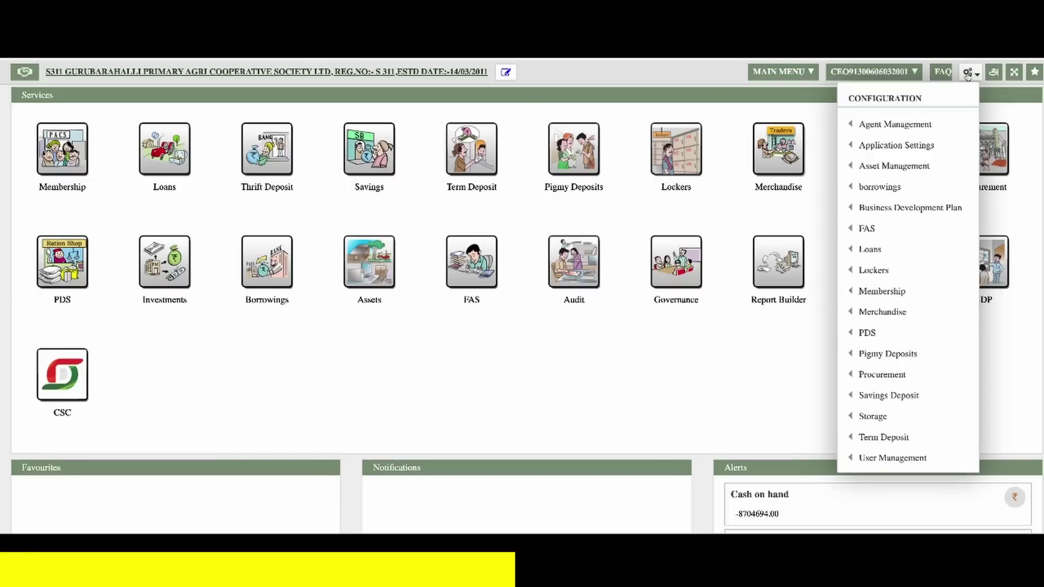
- Go to Configuration > Merchandise > Supplier
{"action": "mouse_move", "coordinate": [962, 316]}
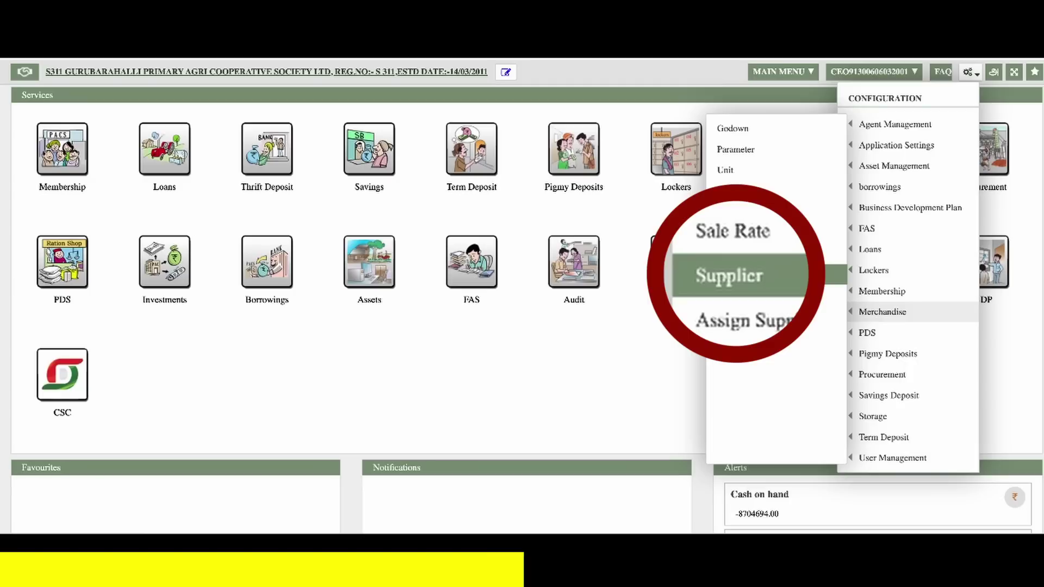
{"action": "left_click", "coordinate": [812, 277]}
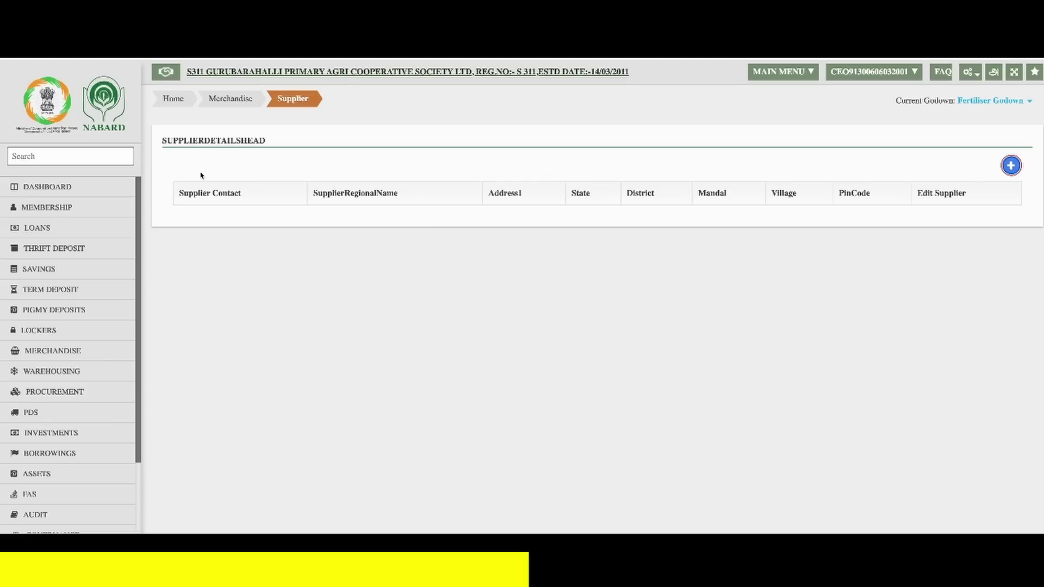
- Start a new supplier named TANFED with address CHENNAI
{"action": "left_click", "coordinate": [1012, 167]}
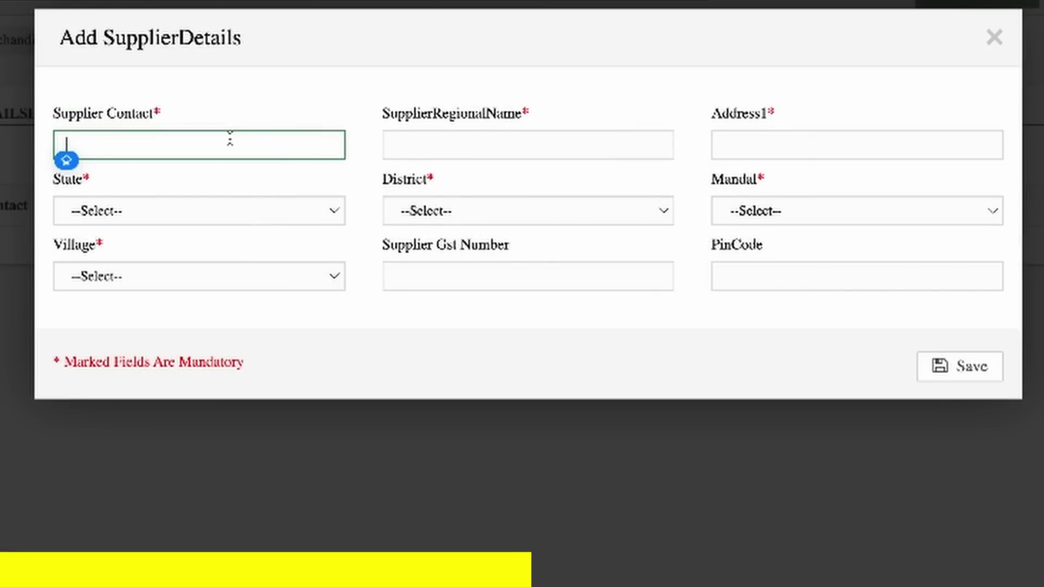
{"action": "type", "text": "TANFED"}
{"action": "key", "text": "Tab"}
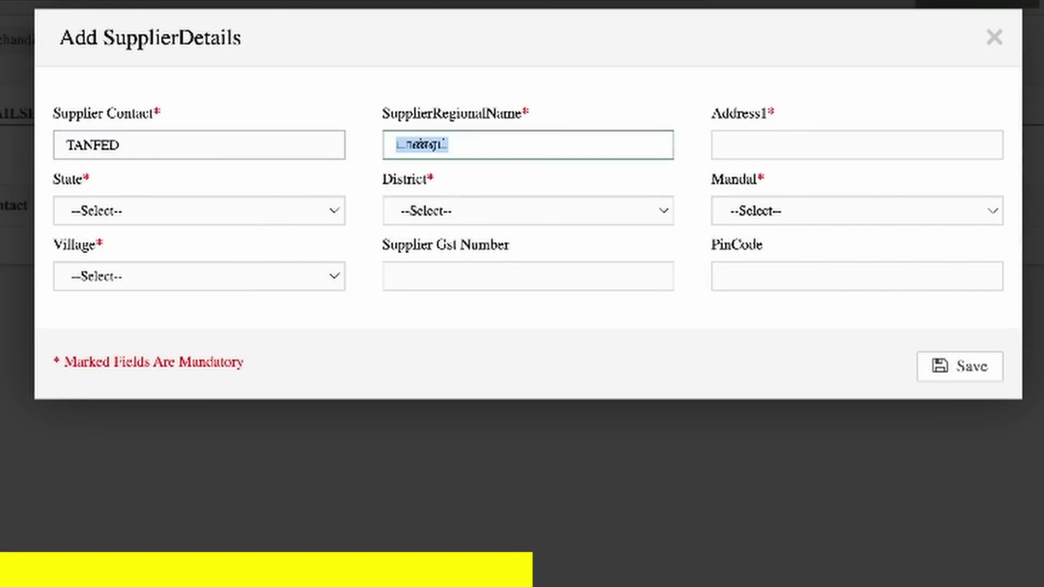
{"action": "key", "text": "Tab"}
{"action": "type", "text": "CHENNAI"}
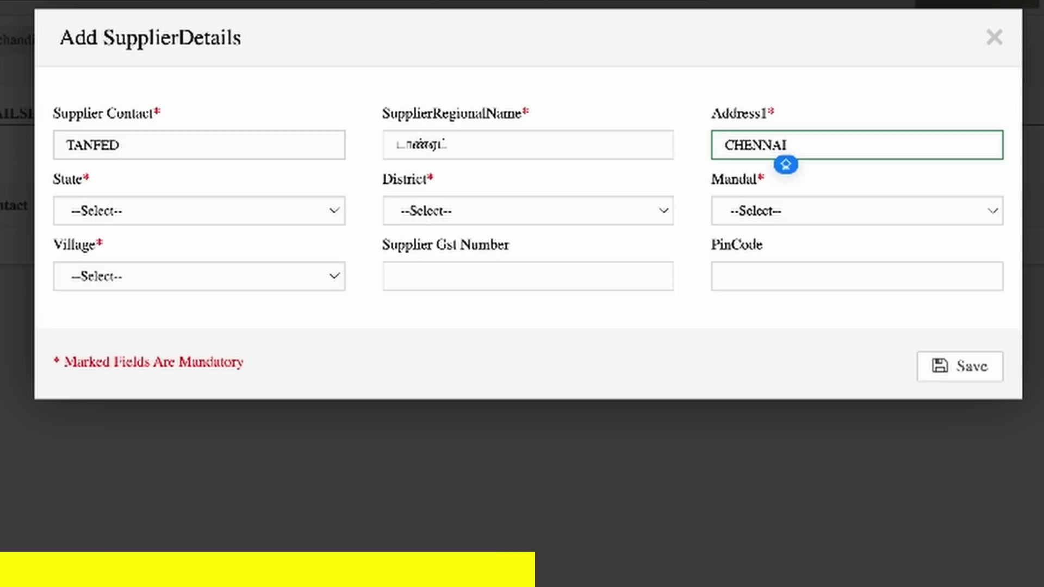
{"action": "key", "text": "Tab"}
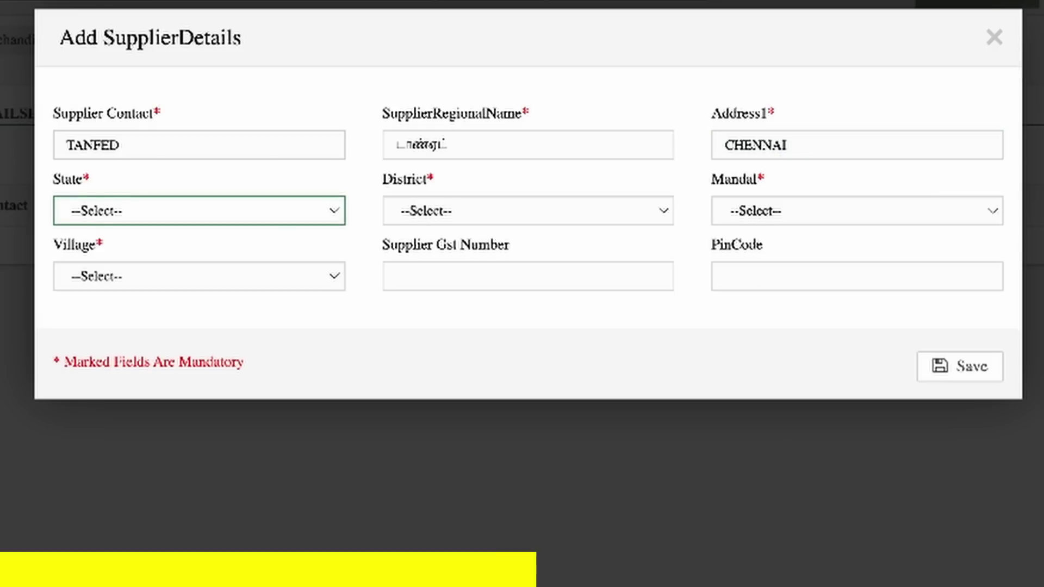
- Set location Tamil Nadu, CHENNAI, Mylapore, Nandambakkam and save the supplier
{"action": "left_click", "coordinate": [156, 214]}
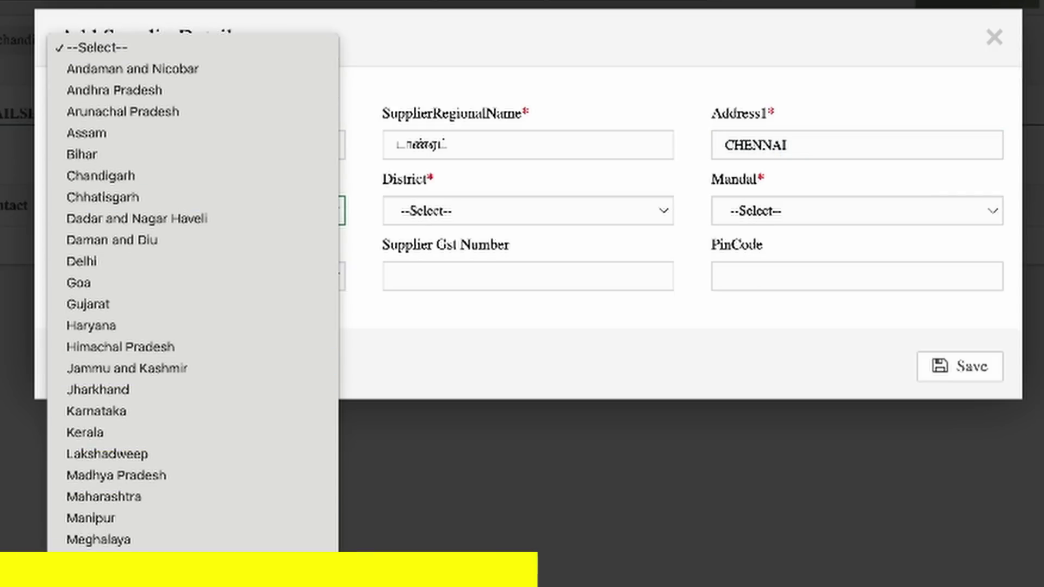
{"action": "key", "text": "t"}
{"action": "key", "text": "Return"}
{"action": "left_click", "coordinate": [481, 222]}
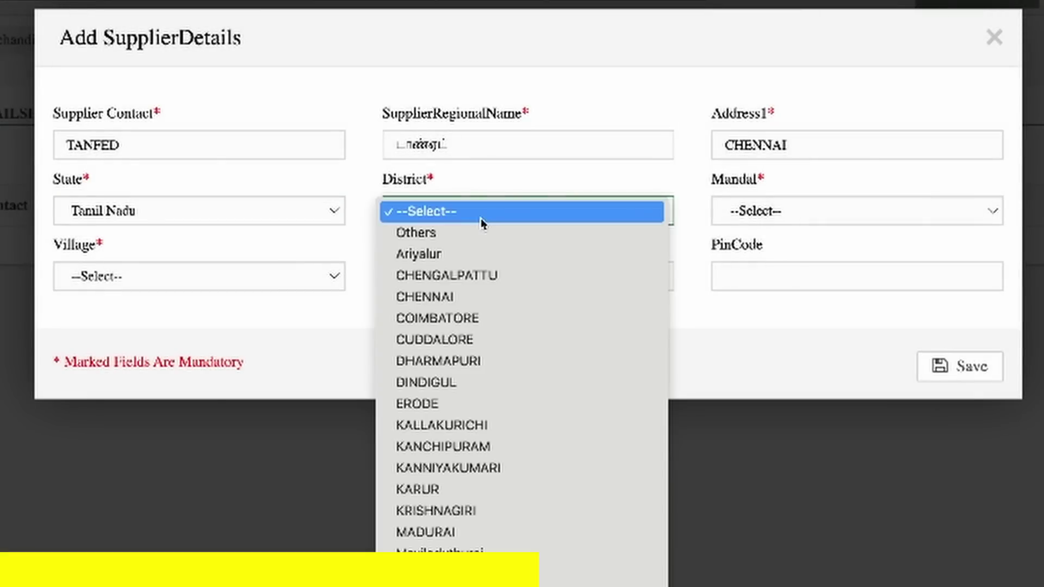
{"action": "left_click", "coordinate": [486, 298]}
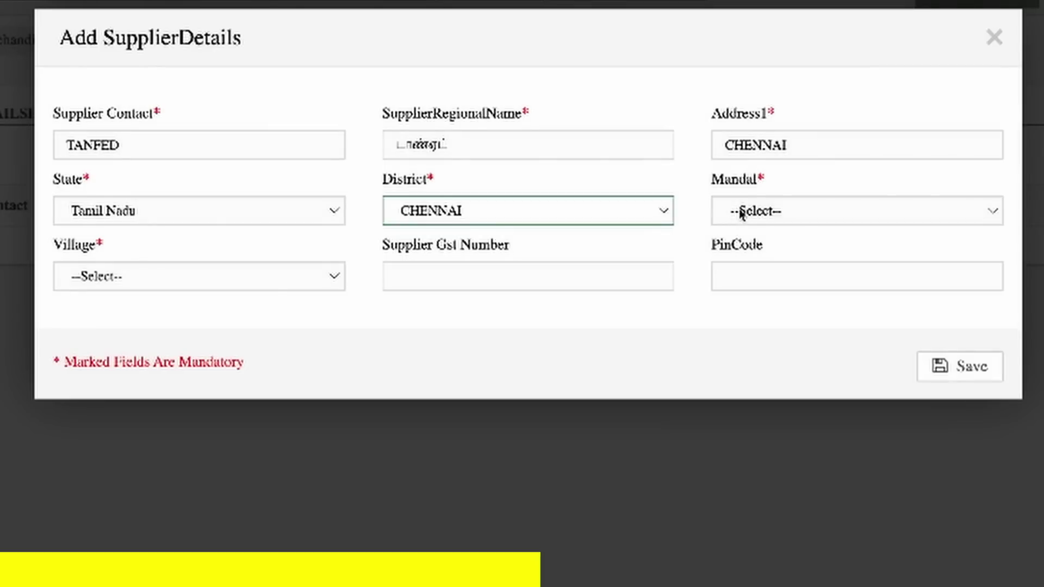
{"action": "left_click", "coordinate": [740, 213]}
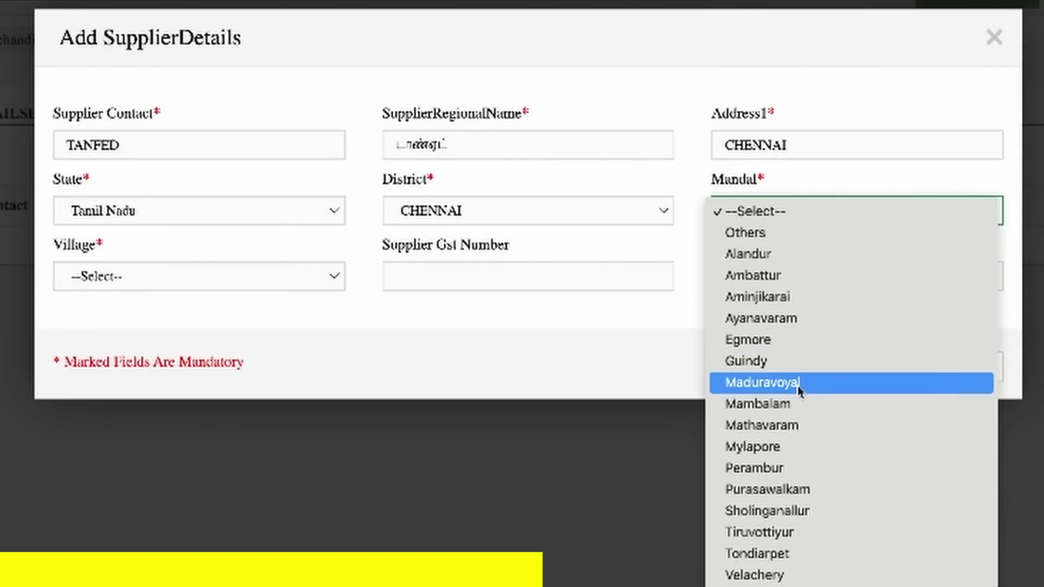
{"action": "left_click", "coordinate": [804, 447]}
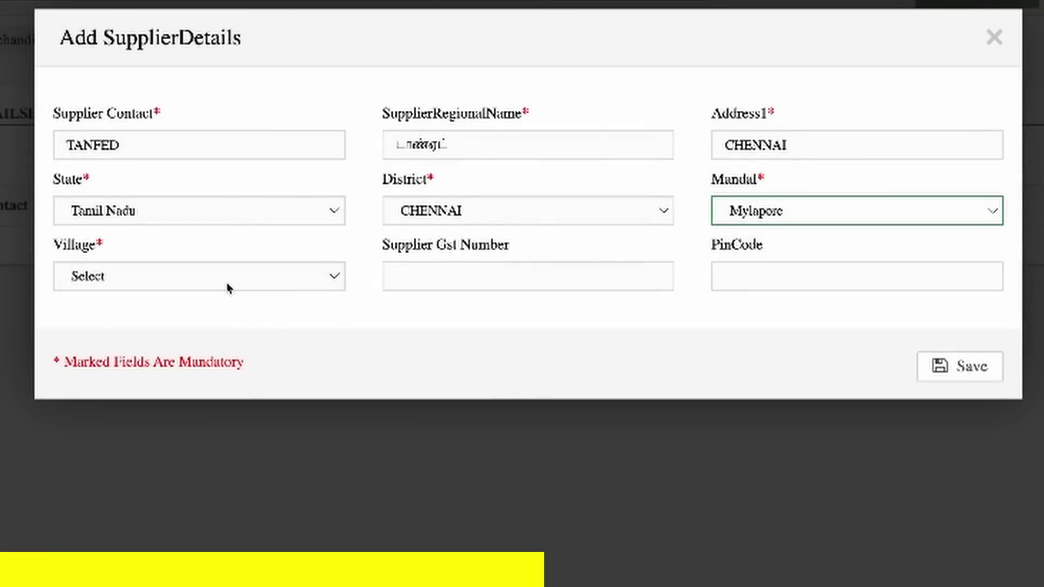
{"action": "left_click", "coordinate": [226, 286]}
{"action": "left_click", "coordinate": [230, 297]}
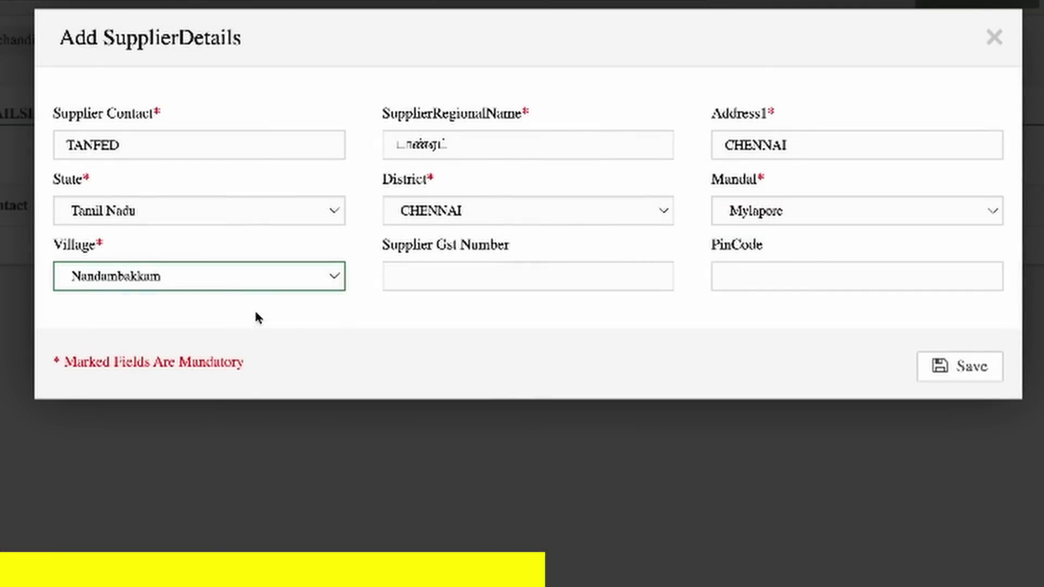
{"action": "left_click", "coordinate": [958, 368]}
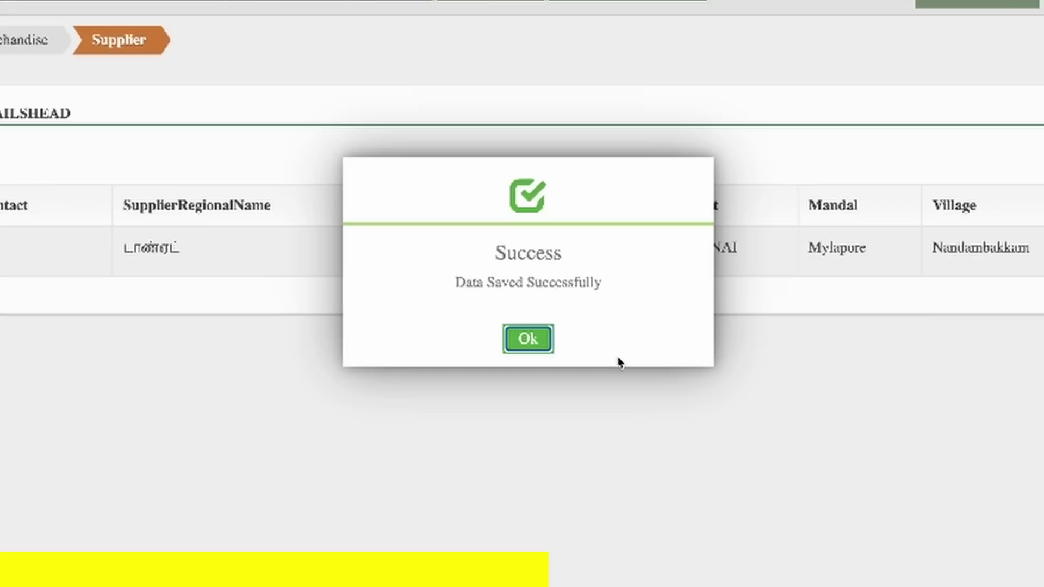
{"action": "left_click", "coordinate": [535, 354]}
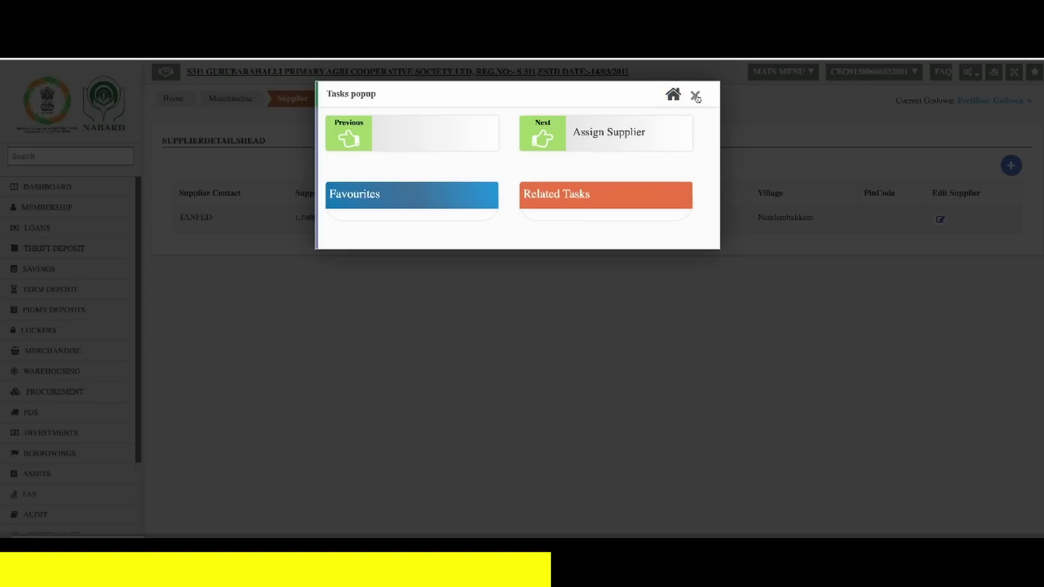
- Dismiss the tasks popup and bring up the Configuration settings menu
{"action": "left_click", "coordinate": [696, 97]}
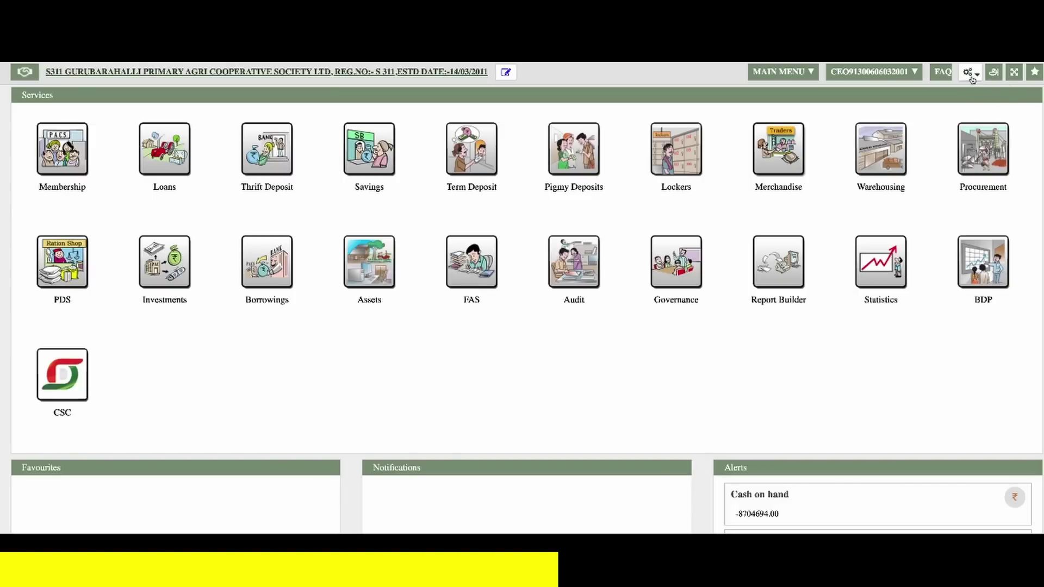
{"action": "left_click", "coordinate": [970, 73]}
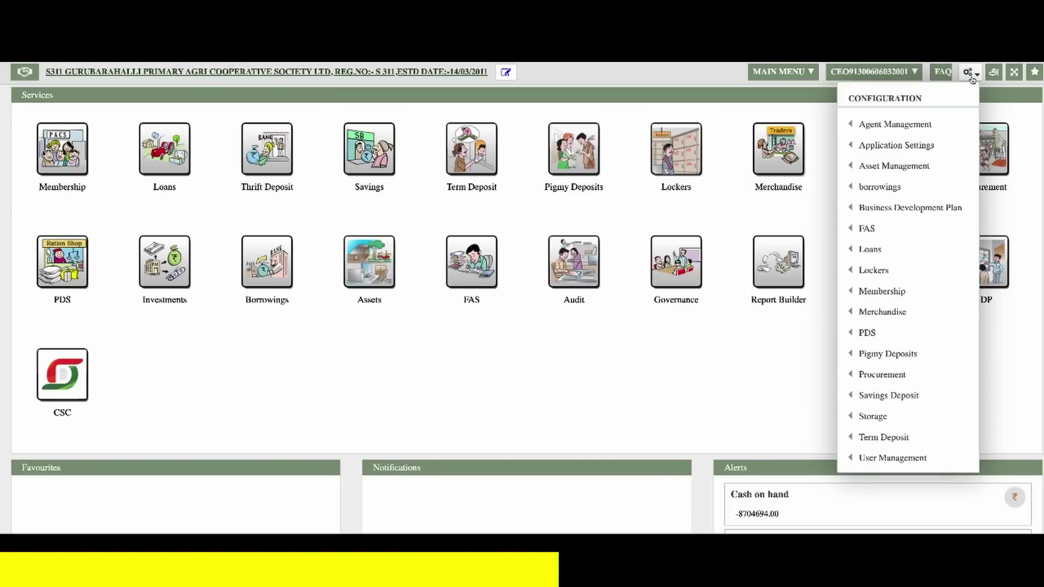
- On the Assign Supplier page, start a new assignment with TANFED ticked
{"action": "mouse_move", "coordinate": [936, 315]}
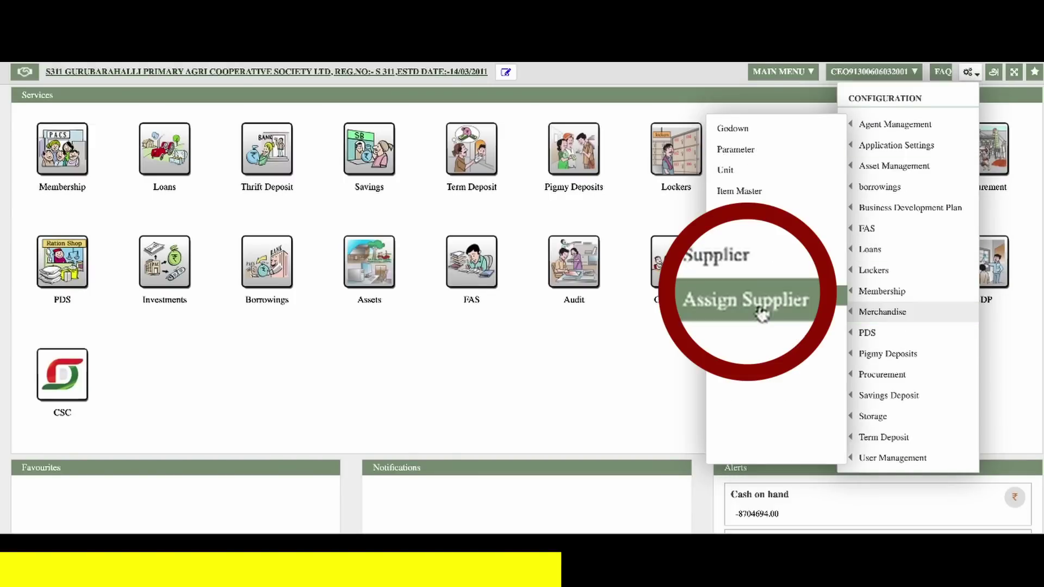
{"action": "left_click", "coordinate": [751, 234]}
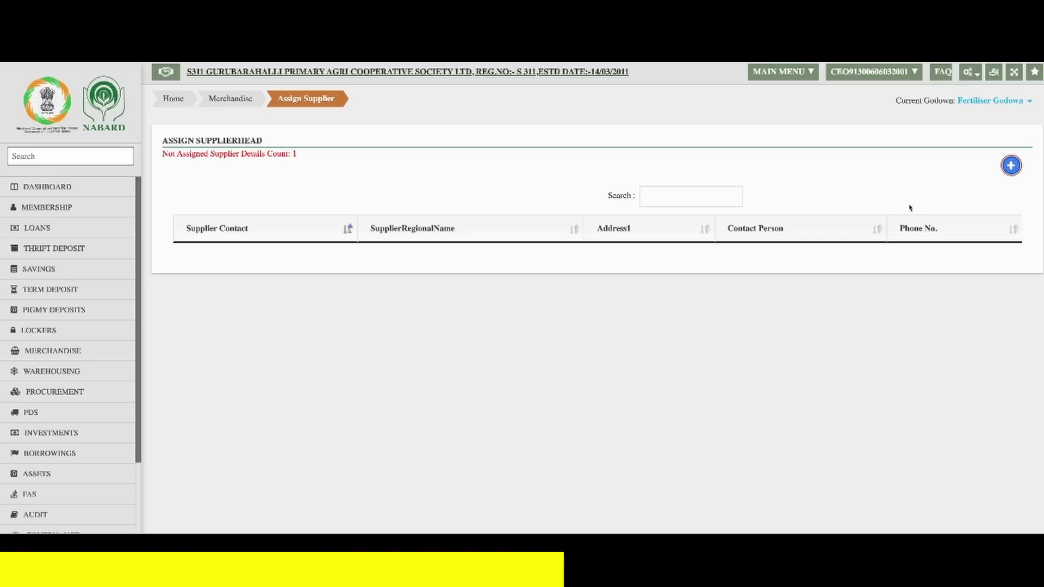
{"action": "left_click", "coordinate": [1013, 171]}
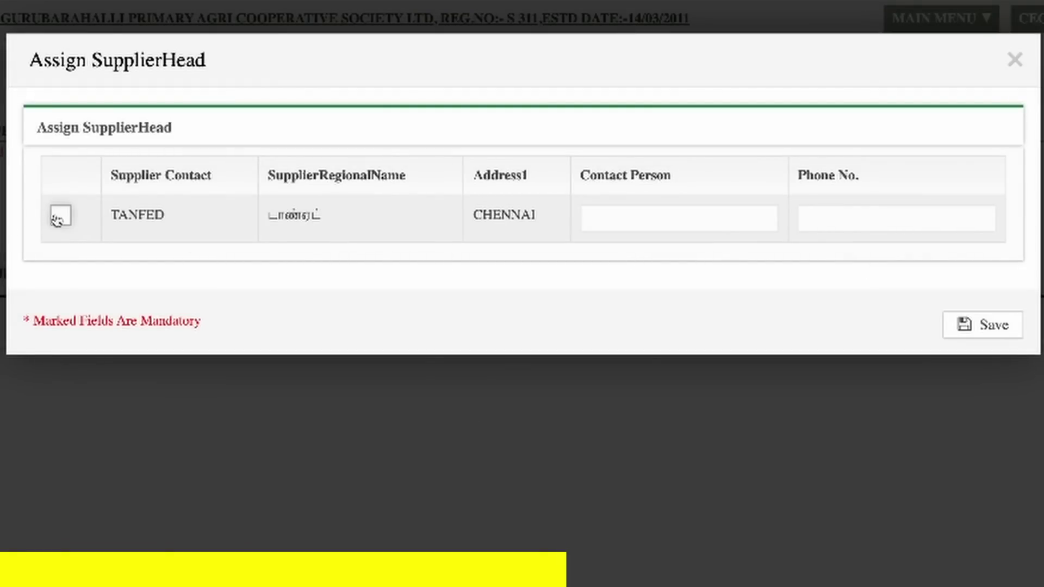
{"action": "left_click", "coordinate": [61, 215]}
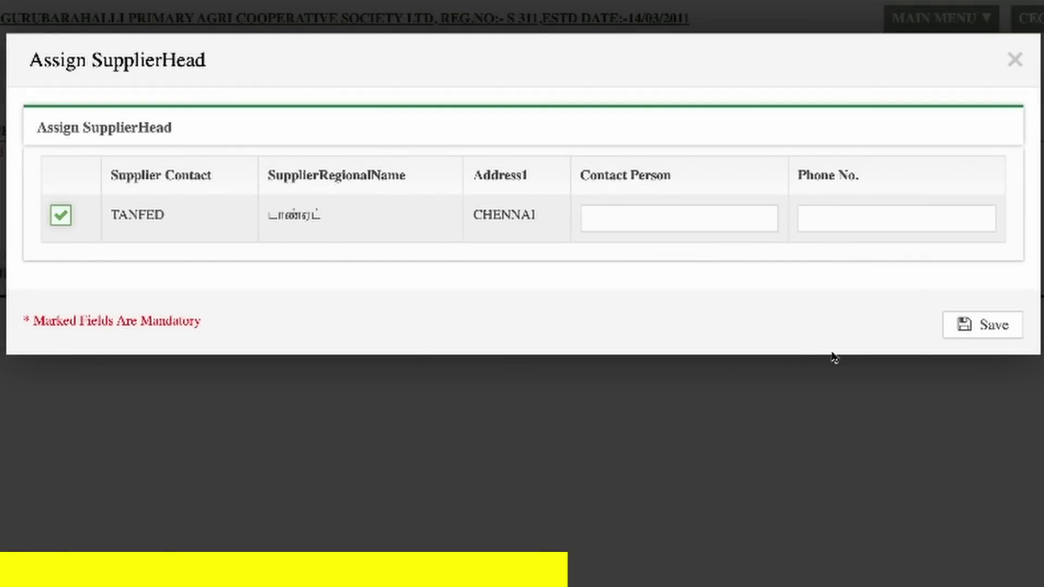
- Enter the contact person's name and phone number, then save and acknowledge the assignment
{"action": "left_click", "coordinate": [695, 223]}
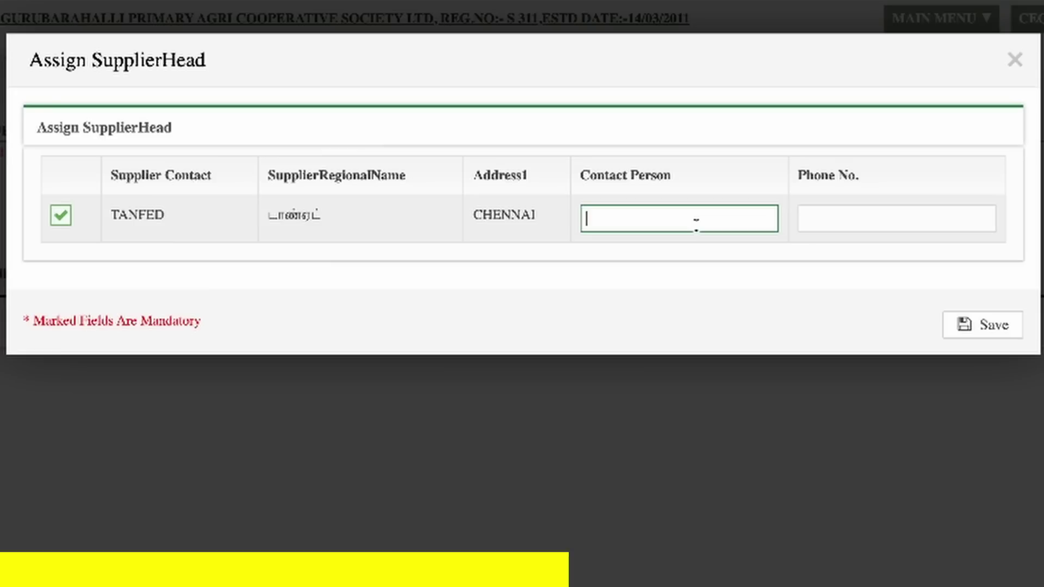
{"action": "type", "text": "MR MURUGAN"}
{"action": "key", "text": "Tab"}
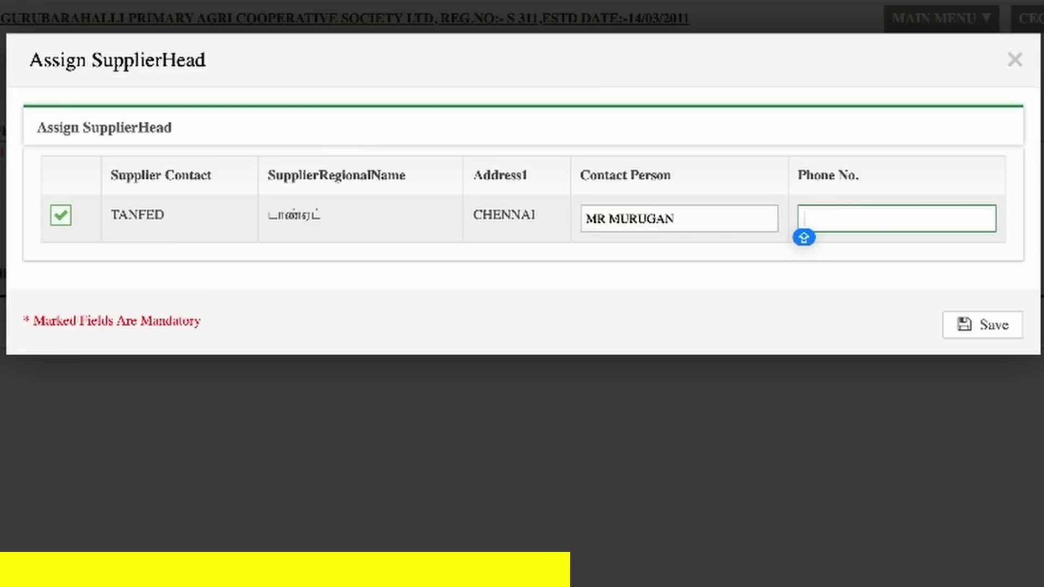
{"action": "type", "text": "9123456789"}
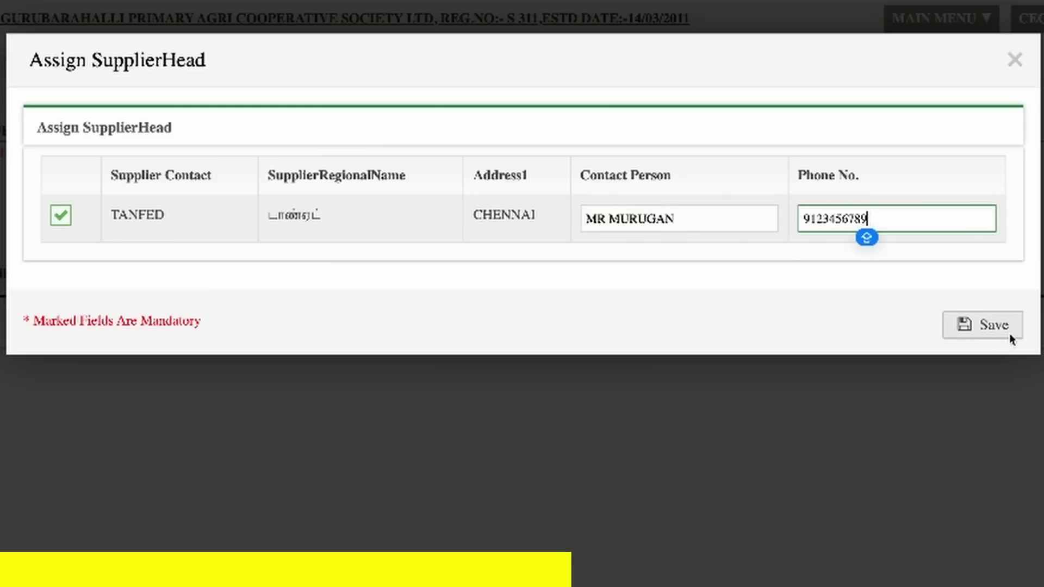
{"action": "left_click", "coordinate": [1008, 334]}
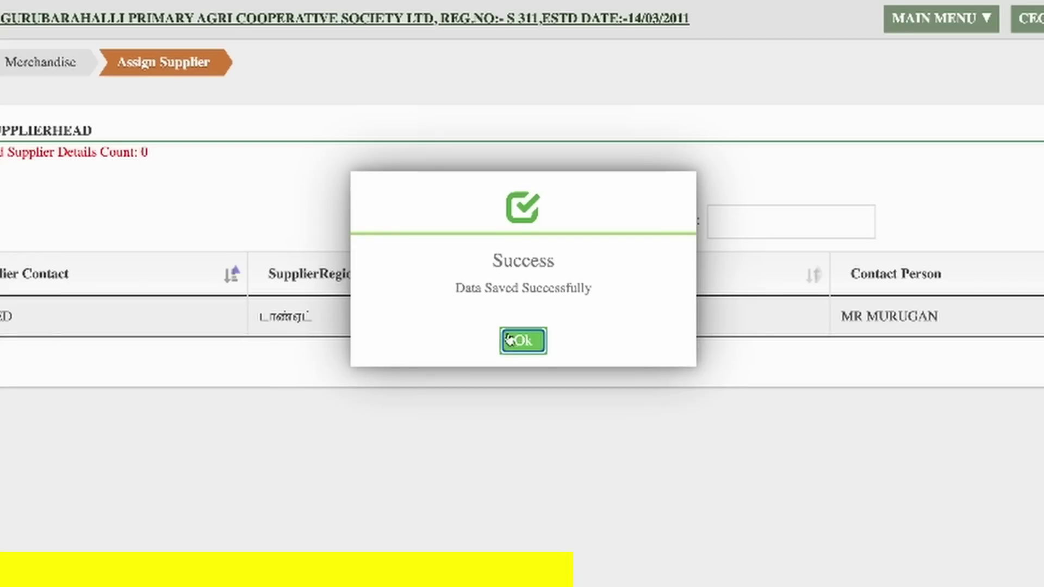
{"action": "left_click", "coordinate": [530, 341]}
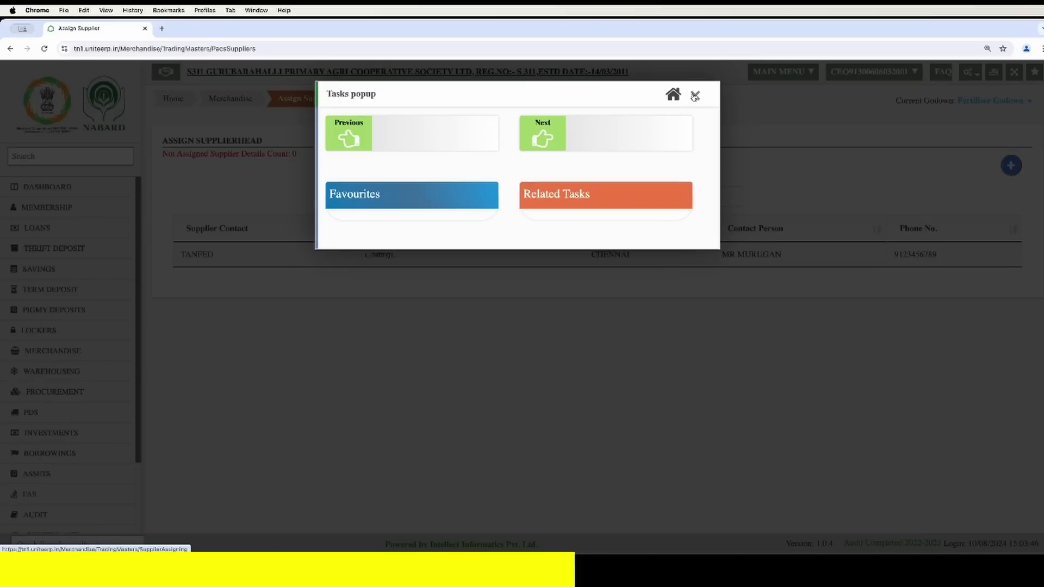
- Dismiss the Tasks popup and open the Merchandise module from the dashboard
{"action": "left_click", "coordinate": [797, 57]}
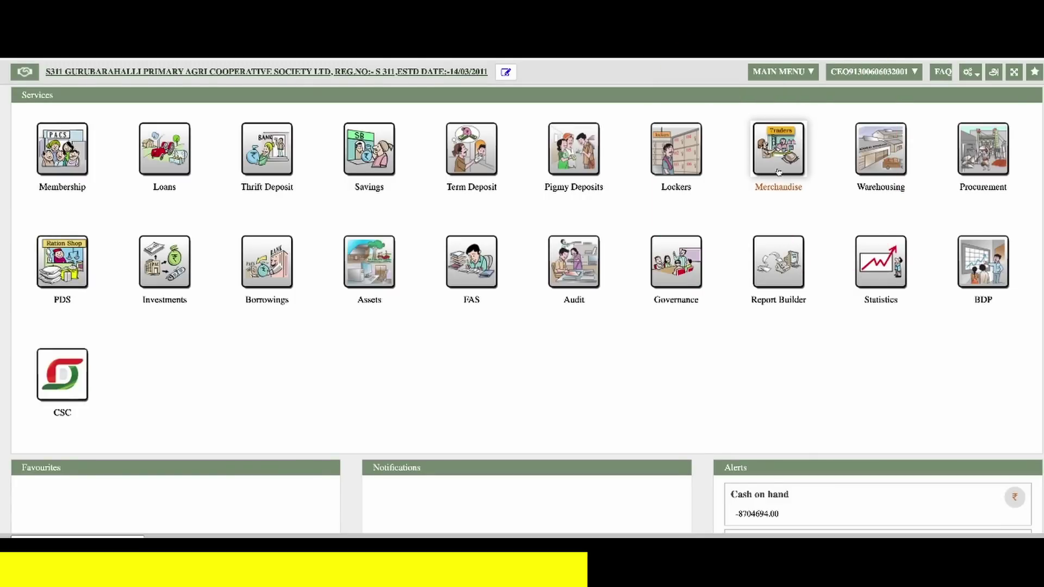
{"action": "left_click", "coordinate": [778, 173]}
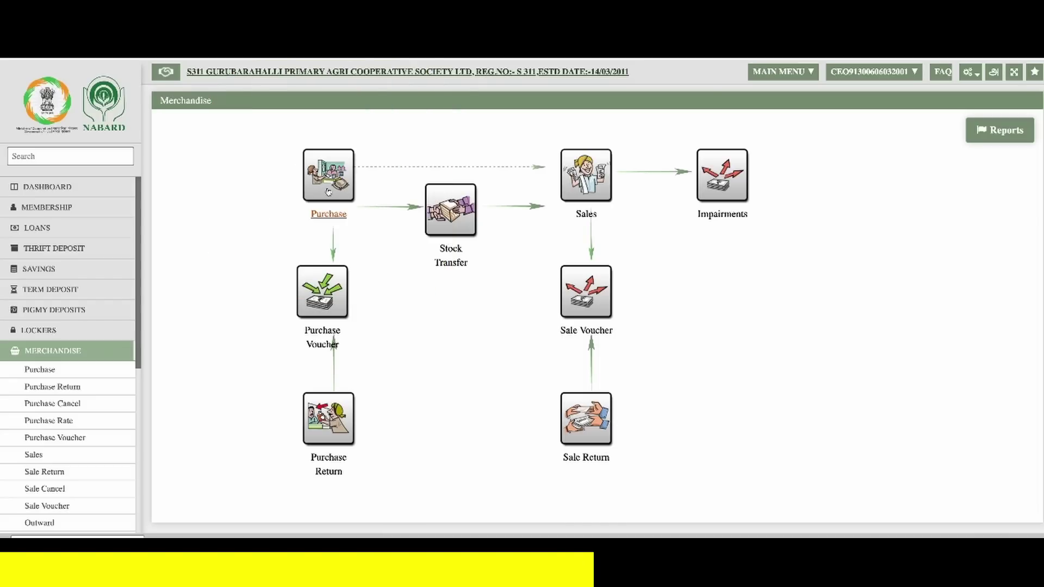
- Start a Purchase order with TANFED as supplier and add a blank item row
{"action": "left_click", "coordinate": [328, 191]}
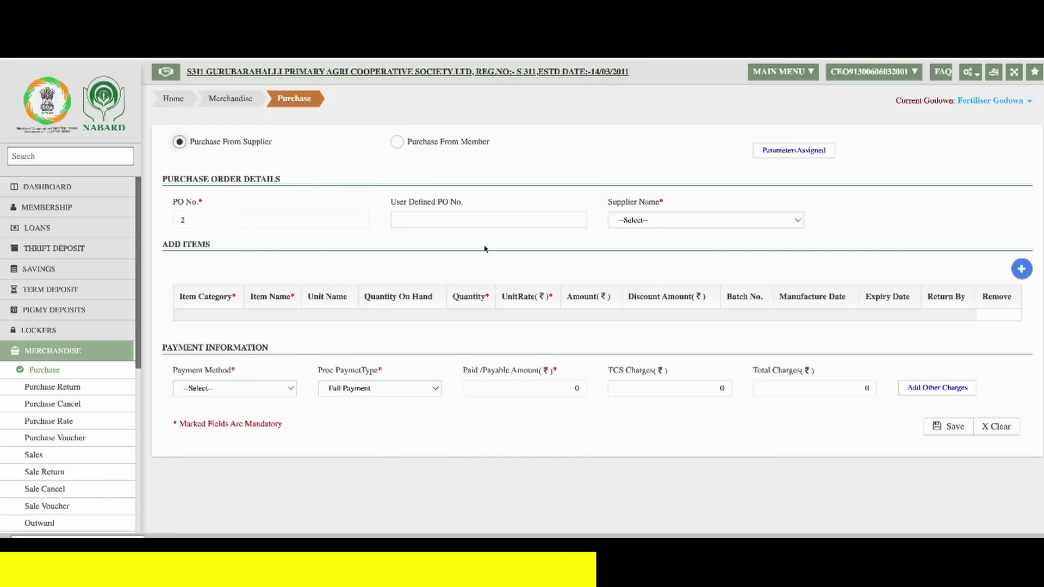
{"action": "left_click", "coordinate": [633, 223]}
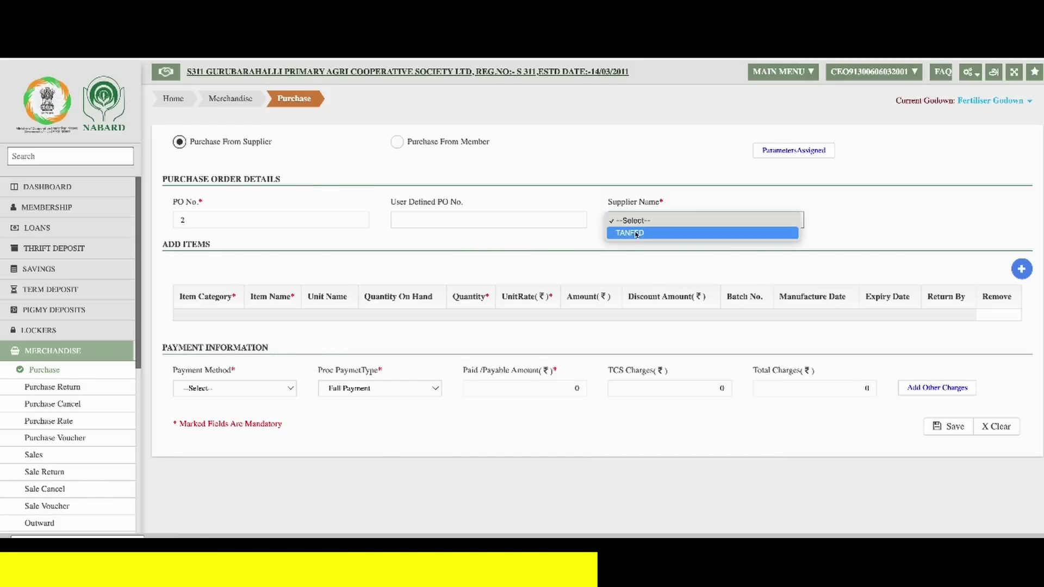
{"action": "left_click", "coordinate": [629, 232]}
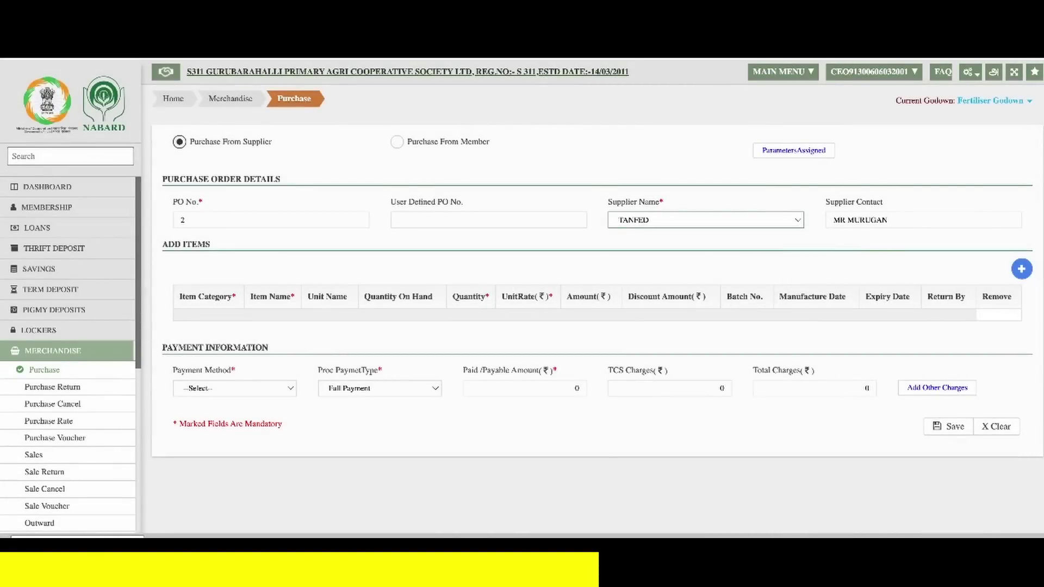
{"action": "left_click", "coordinate": [1022, 269]}
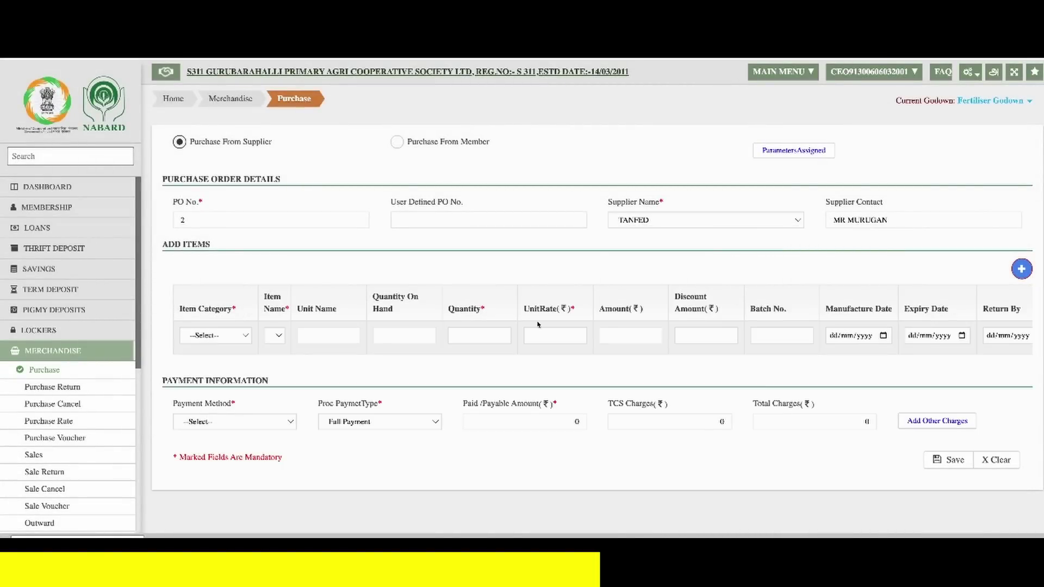
- Fill the item row: Fertilizers, UREA-NEEM COATED-IFFCO, quantity 230 at rate 245.84
{"action": "left_click", "coordinate": [208, 336]}
{"action": "left_click", "coordinate": [213, 347]}
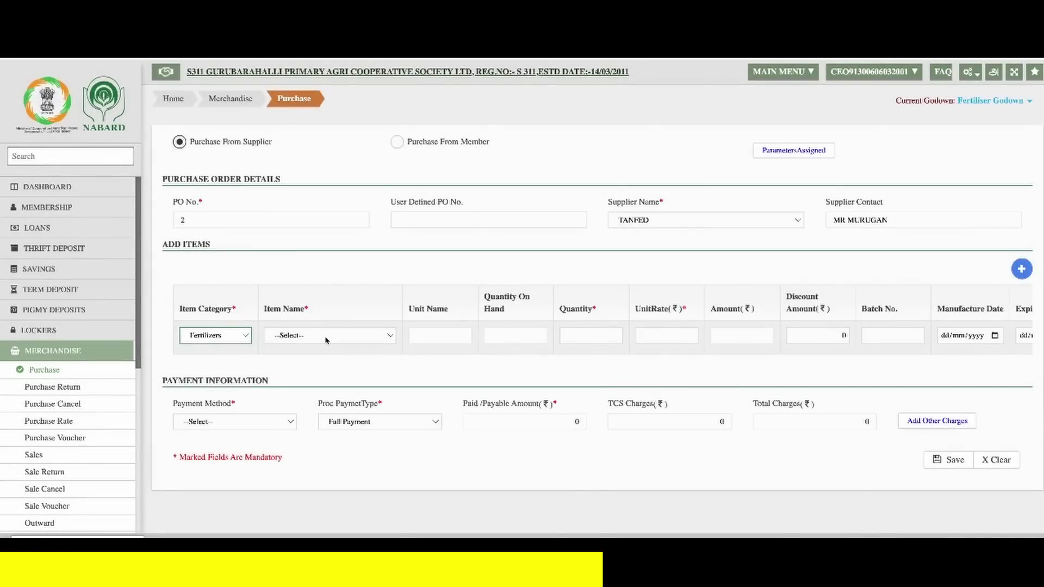
{"action": "left_click", "coordinate": [326, 335]}
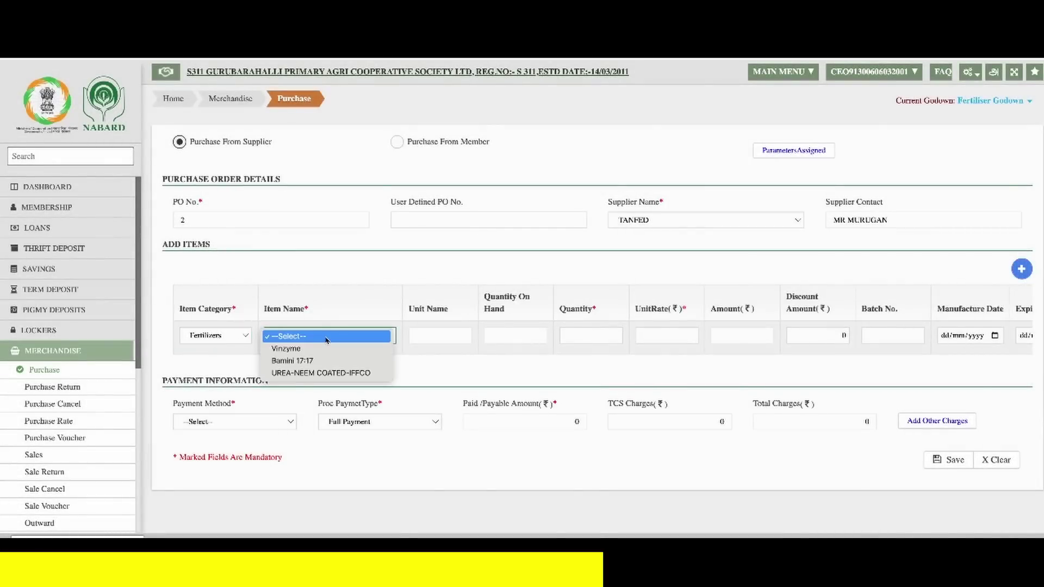
{"action": "left_click", "coordinate": [336, 372]}
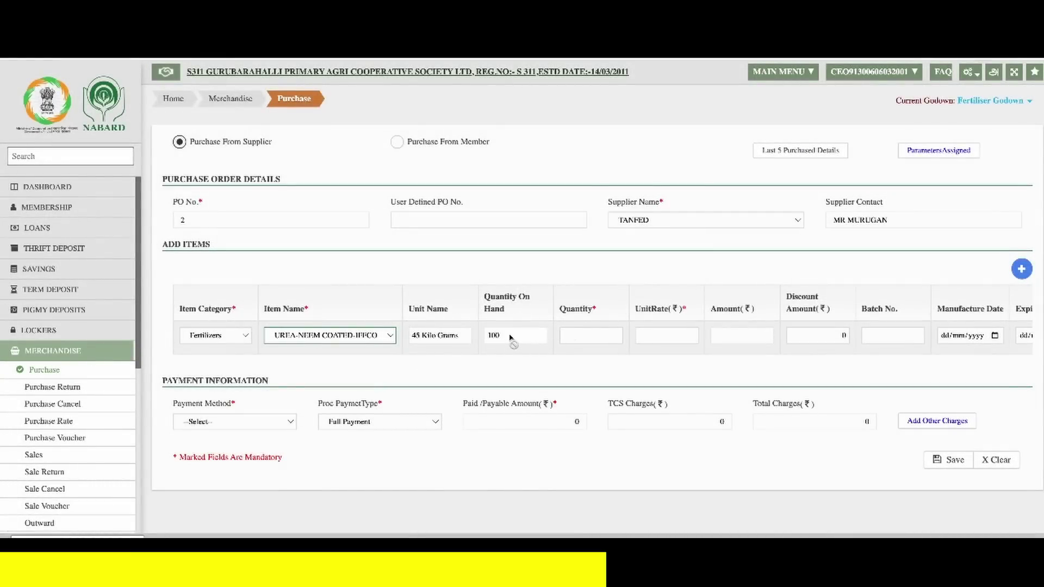
{"action": "left_click", "coordinate": [587, 335]}
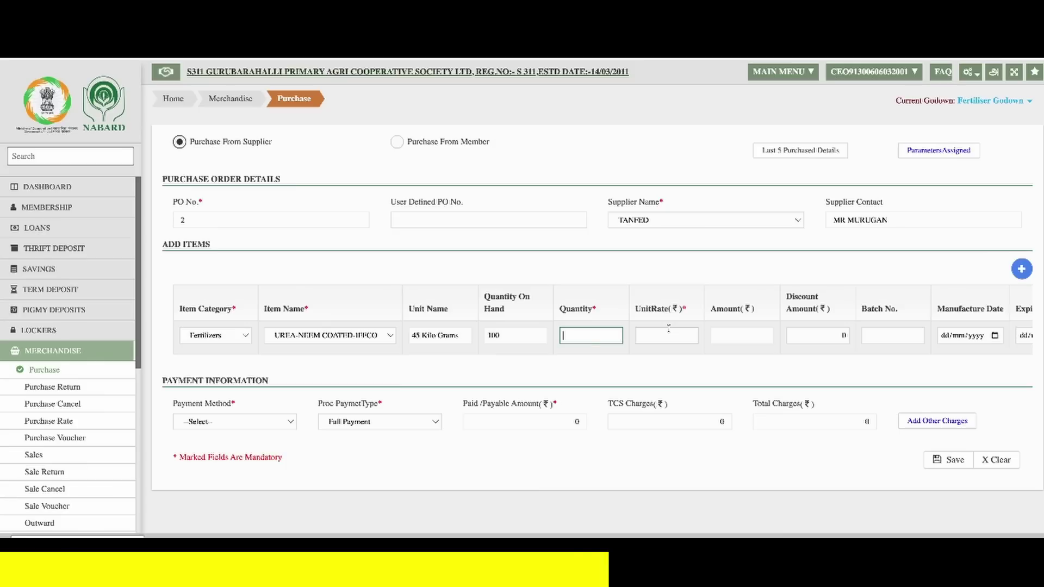
{"action": "type", "text": "230"}
{"action": "left_click", "coordinate": [667, 335]}
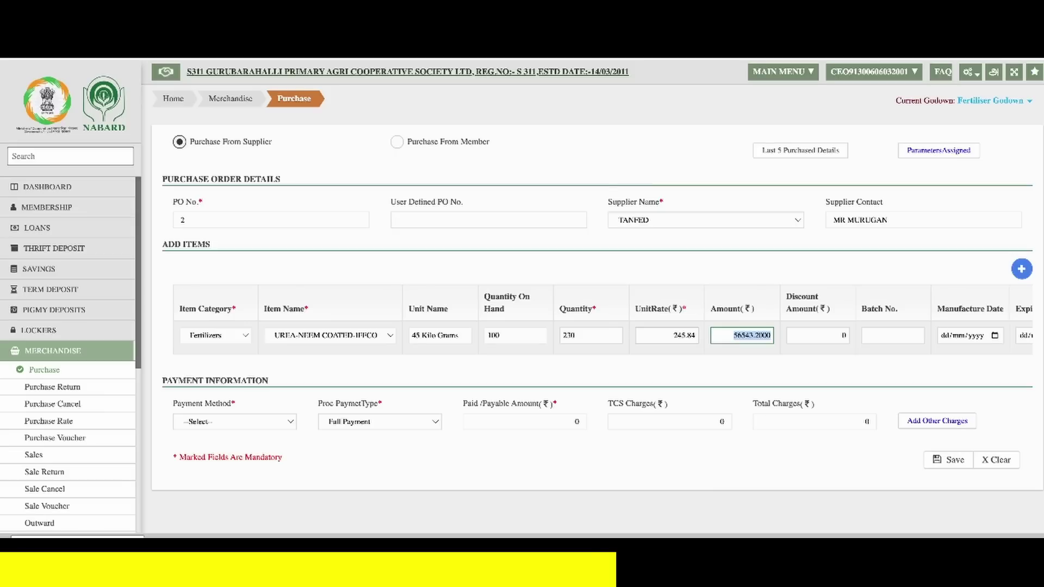
- Move past the item row to the payment details and set the payment method to Credit
{"action": "key", "text": "Tab"}
{"action": "key", "text": "Tab"}
{"action": "key", "text": "Tab"}
{"action": "key", "text": "Tab"}
{"action": "key", "text": "Tab"}
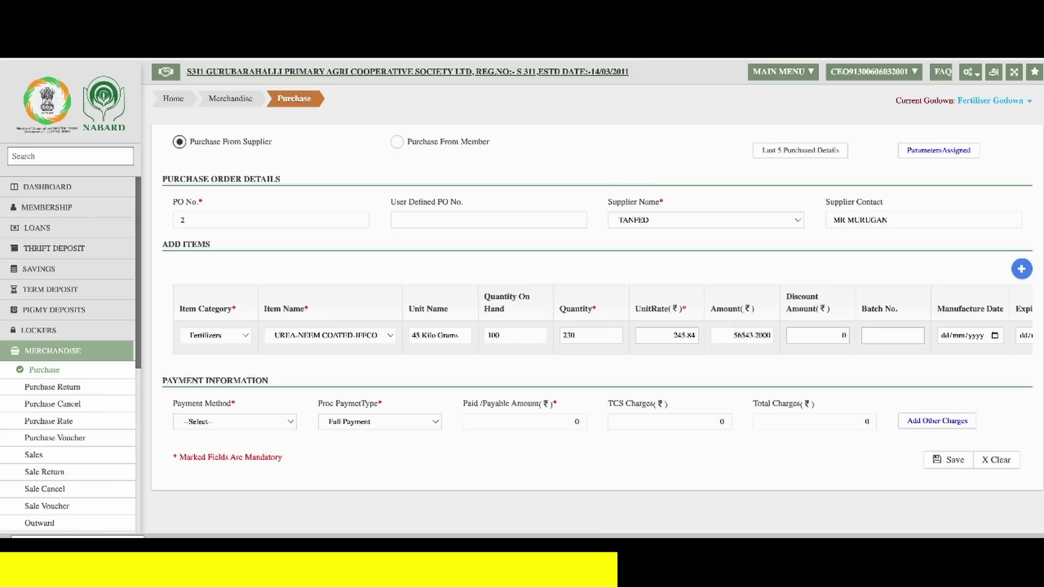
{"action": "key", "text": "Tab"}
{"action": "key", "text": "Tab"}
{"action": "key", "text": "Tab"}
{"action": "key", "text": "Tab"}
{"action": "key", "text": "Tab"}
{"action": "key", "text": "Tab"}
{"action": "key", "text": "Tab"}
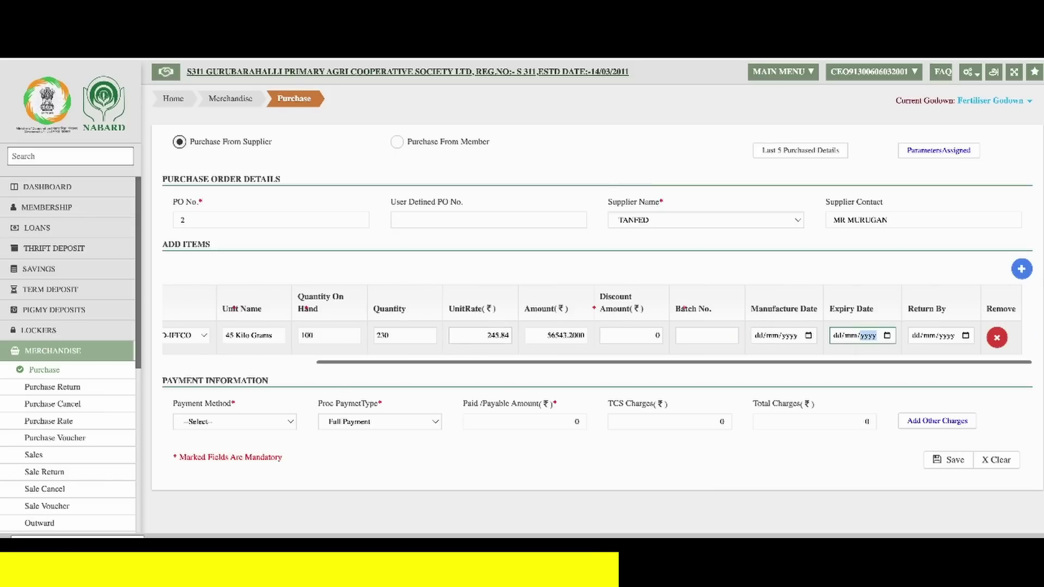
{"action": "key", "text": "Tab"}
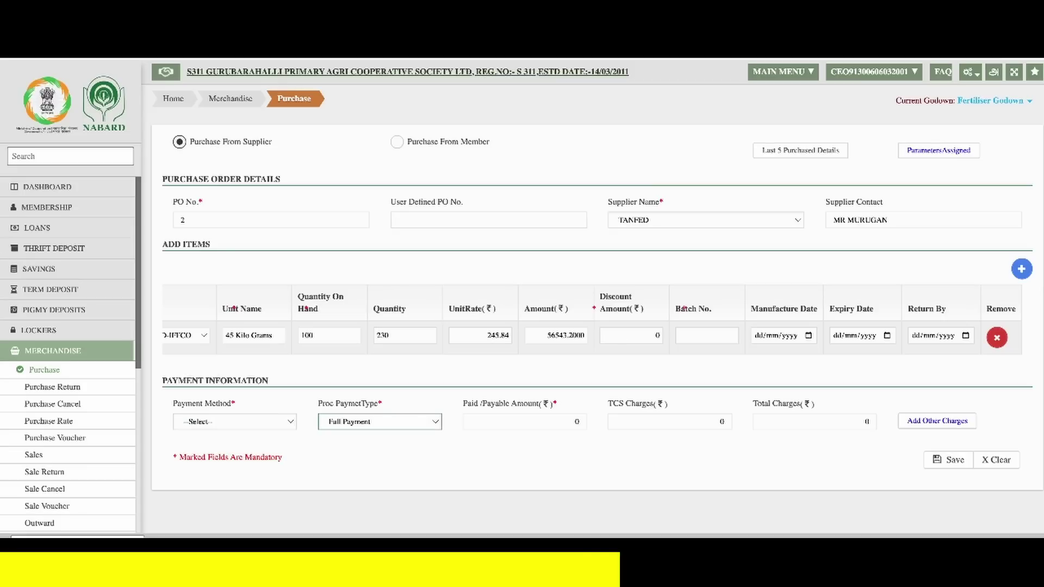
{"action": "left_click", "coordinate": [237, 422]}
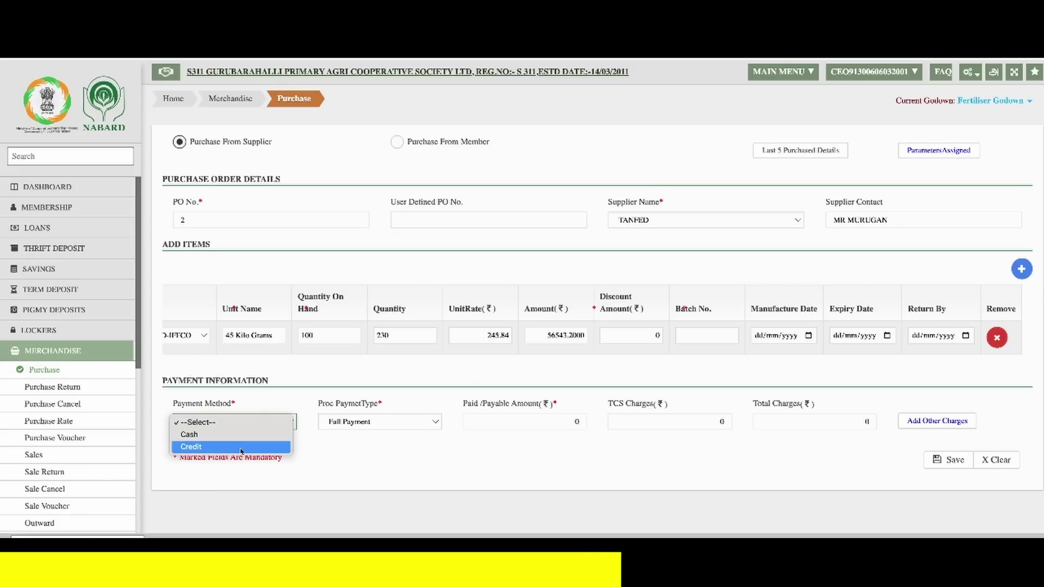
{"action": "left_click", "coordinate": [241, 447]}
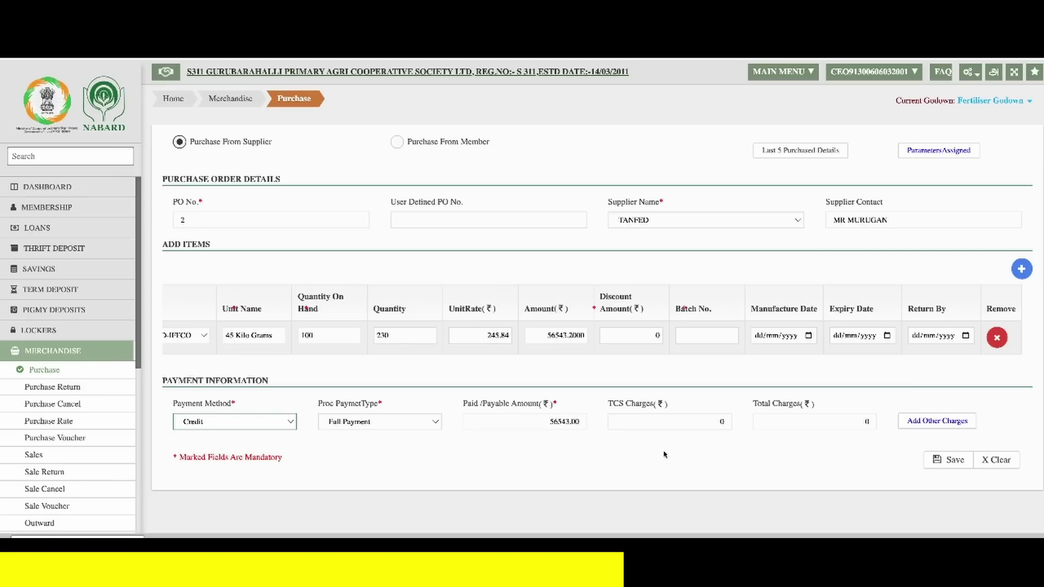
- Save the purchase and confirm PO 2 at 59370 after tax
{"action": "left_click", "coordinate": [958, 466]}
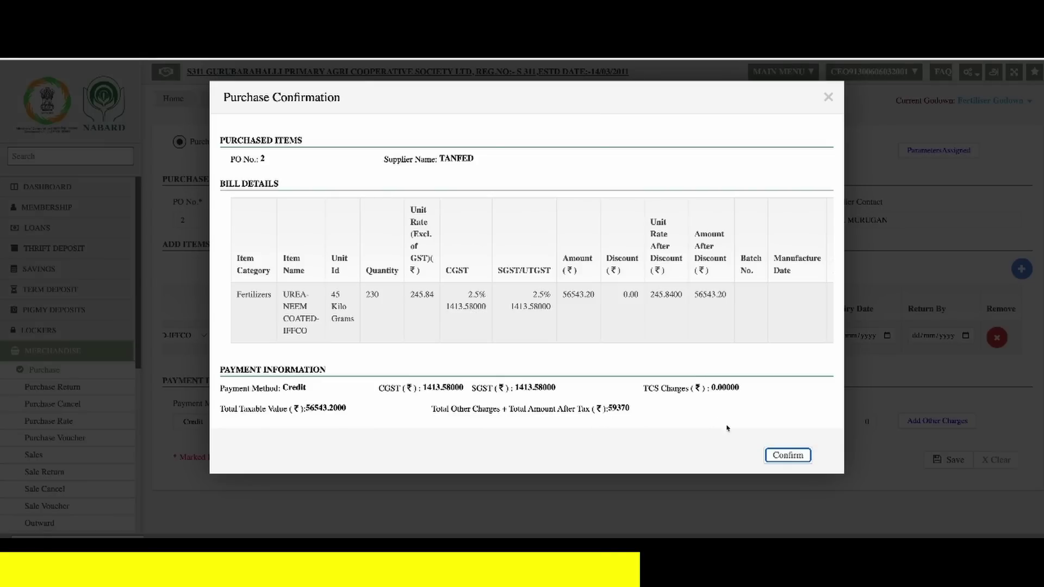
{"action": "left_click", "coordinate": [788, 456]}
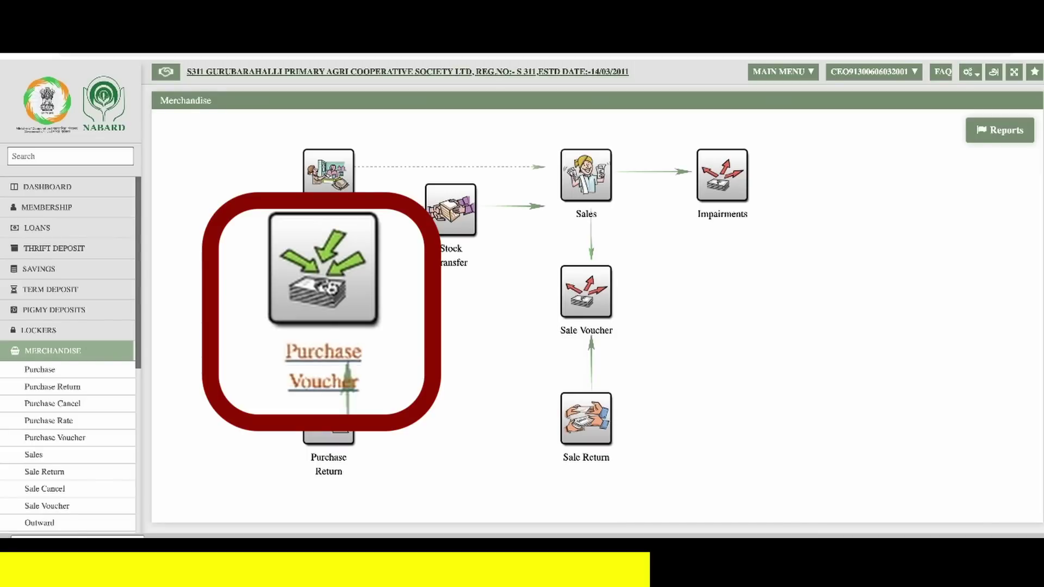
- On Purchase Voucher, load Fertiliser Godown credit purchases with SundryHead as the transfer destination
{"action": "left_click", "coordinate": [328, 287]}
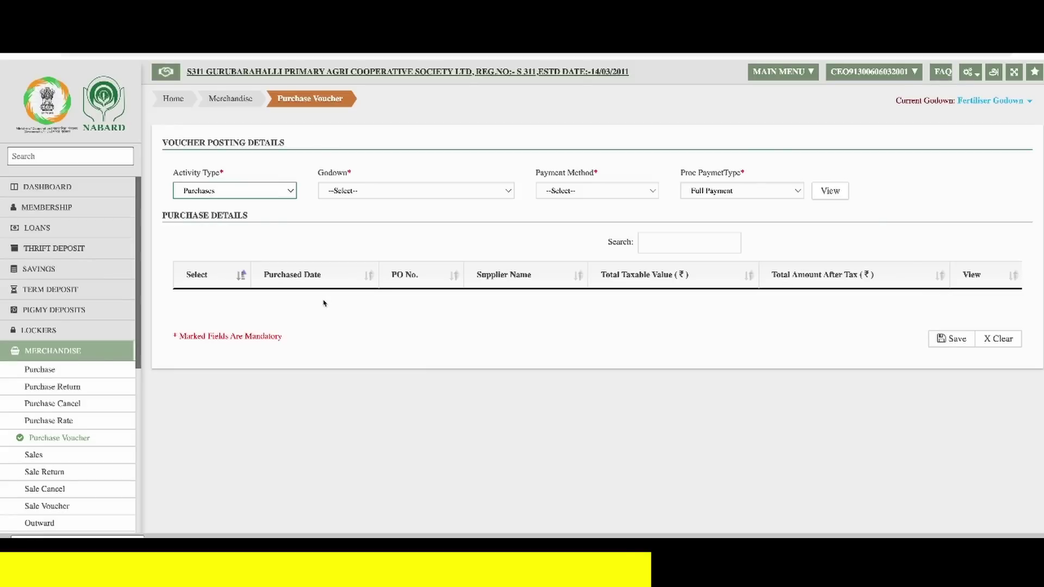
{"action": "left_click", "coordinate": [369, 191]}
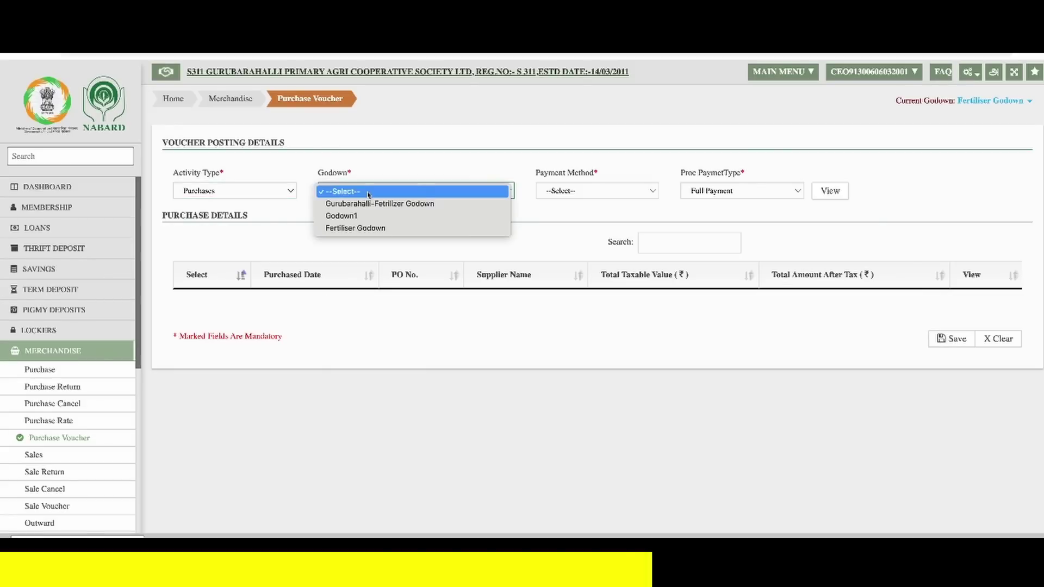
{"action": "left_click", "coordinate": [384, 228]}
{"action": "left_click", "coordinate": [597, 197]}
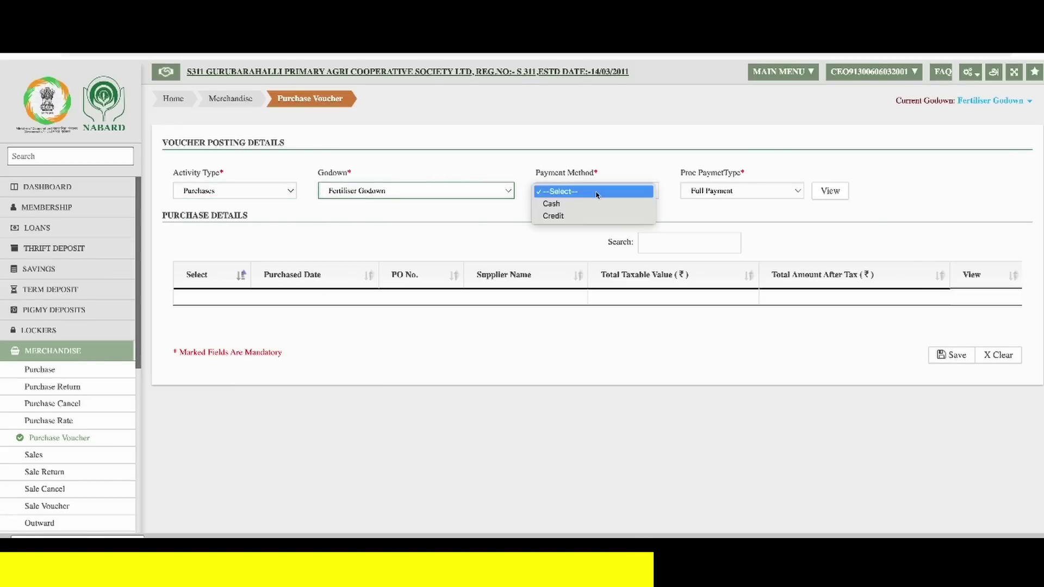
{"action": "left_click", "coordinate": [592, 219]}
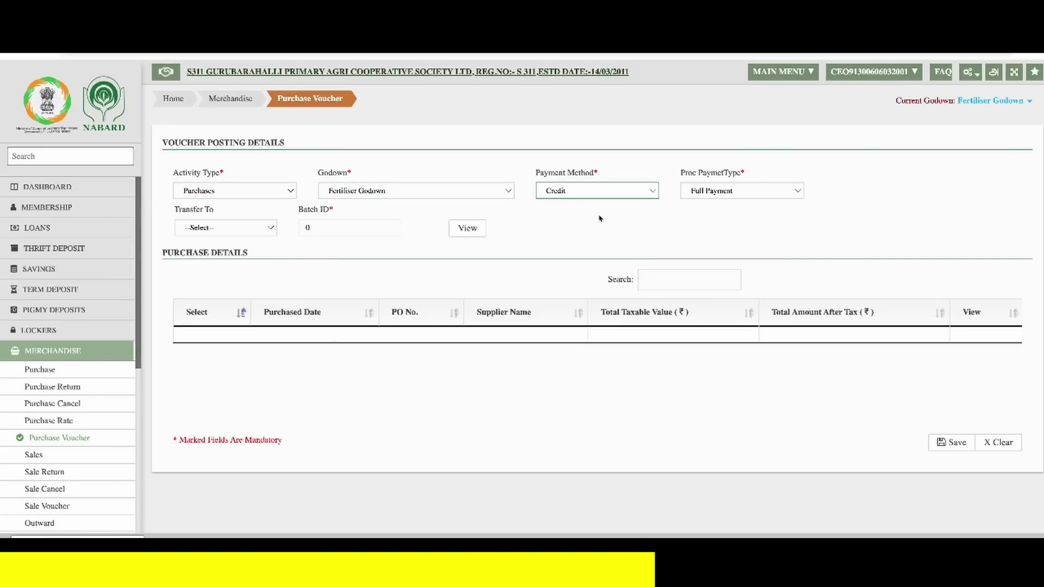
{"action": "left_click", "coordinate": [233, 229]}
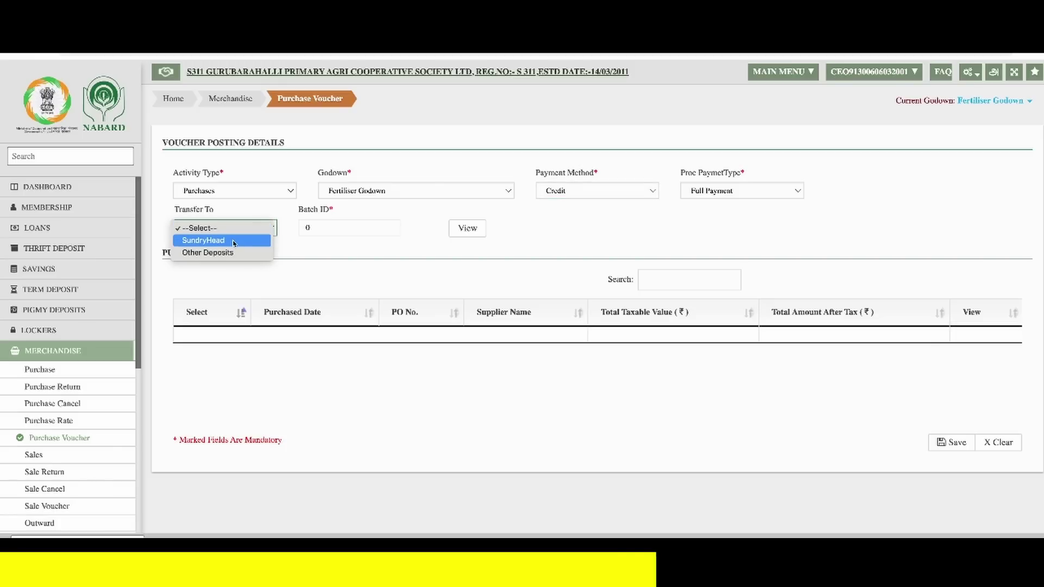
{"action": "left_click", "coordinate": [234, 241]}
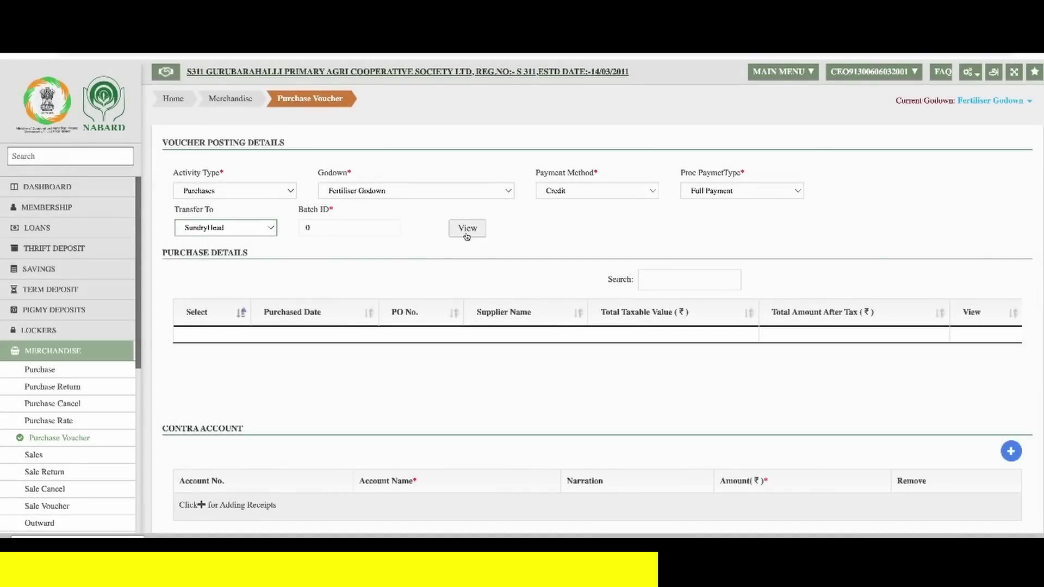
{"action": "left_click", "coordinate": [467, 236]}
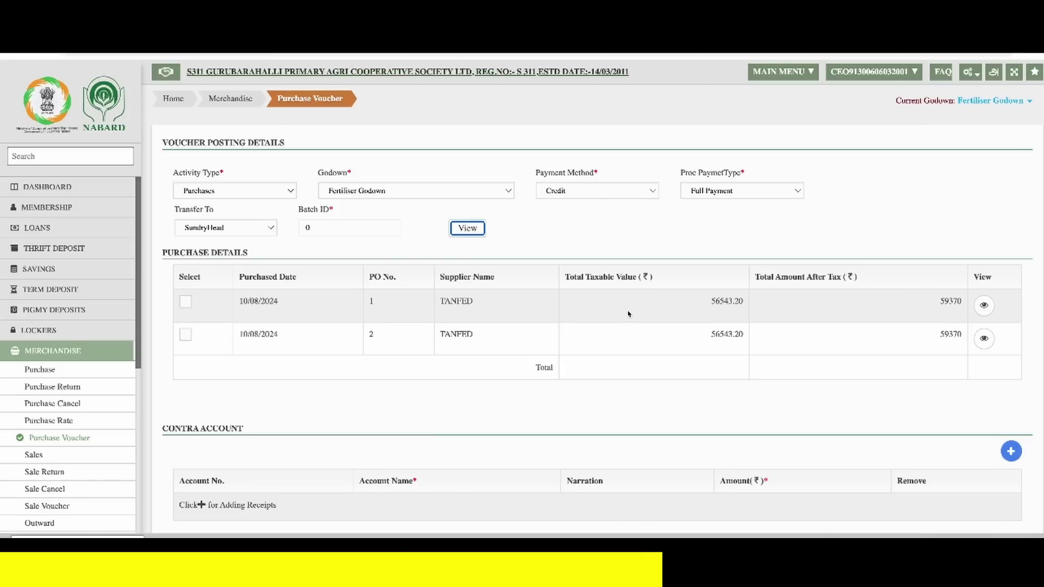
- Tick PO No. 2 and review its item details
{"action": "left_click", "coordinate": [185, 335]}
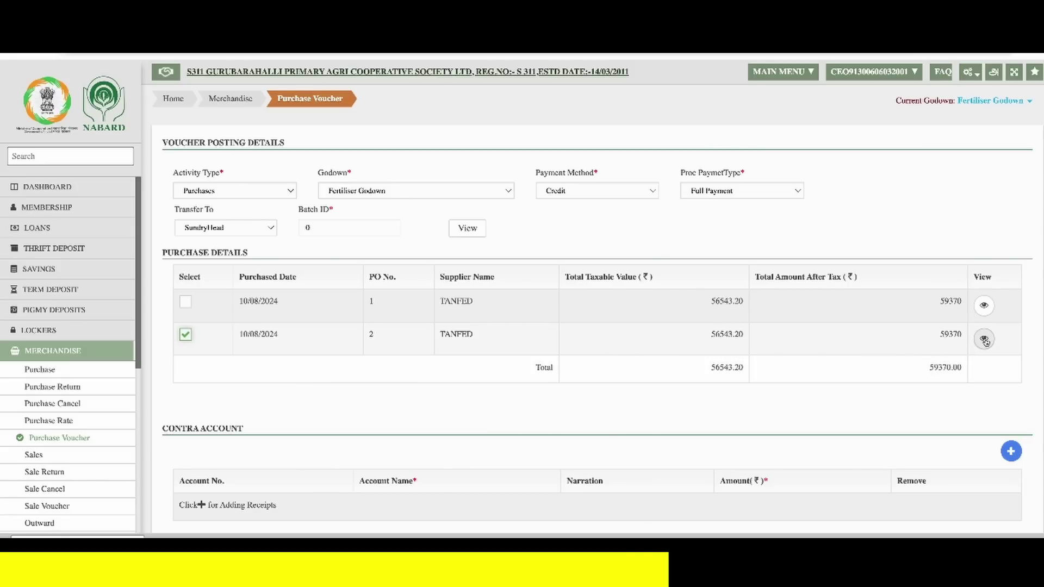
{"action": "left_click", "coordinate": [984, 340]}
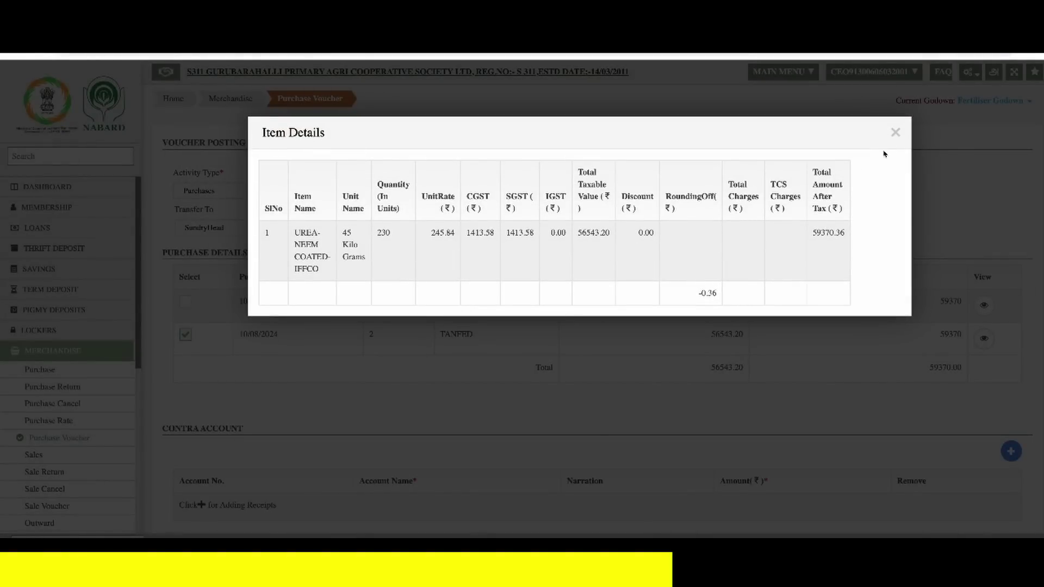
{"action": "left_click", "coordinate": [895, 132]}
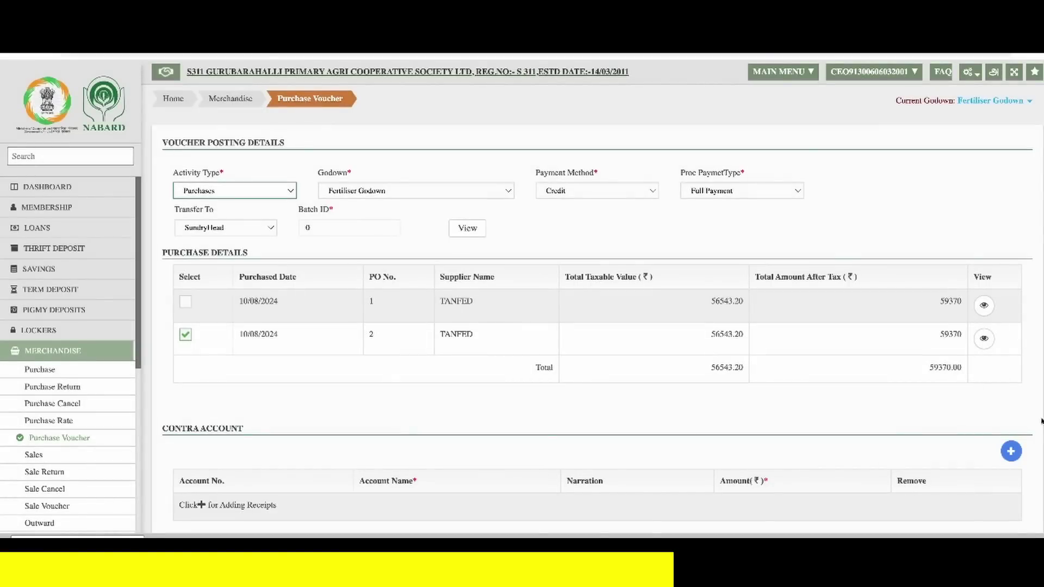
- Add a contra account row for the TANFED Sundry Creditors account
{"action": "scroll", "coordinate": [880, 439], "scroll_direction": "down", "scroll_amount": 2}
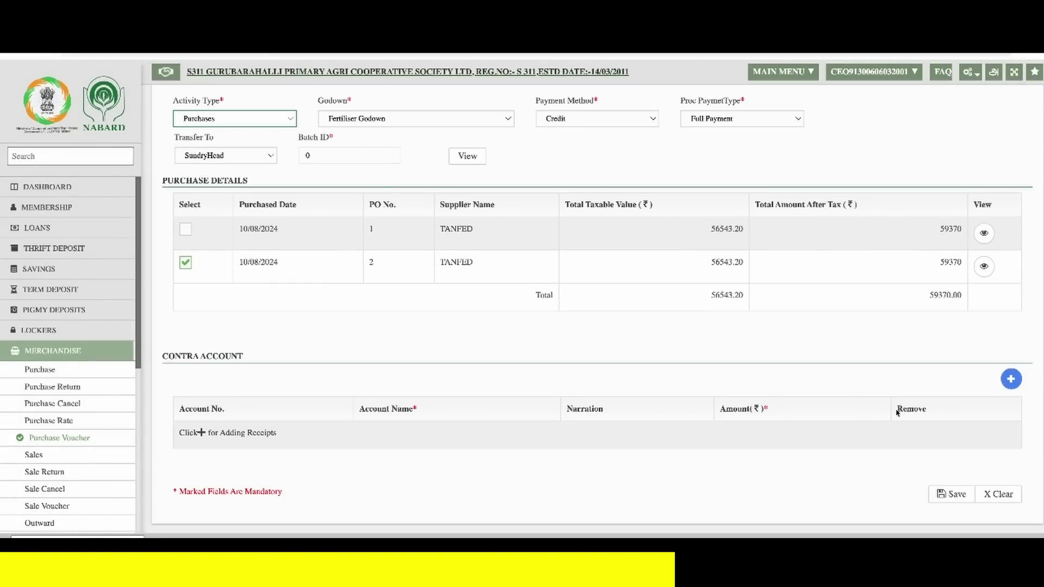
{"action": "left_click", "coordinate": [1011, 381]}
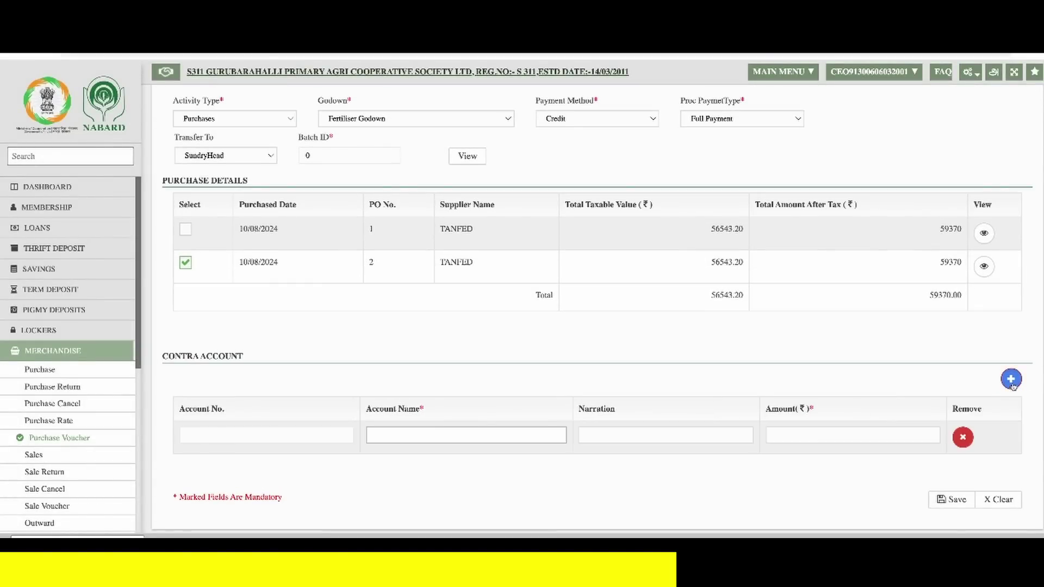
{"action": "left_click", "coordinate": [436, 439]}
{"action": "type", "text": "tanf"}
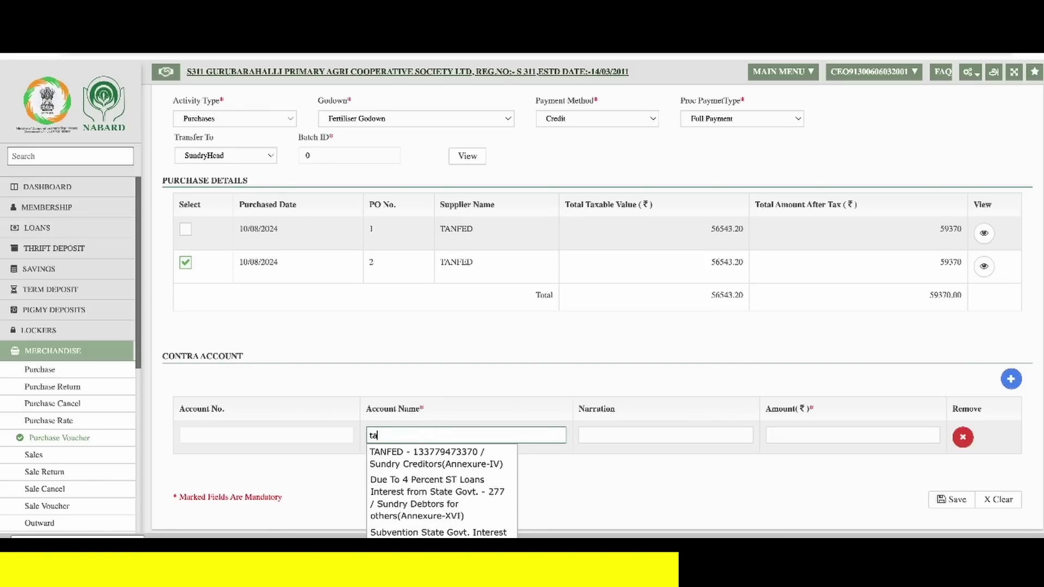
{"action": "left_click", "coordinate": [441, 463]}
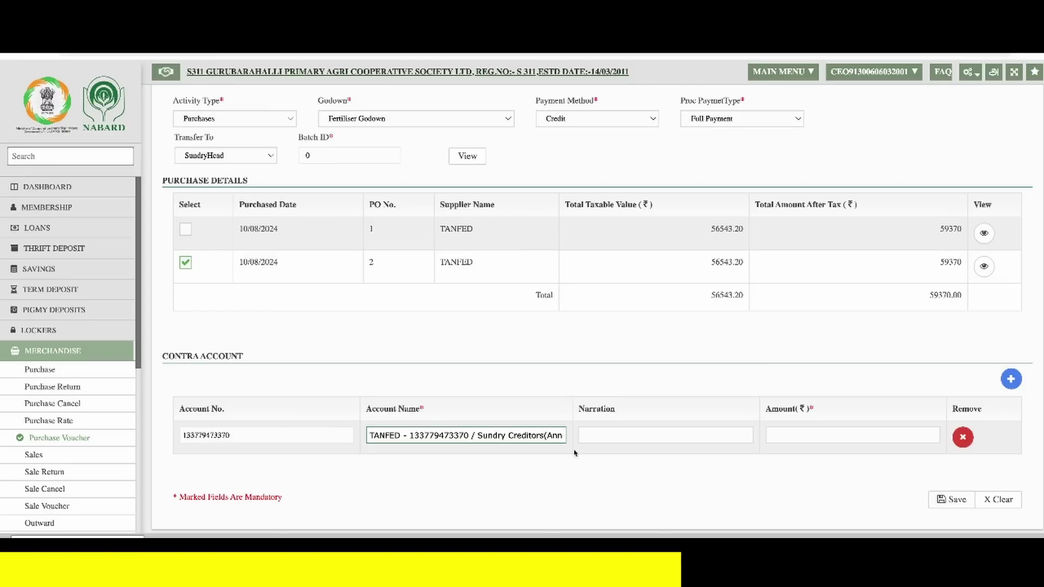
- Set the narration to INVOICE No.CHN-FER-710 and amount 59370, then save the voucher
{"action": "left_click", "coordinate": [681, 436]}
{"action": "type", "text": "invo"}
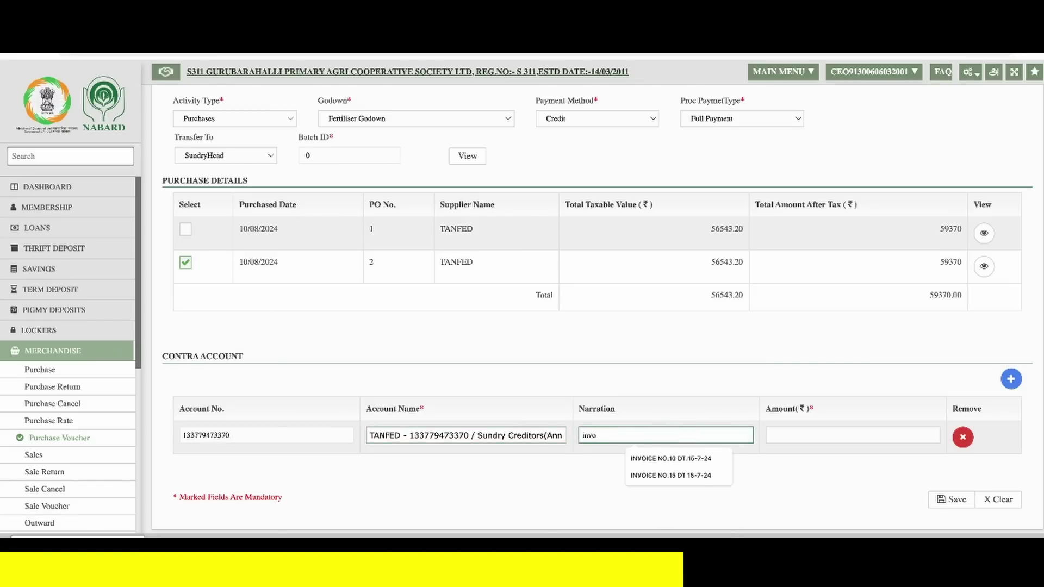
{"action": "key", "text": "ctrl+a"}
{"action": "type", "text": "INVOICE No.CHN-FER-710"}
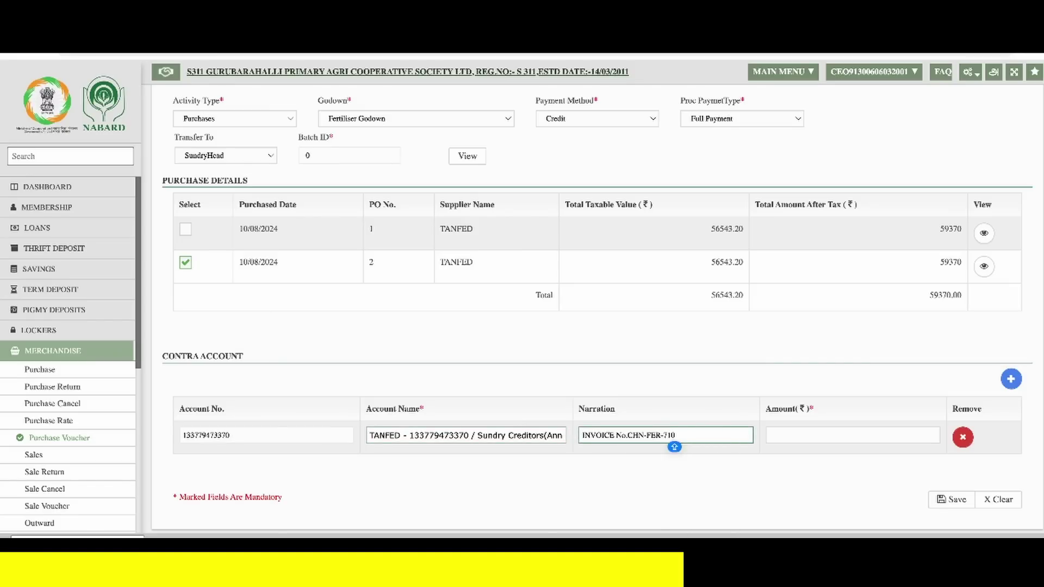
{"action": "key", "text": "Tab"}
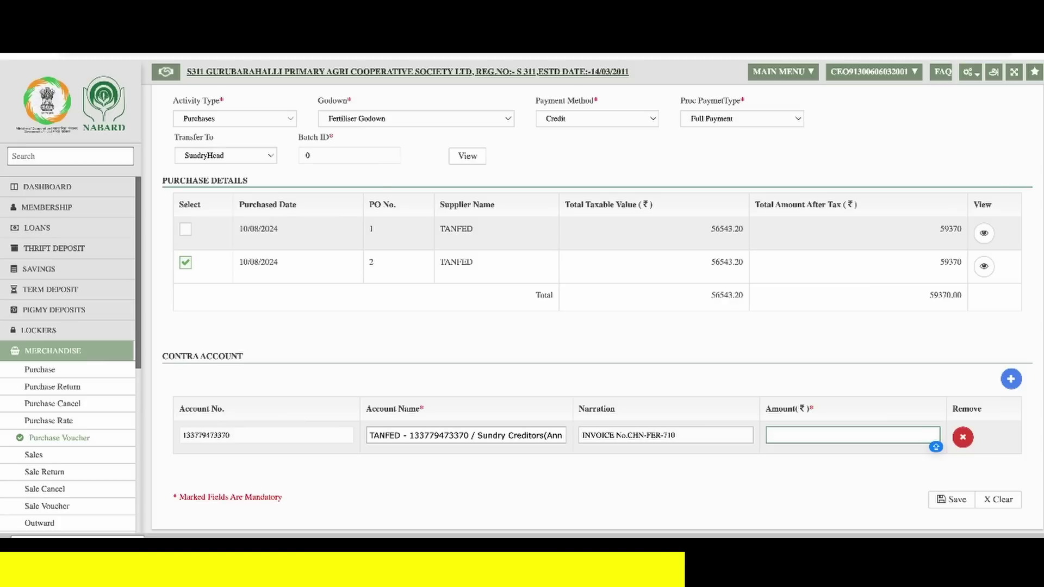
{"action": "type", "text": "59370"}
{"action": "left_click", "coordinate": [951, 499]}
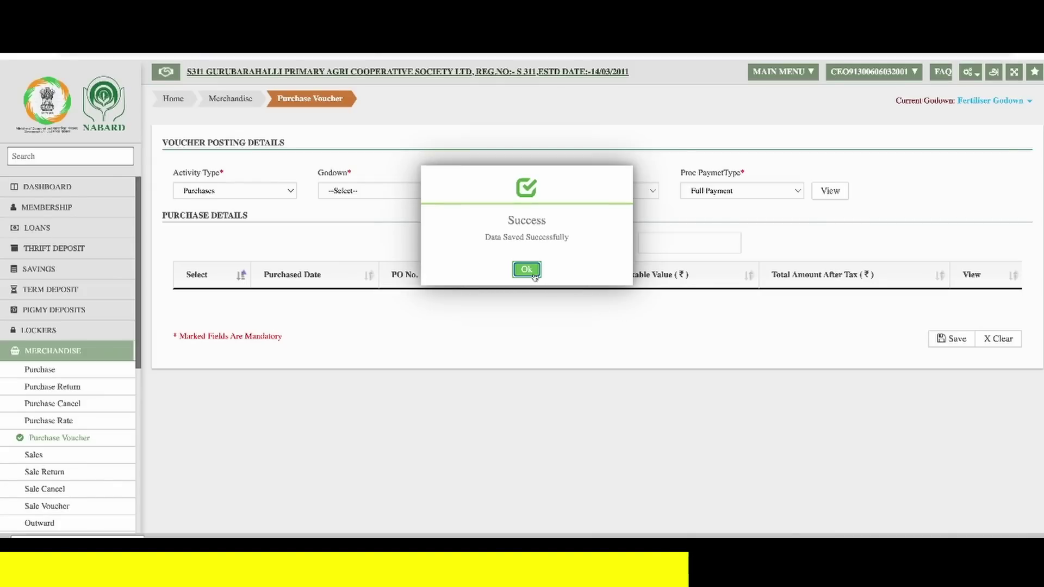
- Acknowledge the save, close the Tasks popup, and open FAS from the sidebar
{"action": "left_click", "coordinate": [533, 274]}
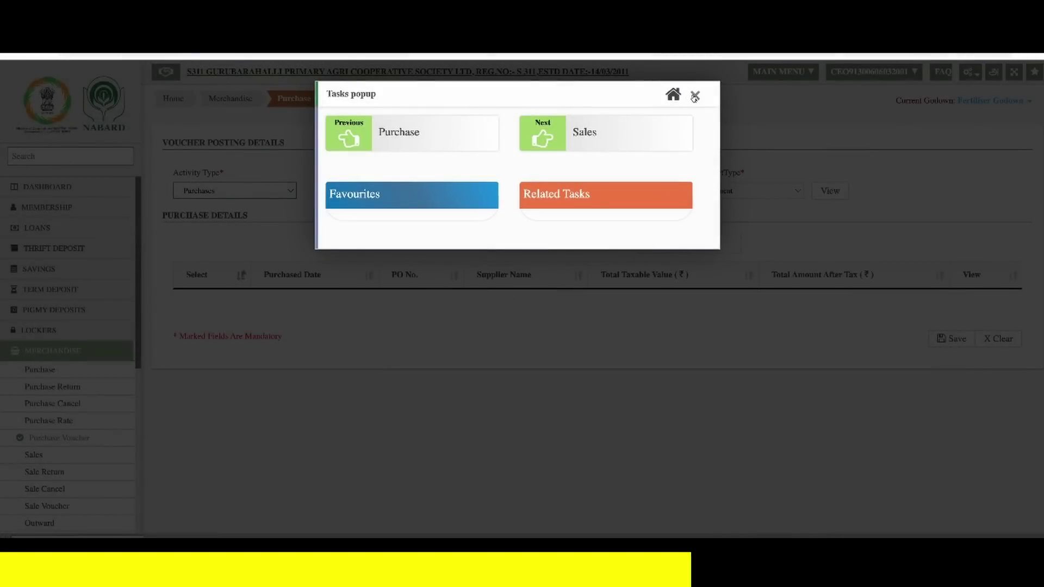
{"action": "left_click", "coordinate": [693, 97]}
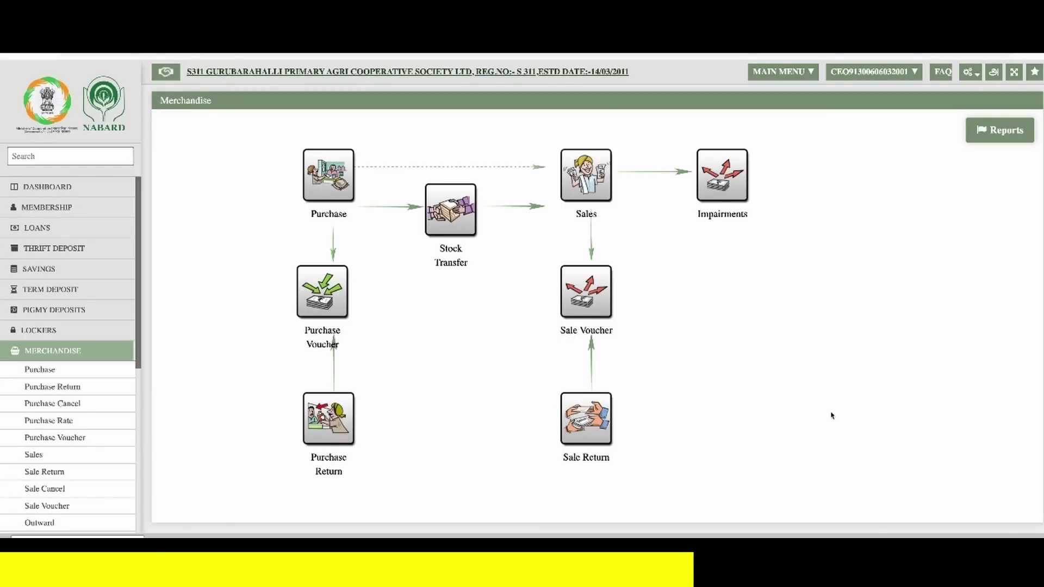
{"action": "left_click", "coordinate": [37, 410]}
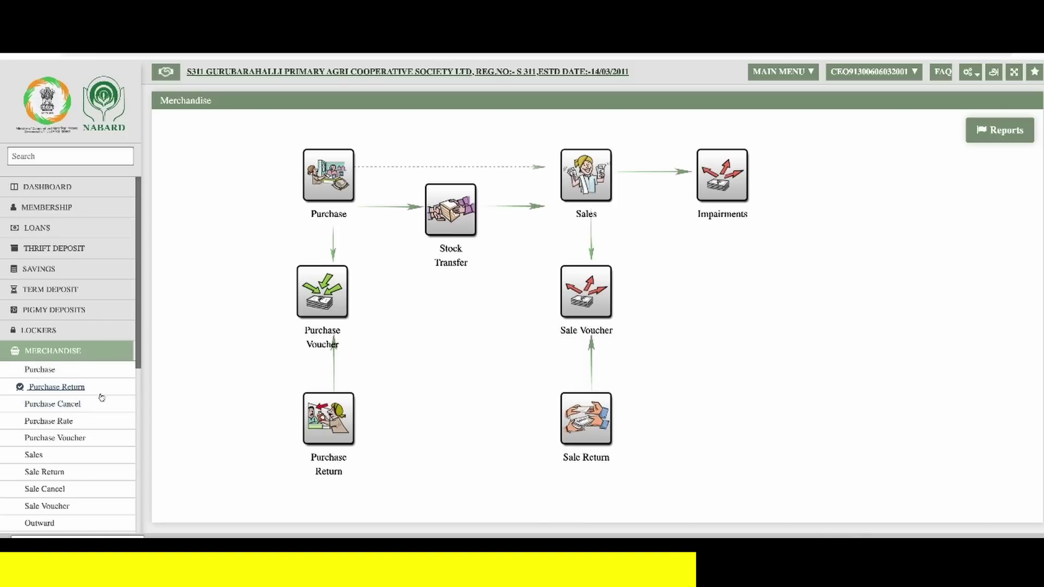
{"action": "scroll", "coordinate": [101, 398], "scroll_direction": "down", "scroll_amount": 5}
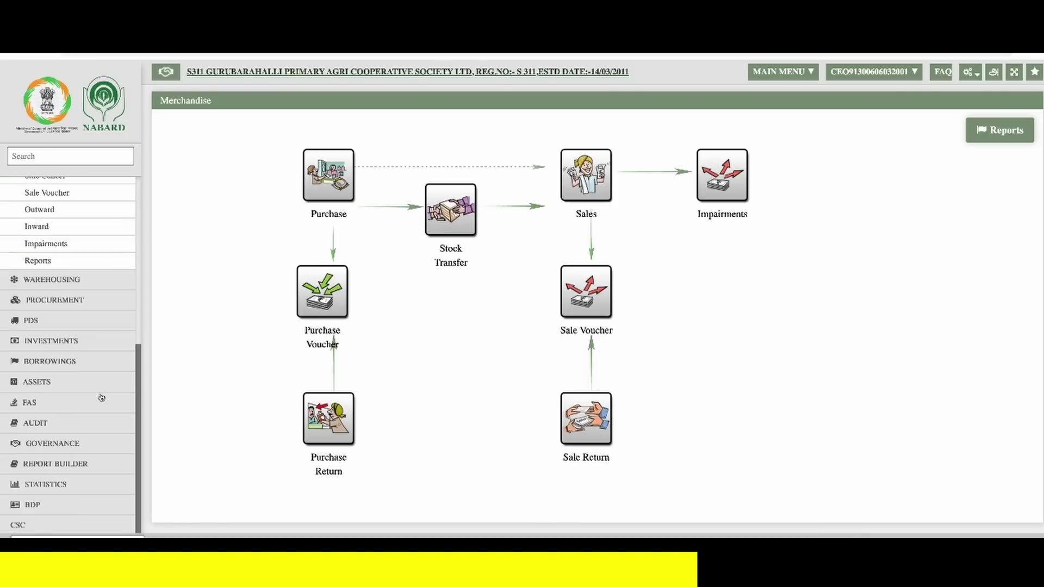
{"action": "left_click", "coordinate": [91, 404]}
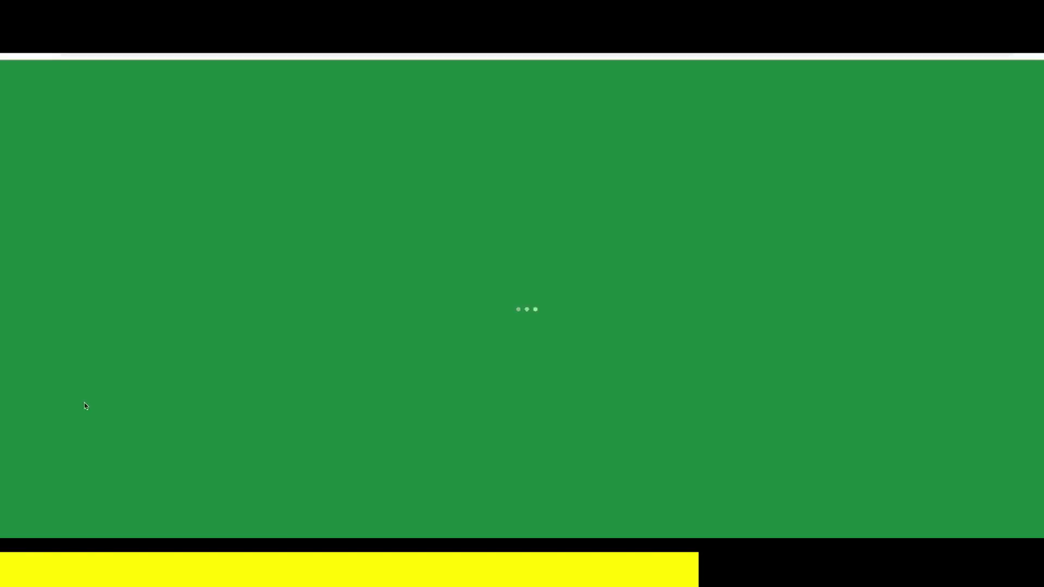
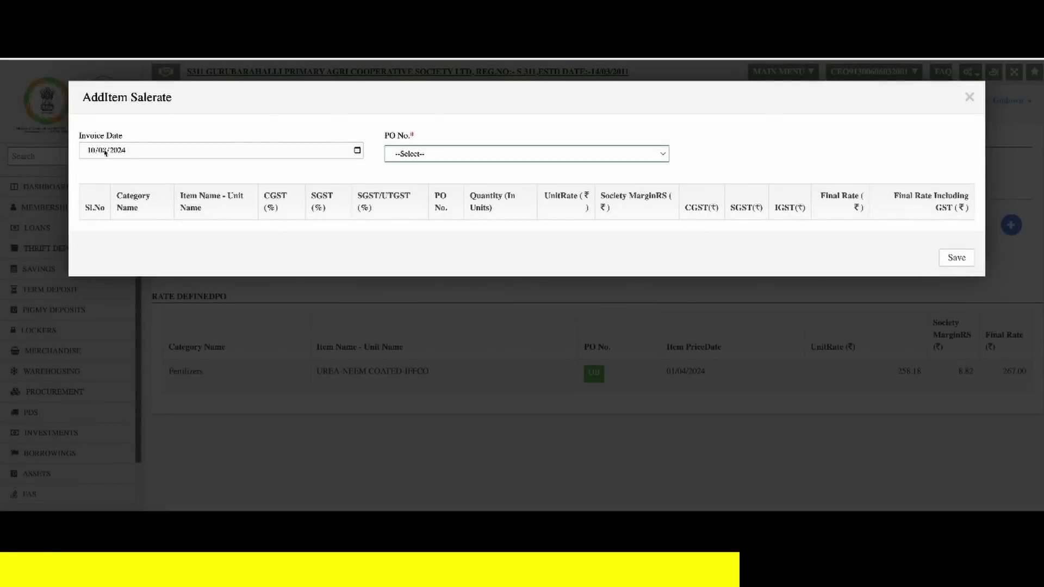
- For PO 2, set the UREA-NEEM COATED-IFFCO society margin to 8.45 (final rate 254.29) and save
{"action": "left_click", "coordinate": [410, 154]}
{"action": "left_click", "coordinate": [420, 167]}
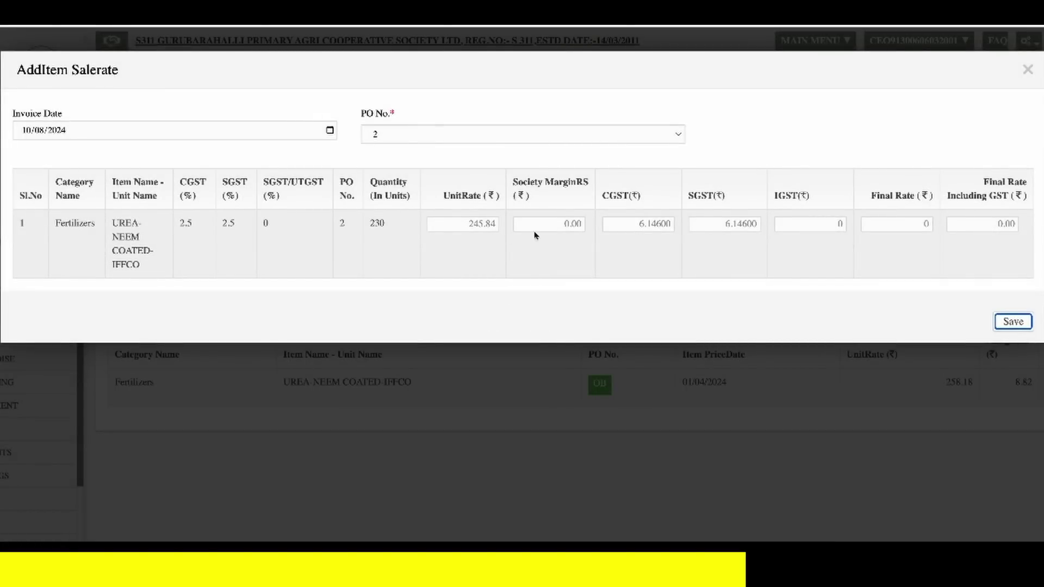
{"action": "left_click", "coordinate": [550, 225]}
{"action": "type", "text": "8.45"}
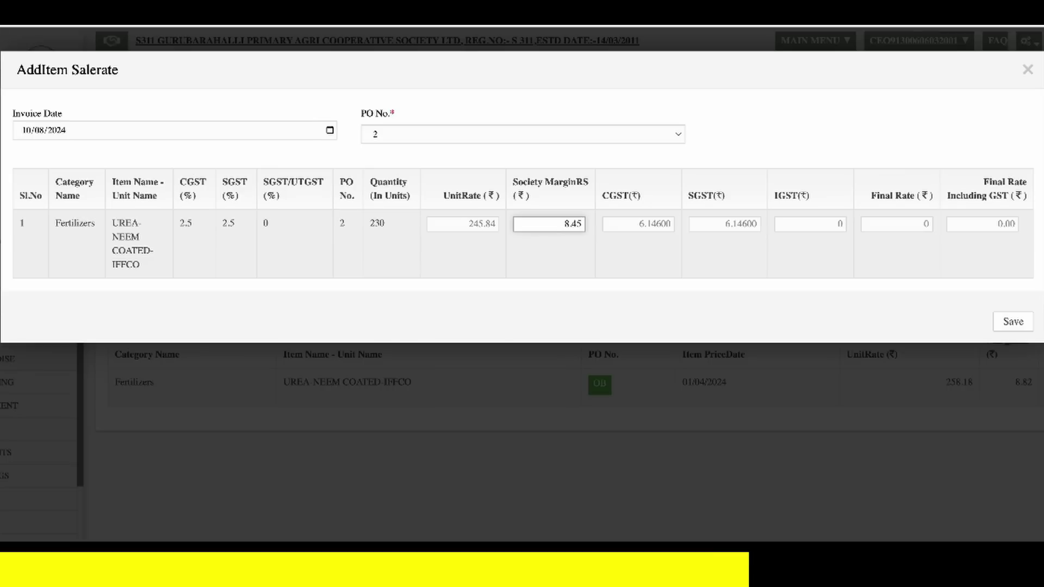
{"action": "key", "text": "Tab"}
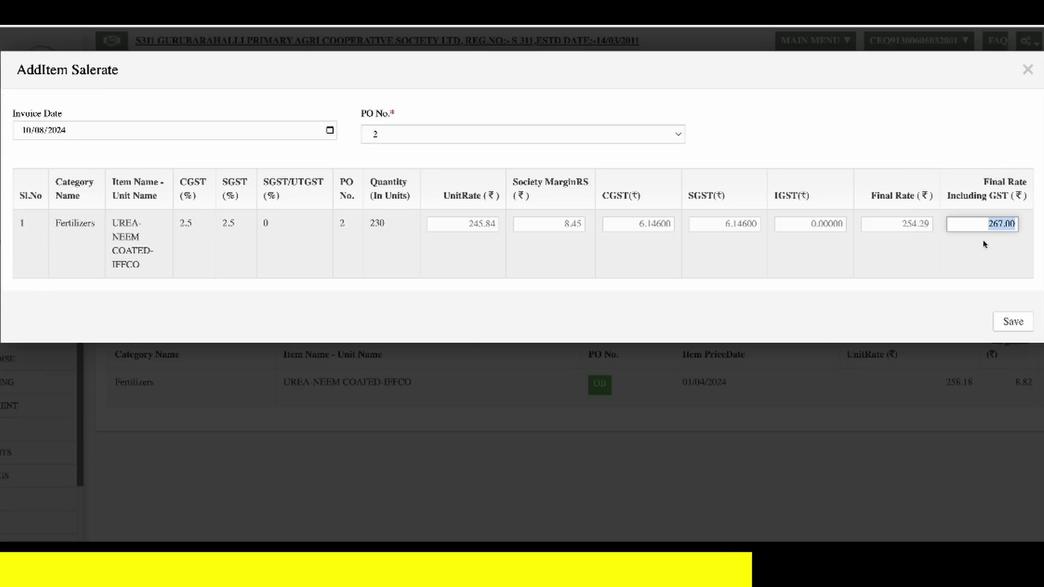
{"action": "left_click", "coordinate": [1013, 323]}
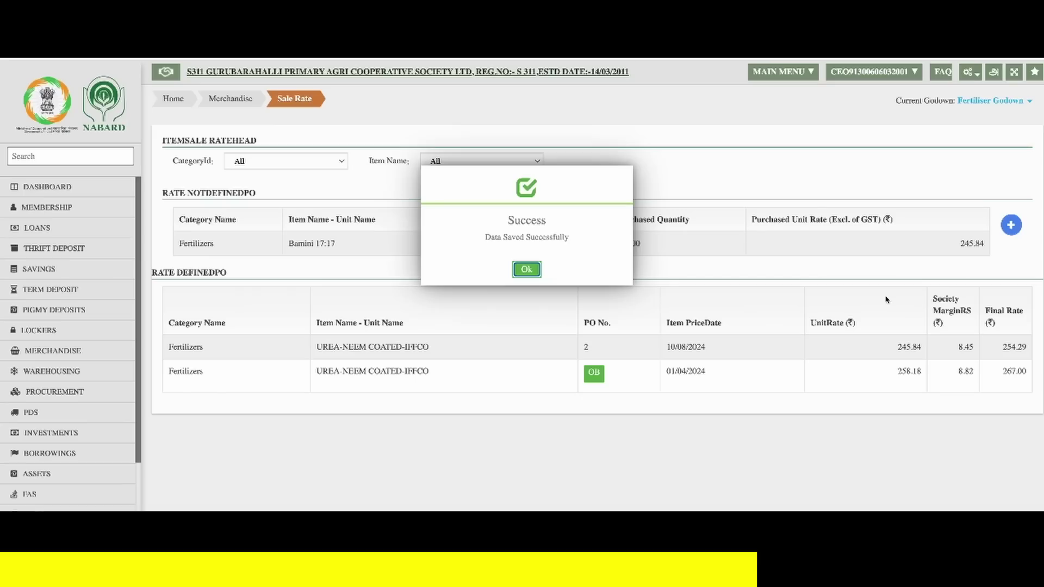
- Acknowledge the saved sale rate and close the Tasks popup
{"action": "left_click", "coordinate": [522, 270]}
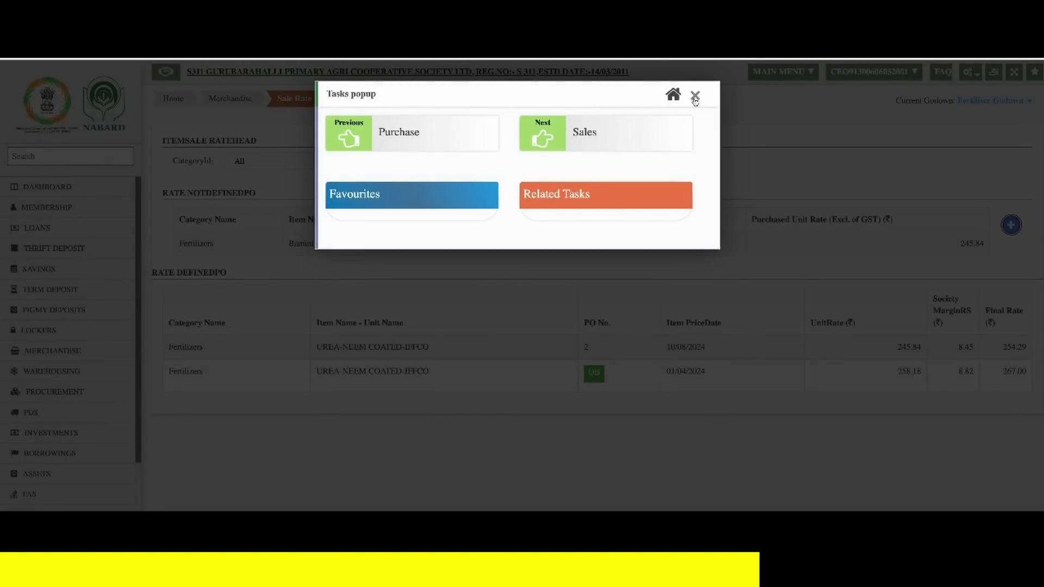
{"action": "left_click", "coordinate": [695, 78]}
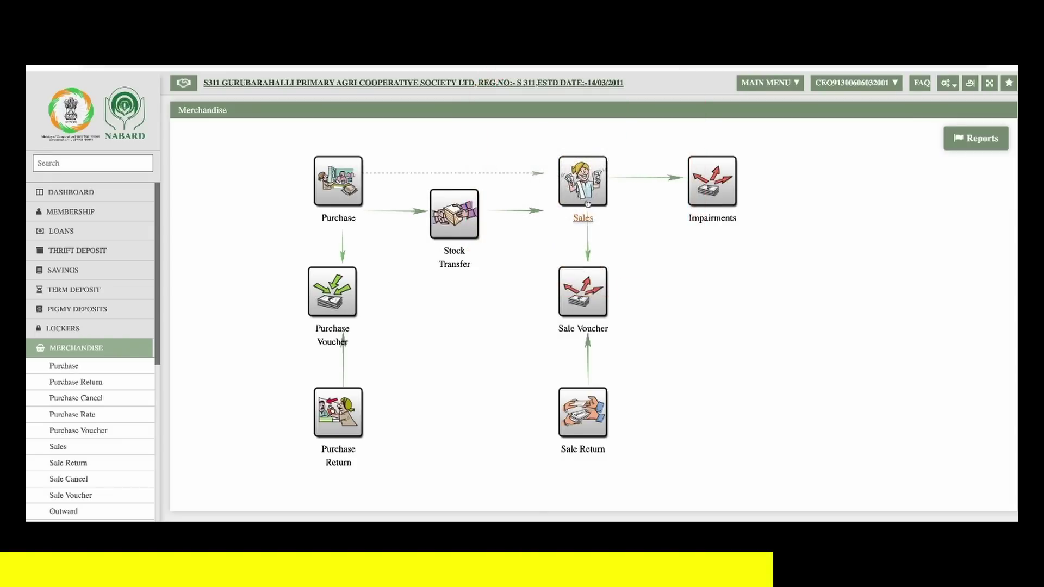
- Start a member sale, looking up the member by admission number, in the Fertilizers category
{"action": "left_click", "coordinate": [588, 204]}
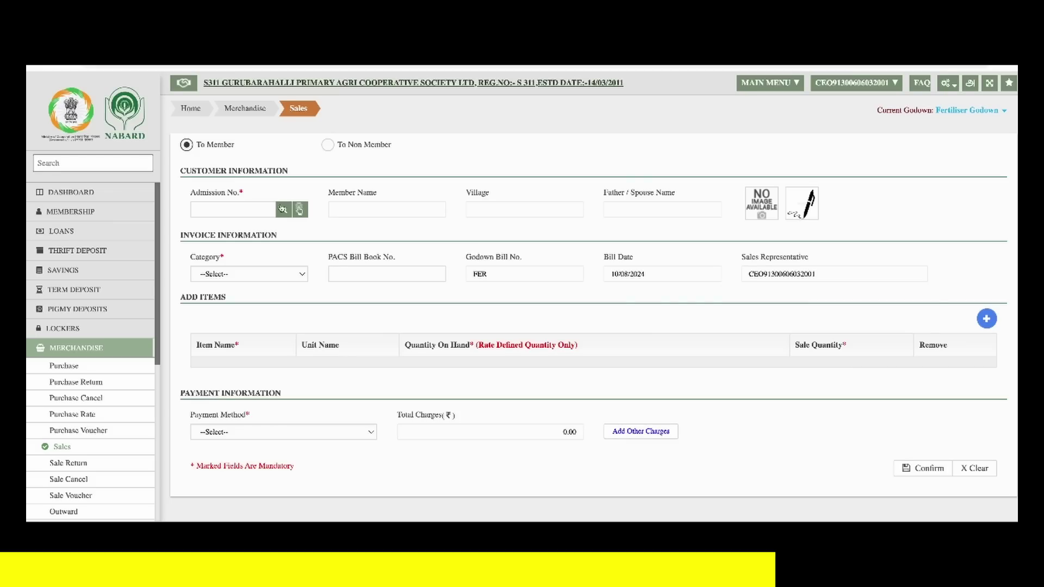
{"action": "left_click", "coordinate": [271, 209]}
{"action": "type", "text": "0100007"}
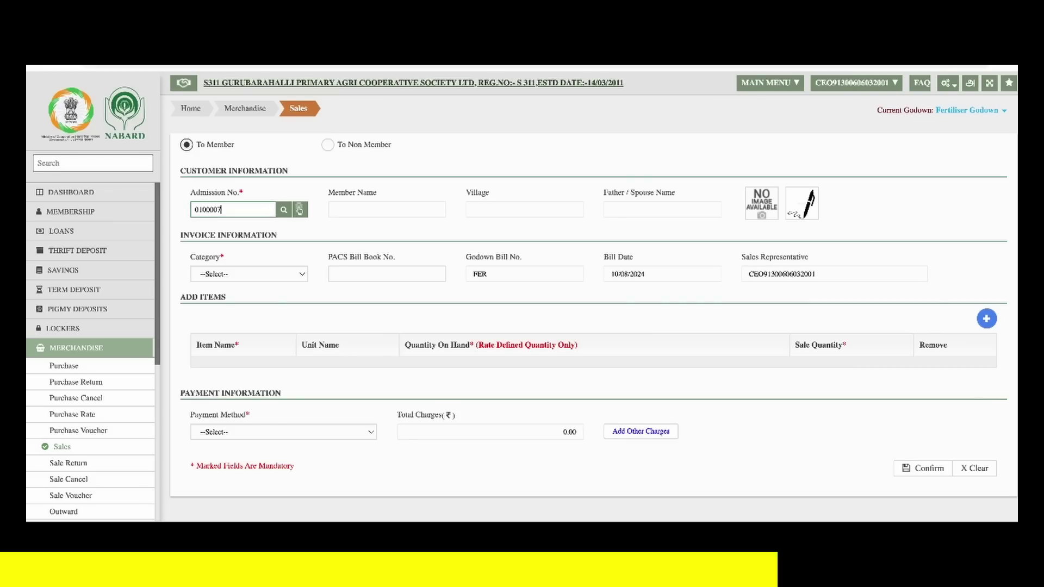
{"action": "key", "text": "Return"}
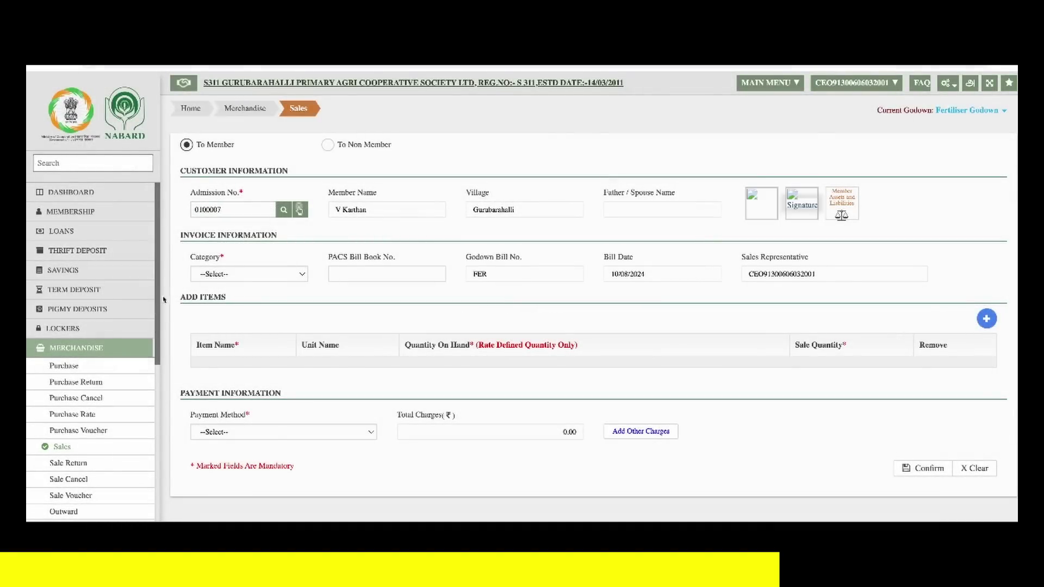
{"action": "left_click", "coordinate": [235, 275]}
{"action": "left_click", "coordinate": [241, 288]}
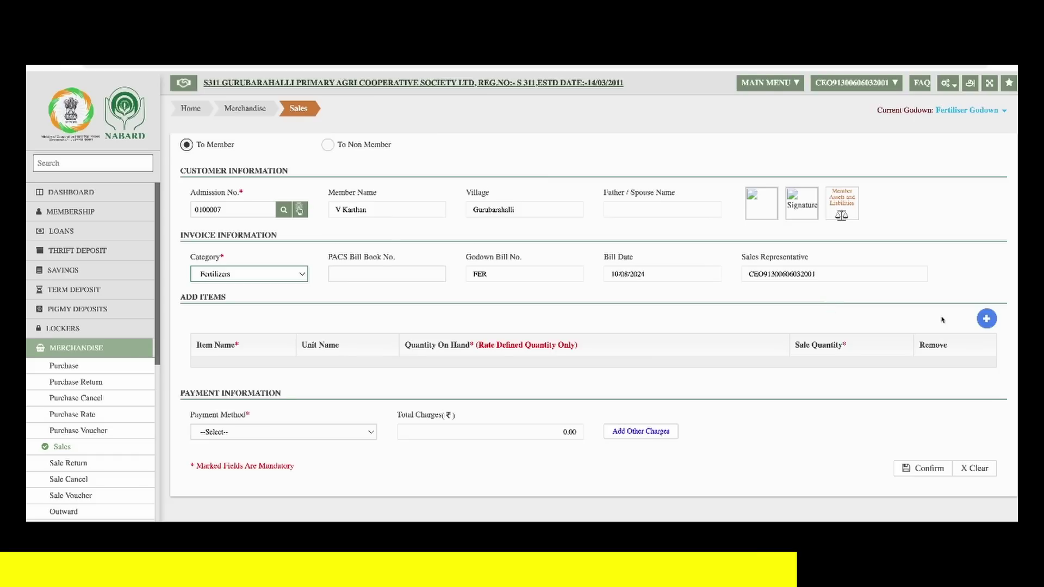
- Add UREA-NEEM COATED-IFFCO to the sale with quantity 15
{"action": "left_click", "coordinate": [986, 318]}
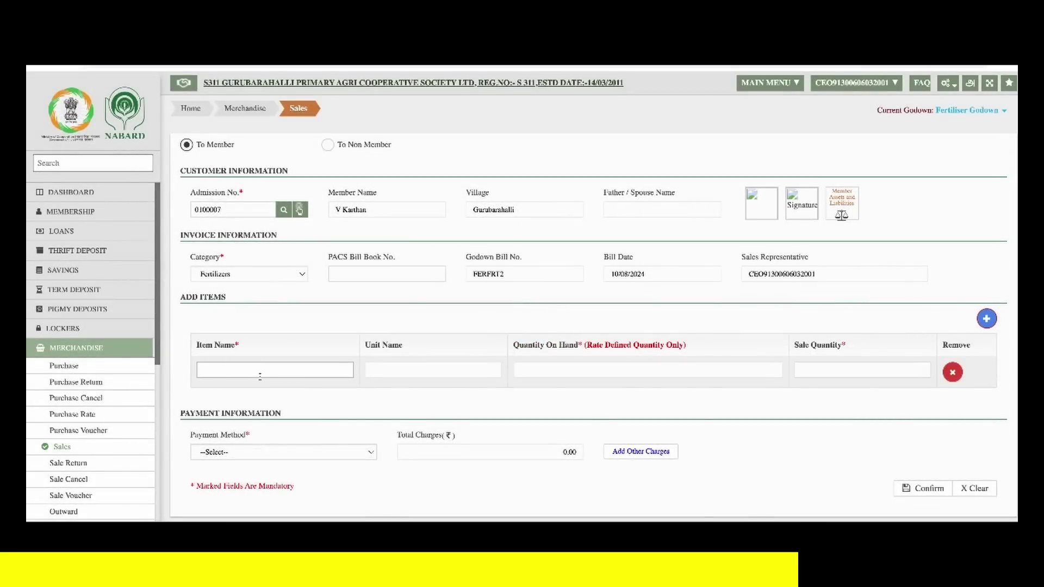
{"action": "left_click", "coordinate": [265, 372]}
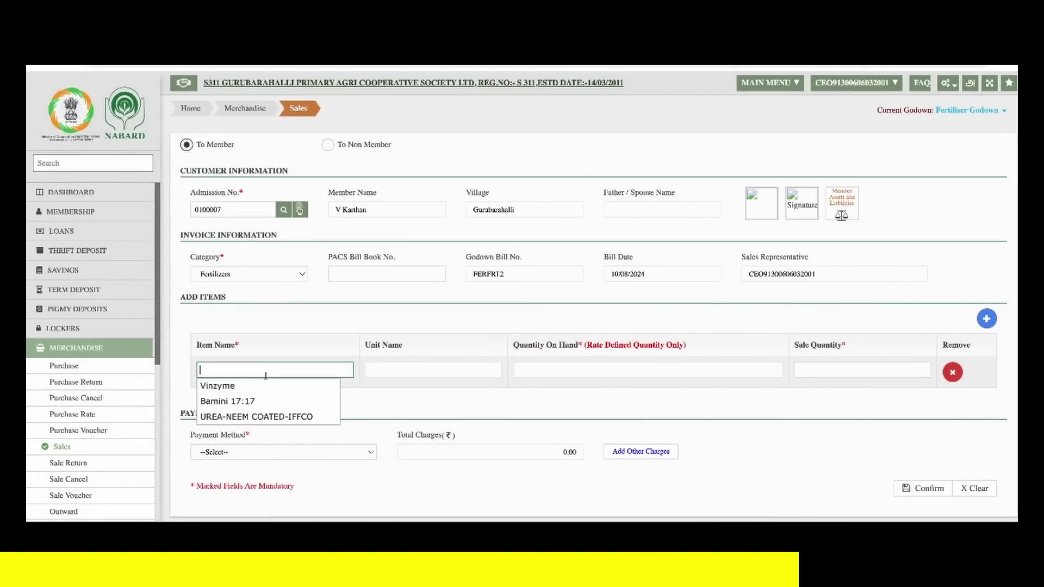
{"action": "left_click", "coordinate": [282, 424]}
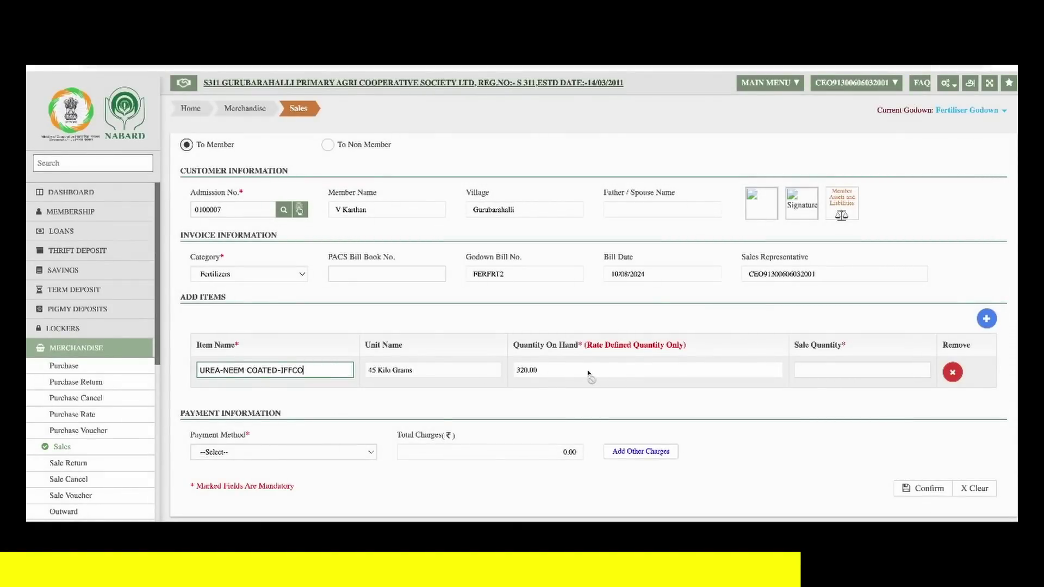
{"action": "left_click", "coordinate": [854, 369]}
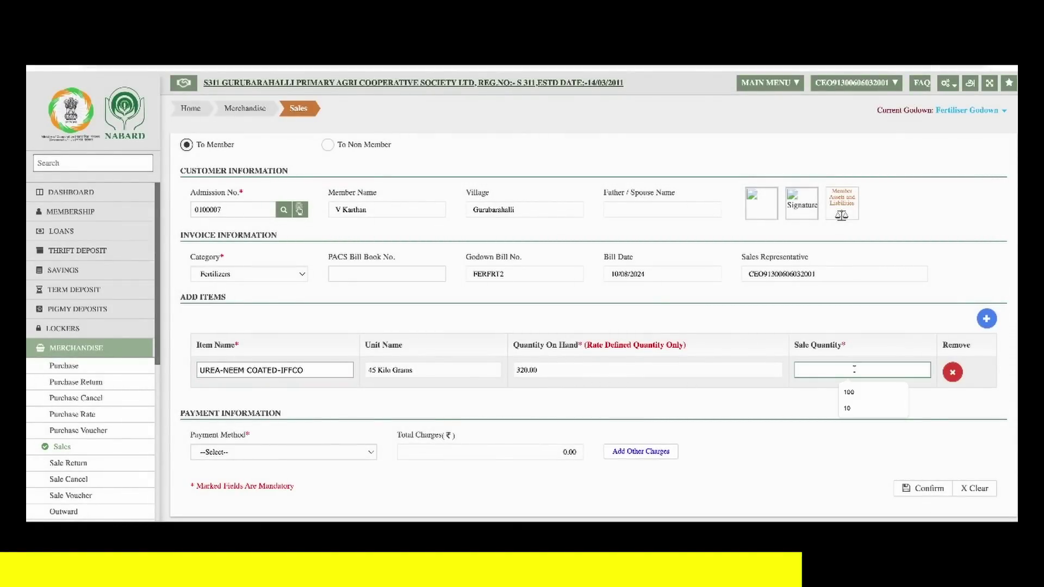
{"action": "type", "text": "15"}
{"action": "key", "text": "Tab"}
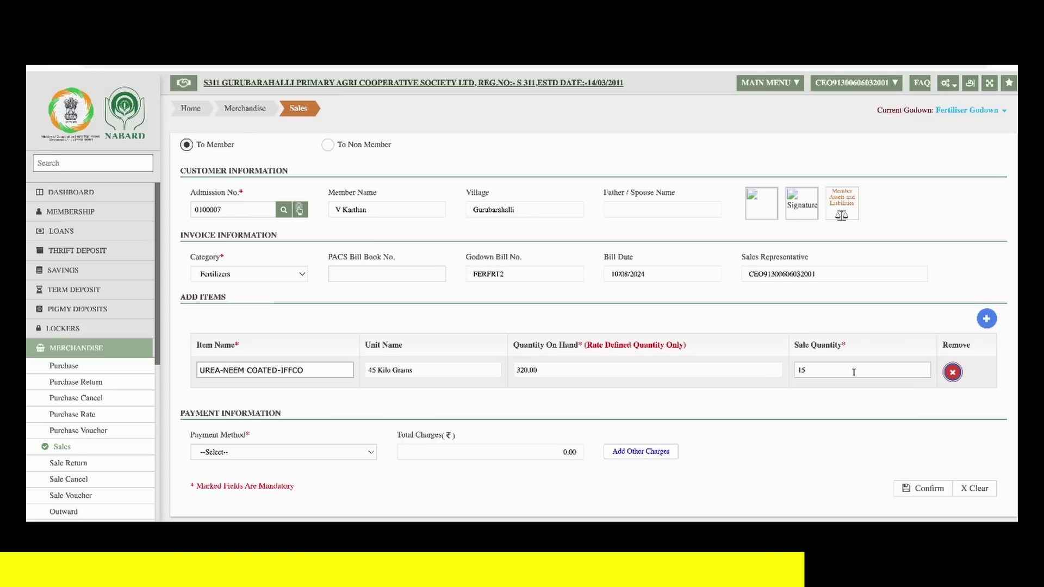
- Pay by Credit, charging the sale to the member's Normal KCC account under Loans
{"action": "left_click", "coordinate": [299, 456]}
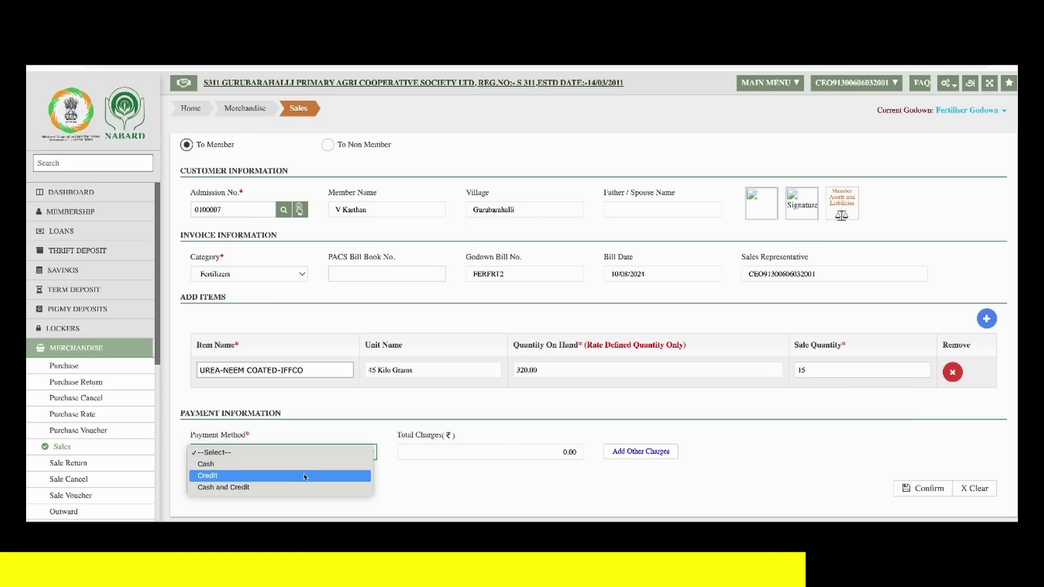
{"action": "left_click", "coordinate": [306, 474]}
{"action": "scroll", "coordinate": [767, 477], "scroll_direction": "down", "scroll_amount": 1}
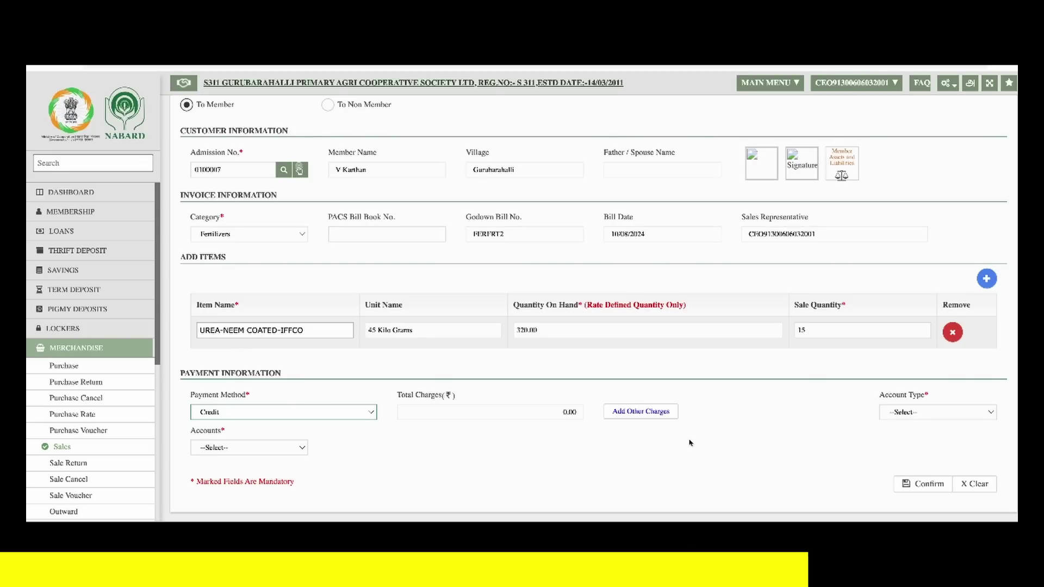
{"action": "left_click", "coordinate": [893, 417]}
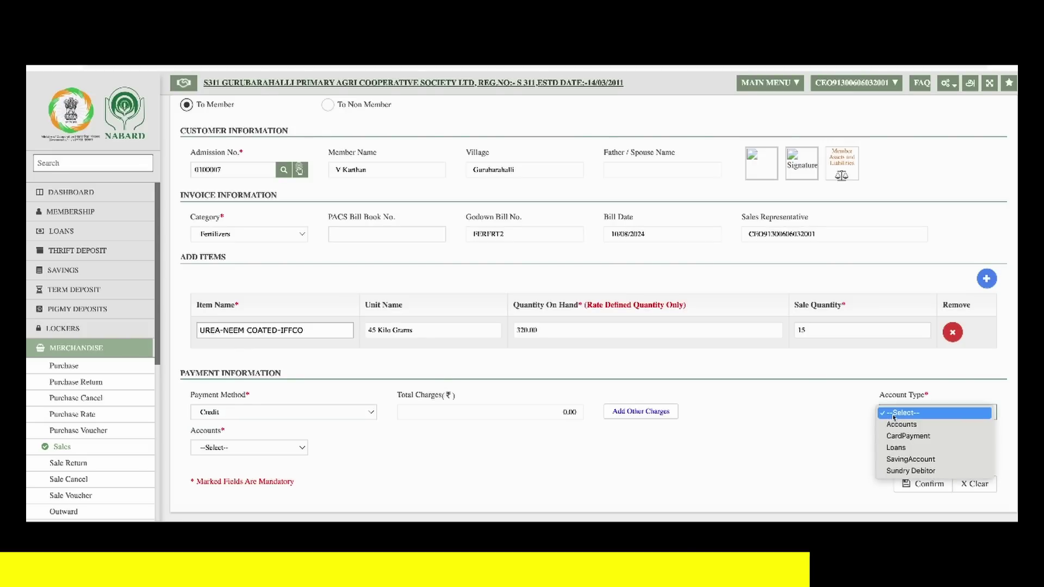
{"action": "left_click", "coordinate": [903, 449]}
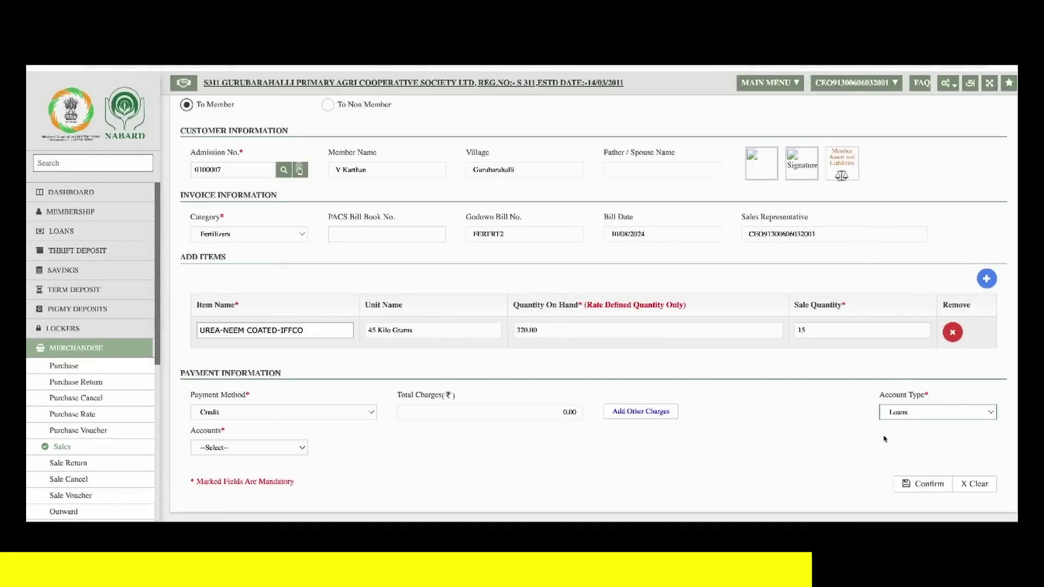
{"action": "left_click", "coordinate": [283, 450]}
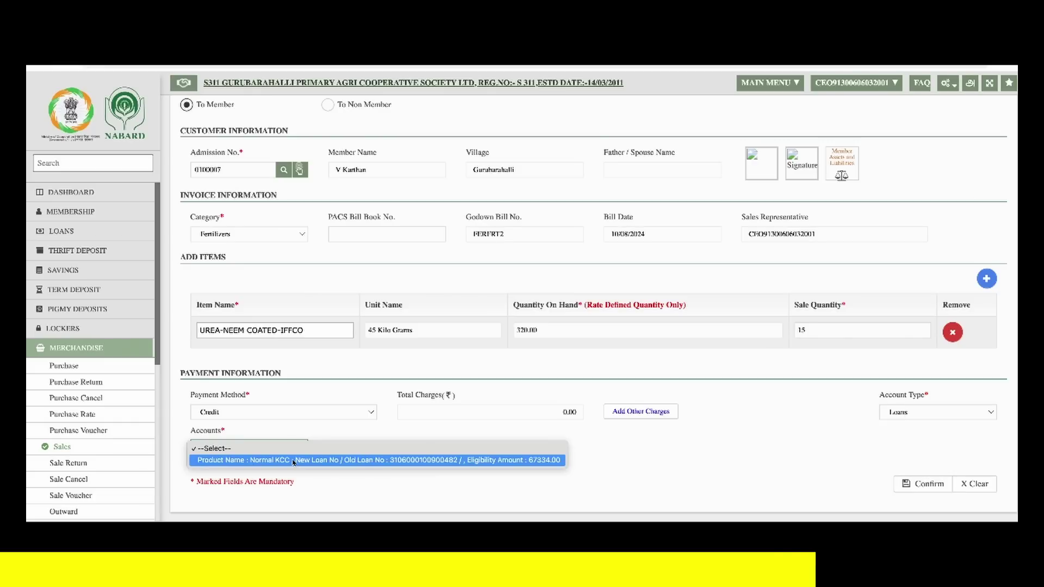
{"action": "left_click", "coordinate": [294, 462]}
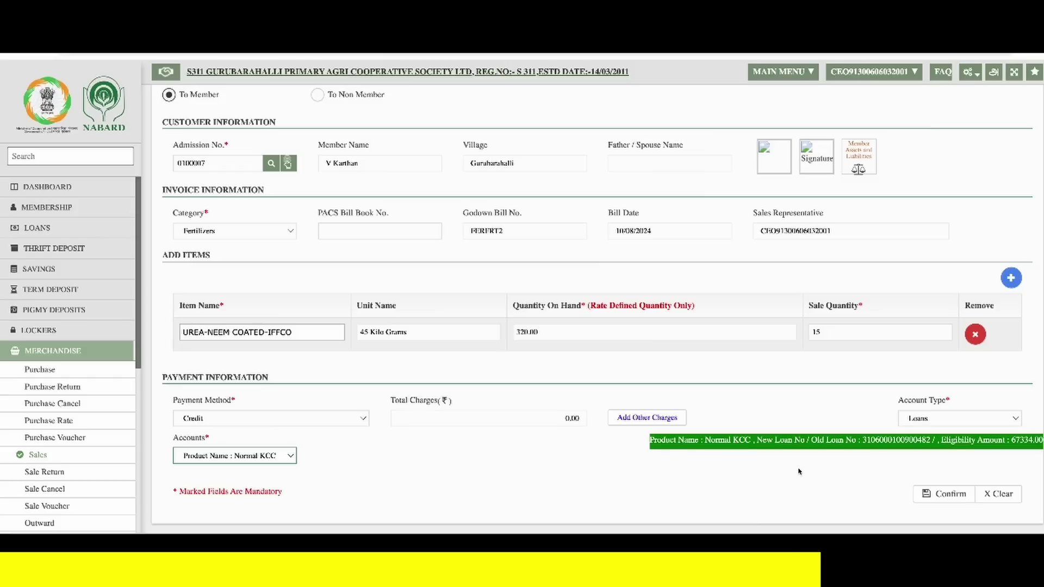
{"action": "left_click", "coordinate": [770, 482]}
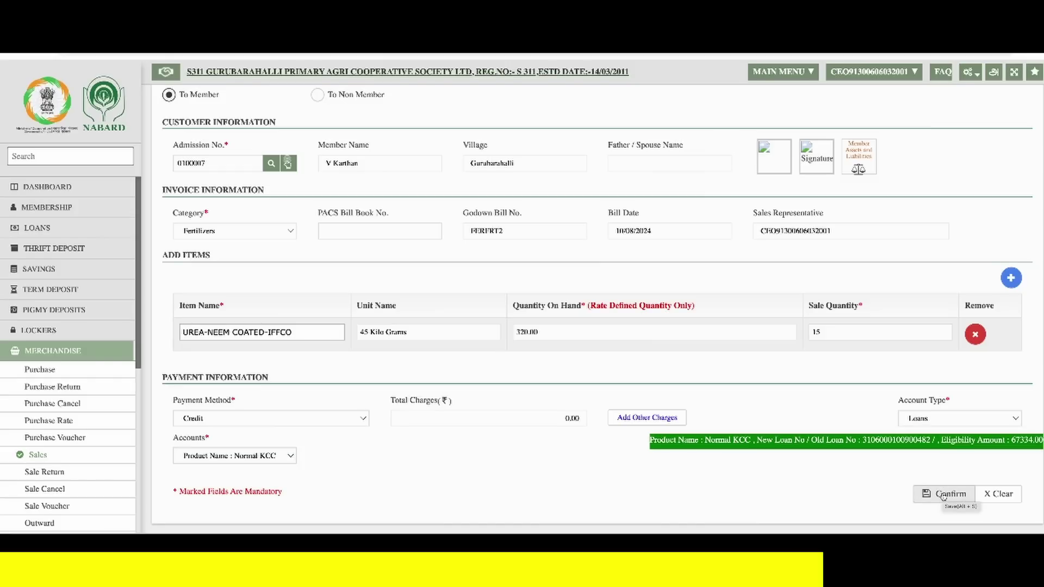
- Review and save the credit sale, then acknowledge the 3,998.00 bill confirmation
{"action": "left_click", "coordinate": [944, 495]}
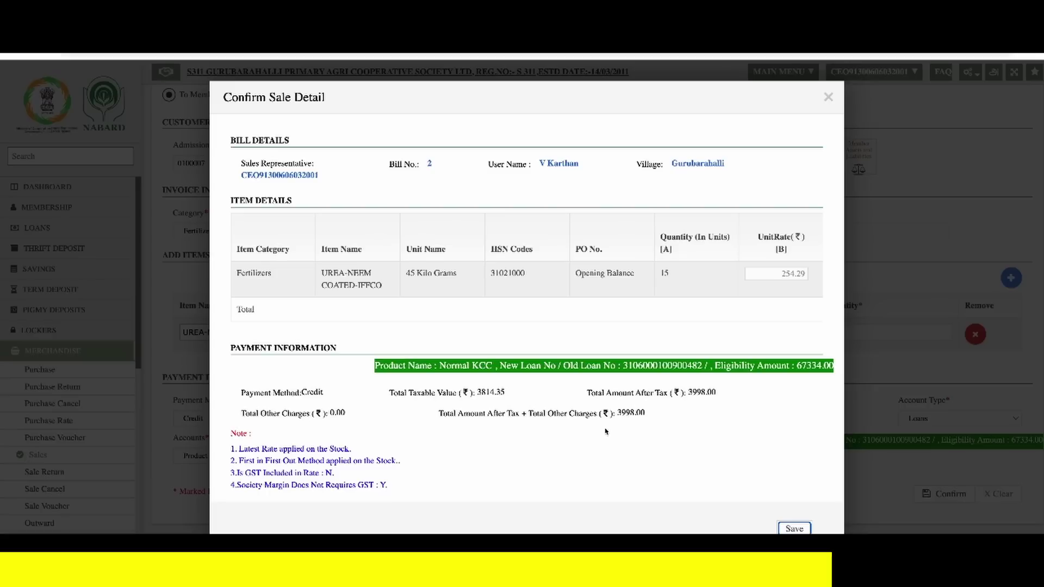
{"action": "left_click", "coordinate": [789, 529]}
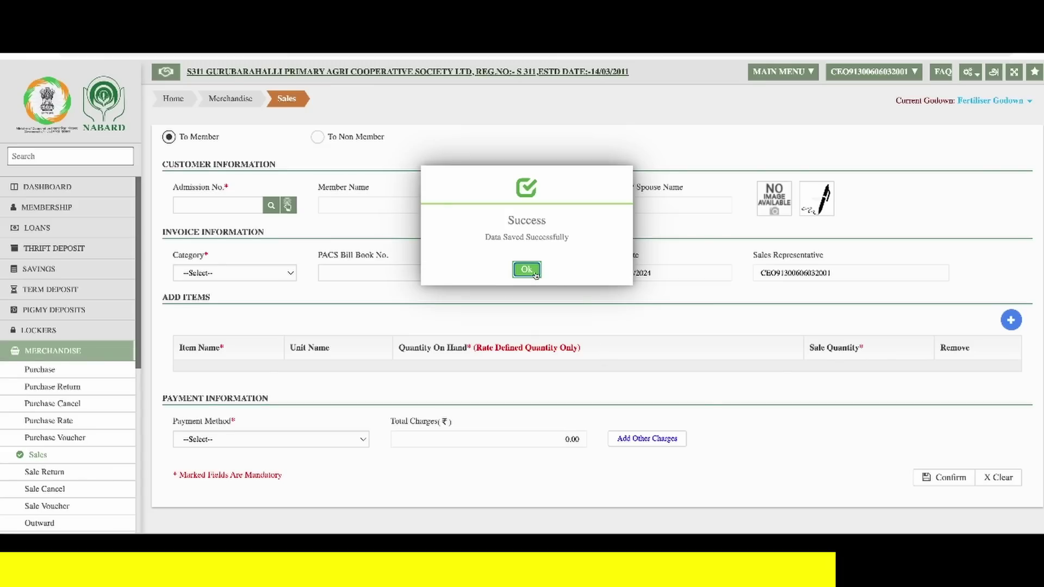
{"action": "left_click", "coordinate": [536, 275]}
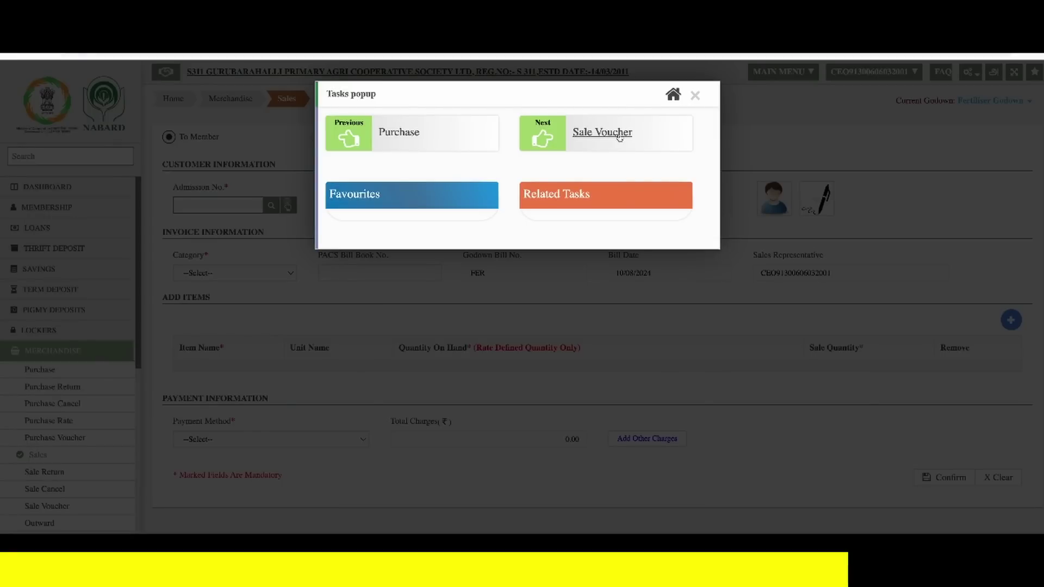
- List Credit sale bills from Fertiliser Godown under new batch 105000261, showing bill 2 at 3998.00
{"action": "left_click", "coordinate": [618, 137]}
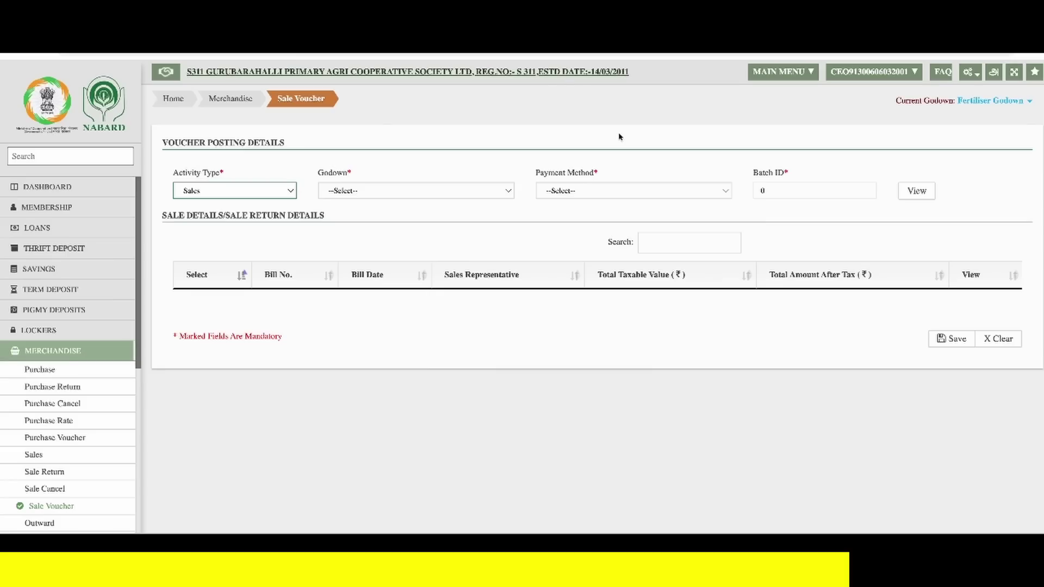
{"action": "left_click", "coordinate": [199, 192]}
{"action": "left_click", "coordinate": [306, 198]}
{"action": "left_click", "coordinate": [387, 193]}
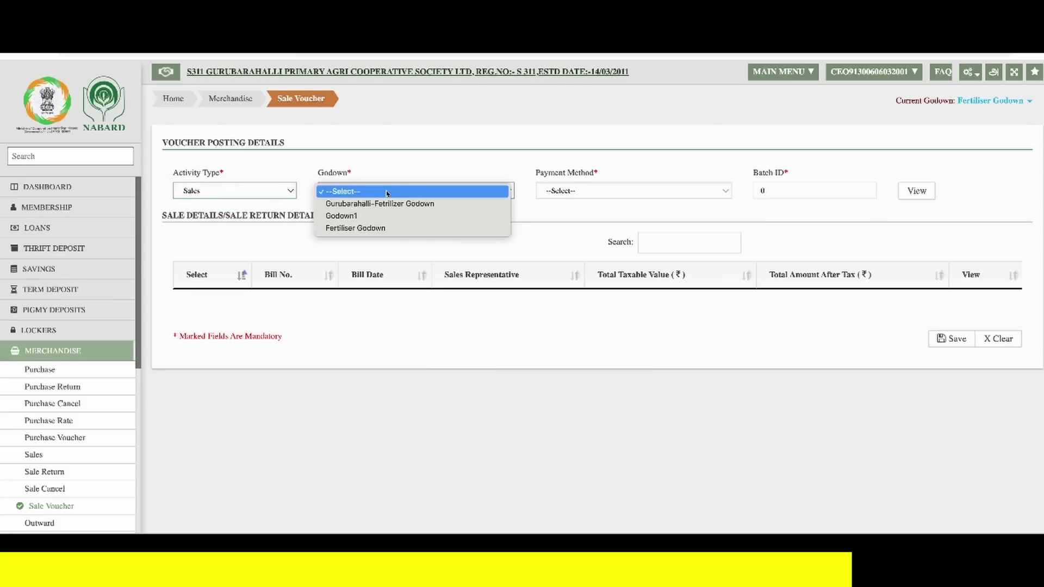
{"action": "left_click", "coordinate": [387, 229]}
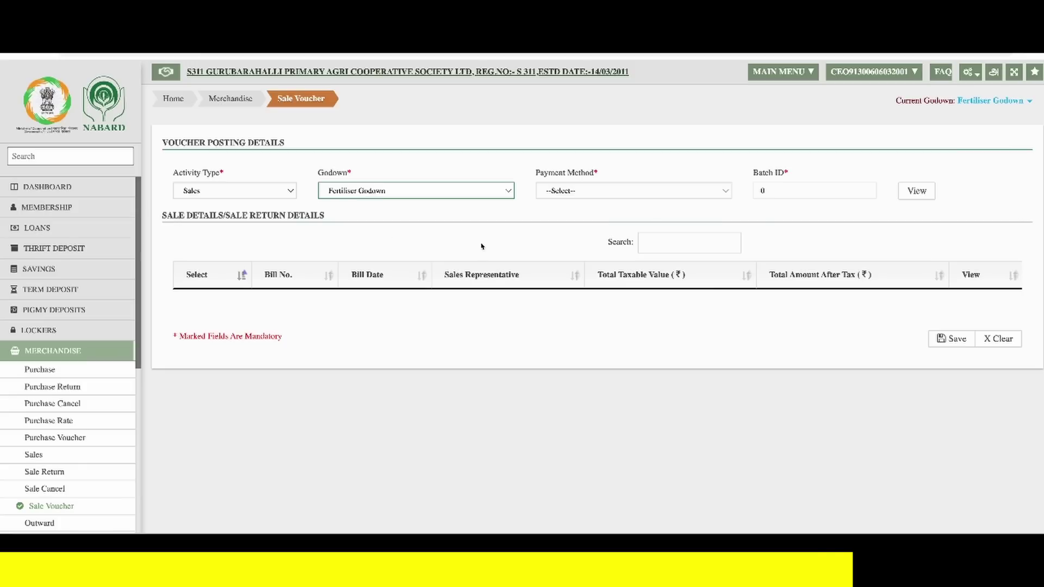
{"action": "left_click", "coordinate": [609, 195]}
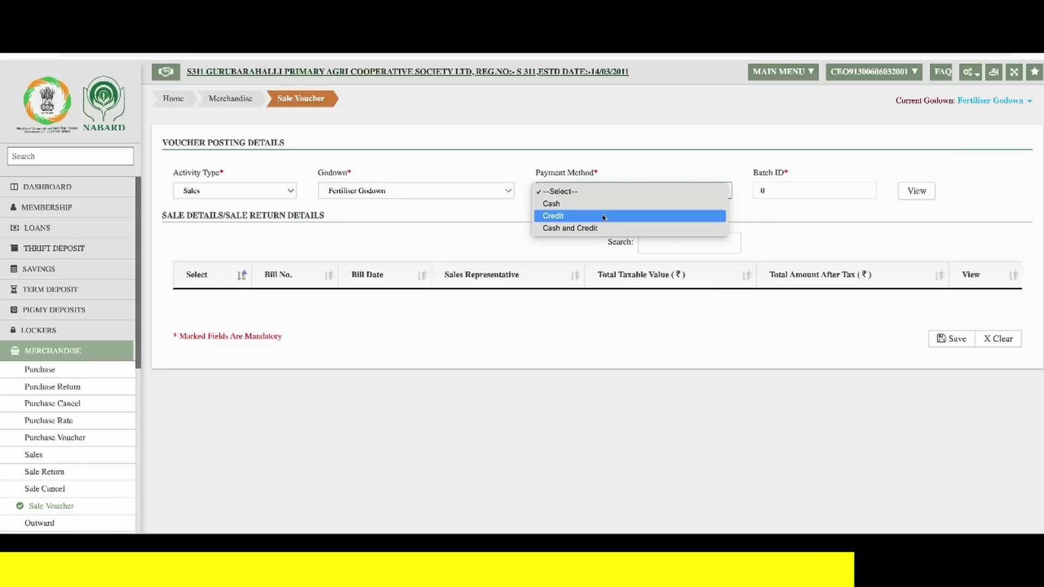
{"action": "left_click", "coordinate": [603, 217]}
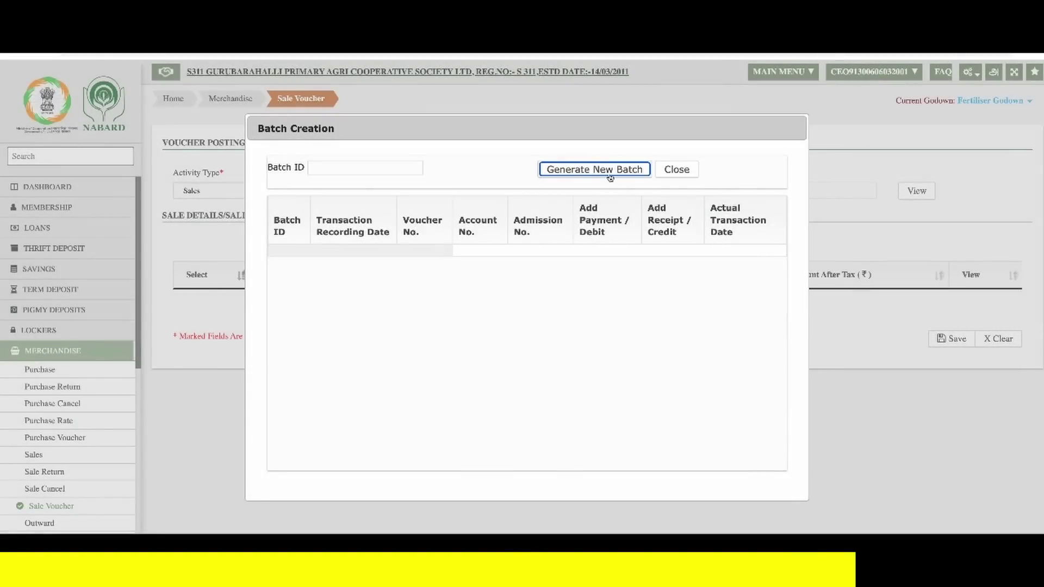
{"action": "left_click", "coordinate": [607, 173]}
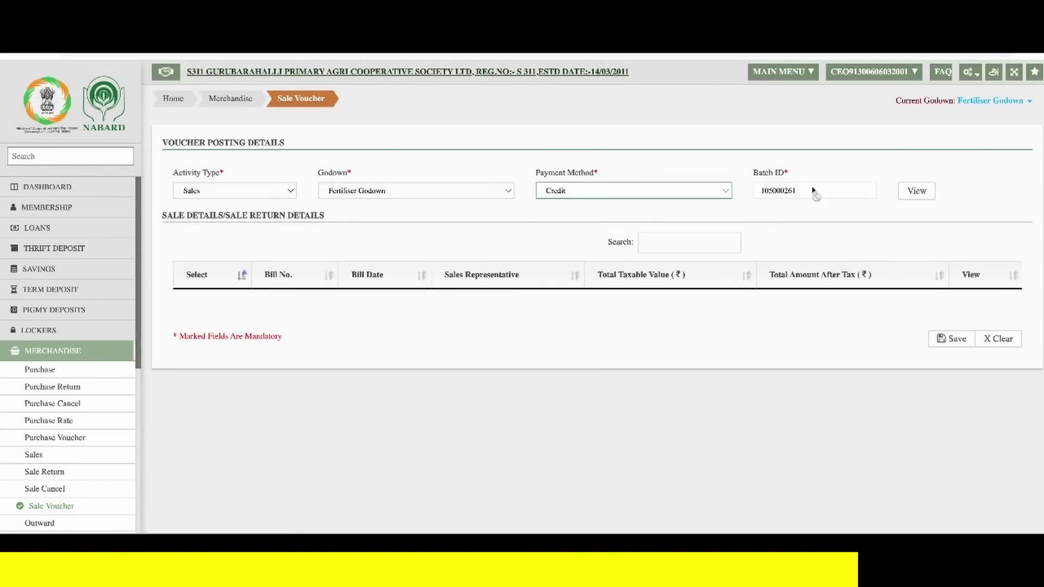
{"action": "left_click", "coordinate": [912, 192]}
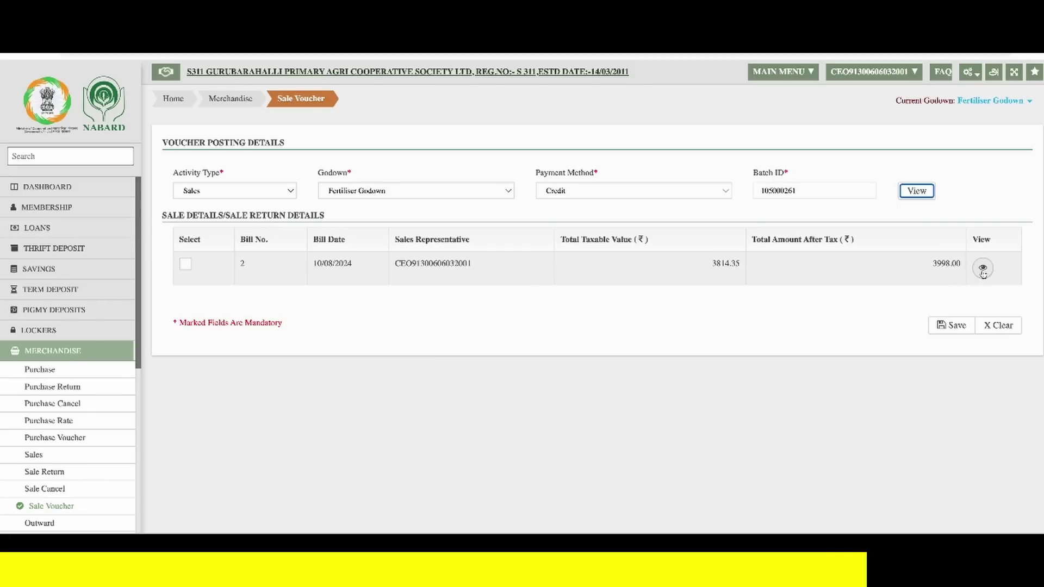
- Check bill 2's items, then select it, save its sale voucher and acknowledge the confirmation
{"action": "left_click", "coordinate": [982, 268]}
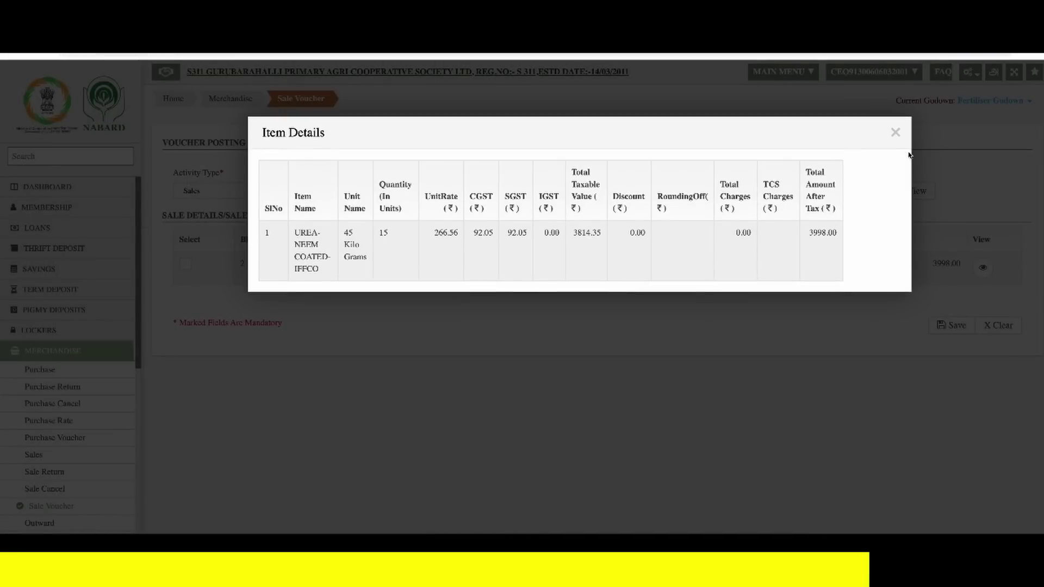
{"action": "left_click", "coordinate": [895, 133]}
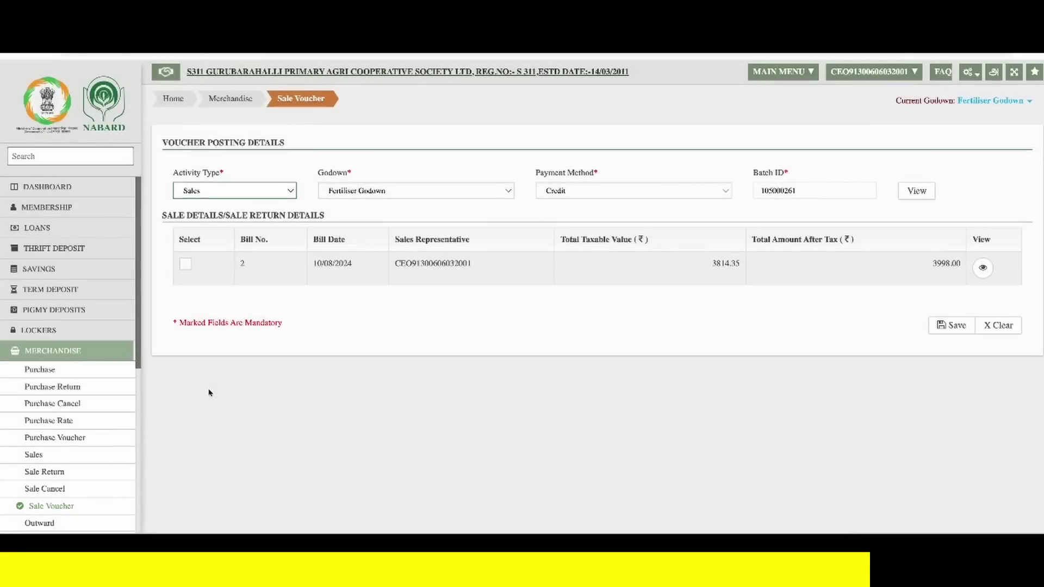
{"action": "left_click", "coordinate": [185, 265]}
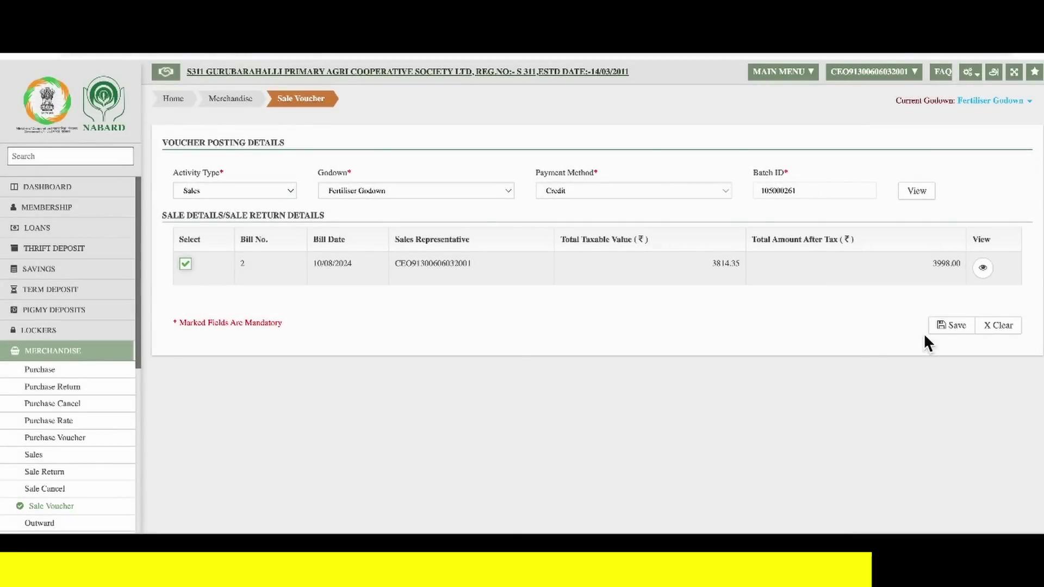
{"action": "left_click", "coordinate": [946, 326]}
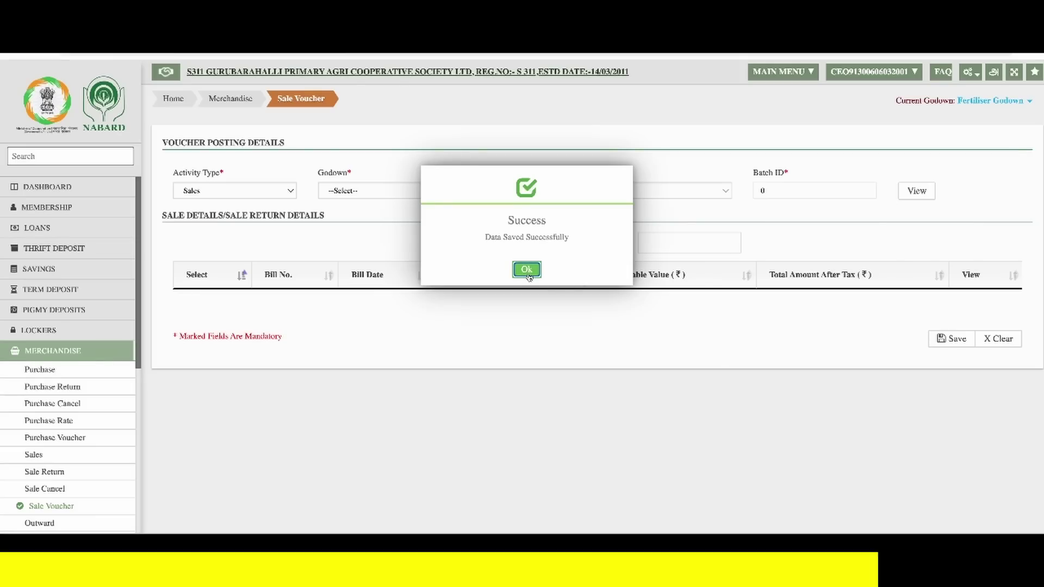
{"action": "left_click", "coordinate": [526, 269]}
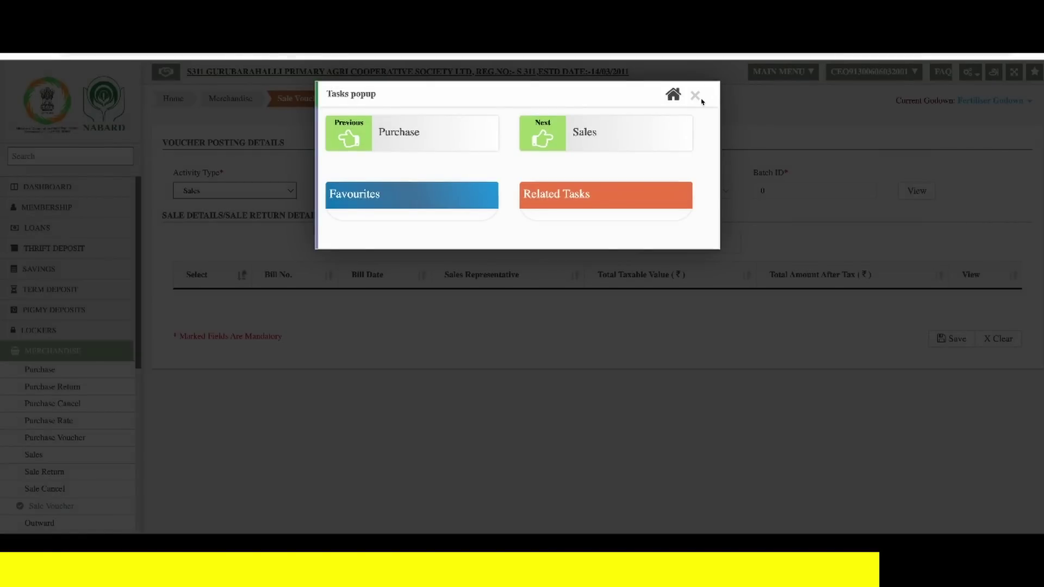
- Close the task suggestions and go to FAS Pass Voucher
{"action": "left_click", "coordinate": [695, 96]}
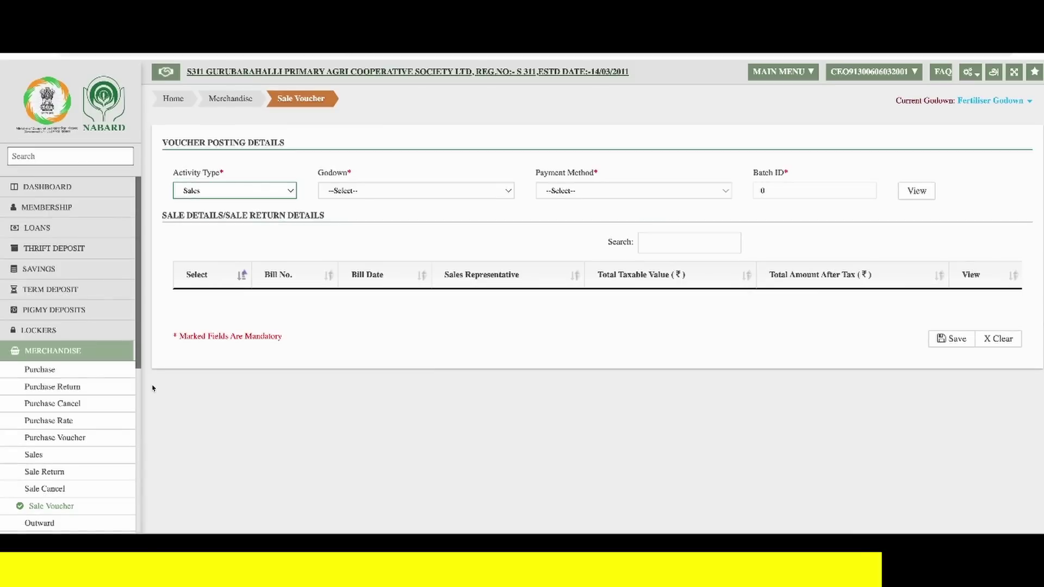
{"action": "left_click", "coordinate": [106, 355]}
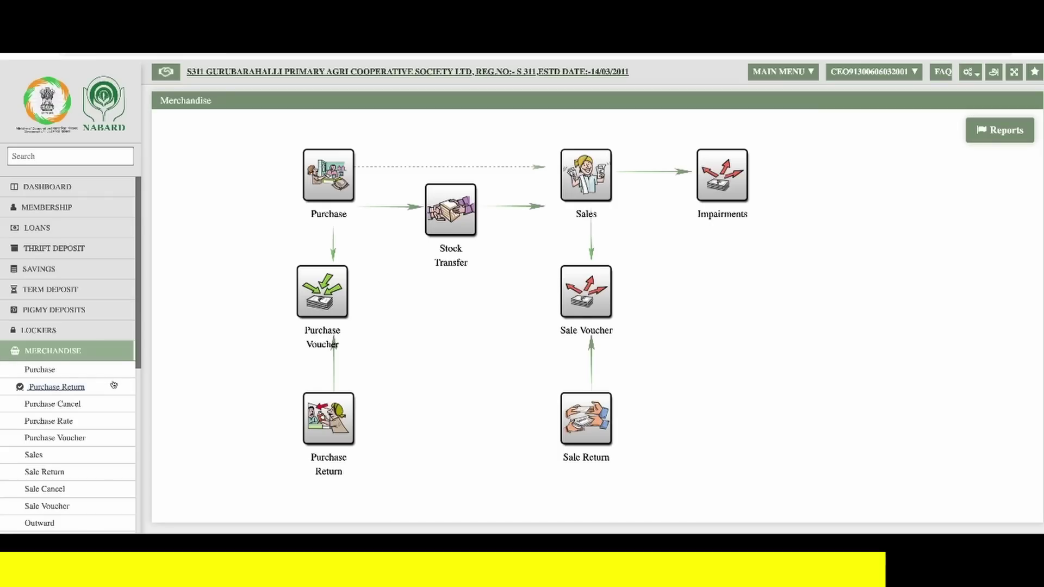
{"action": "scroll", "coordinate": [111, 386], "scroll_direction": "down", "scroll_amount": 5}
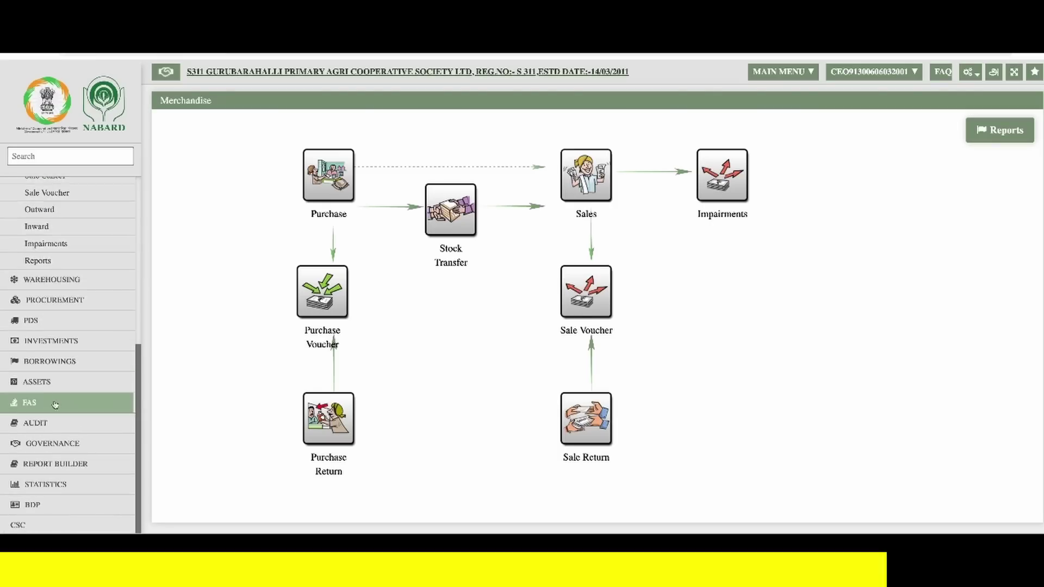
{"action": "left_click", "coordinate": [55, 404]}
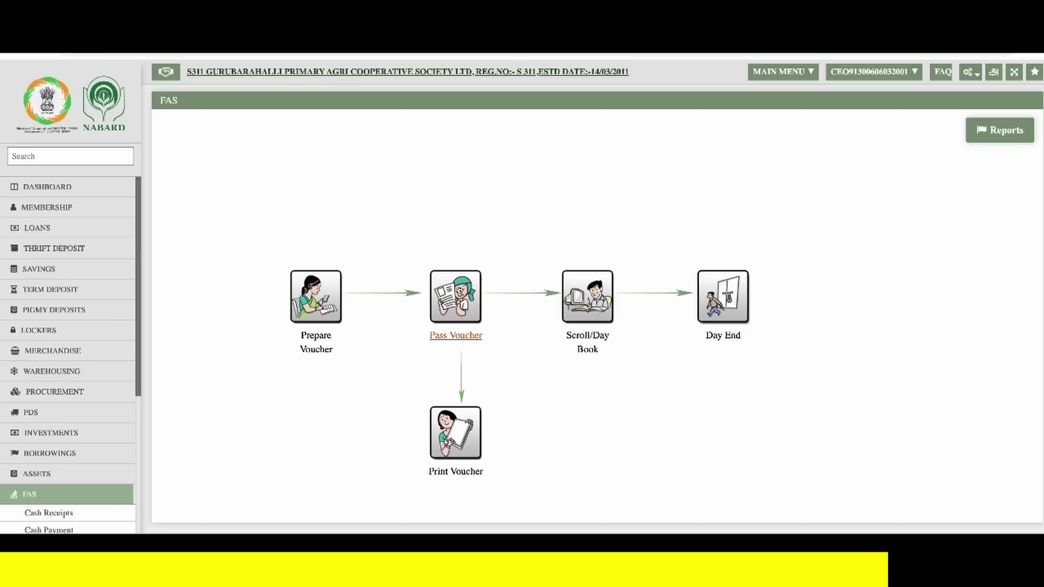
{"action": "left_click", "coordinate": [462, 290]}
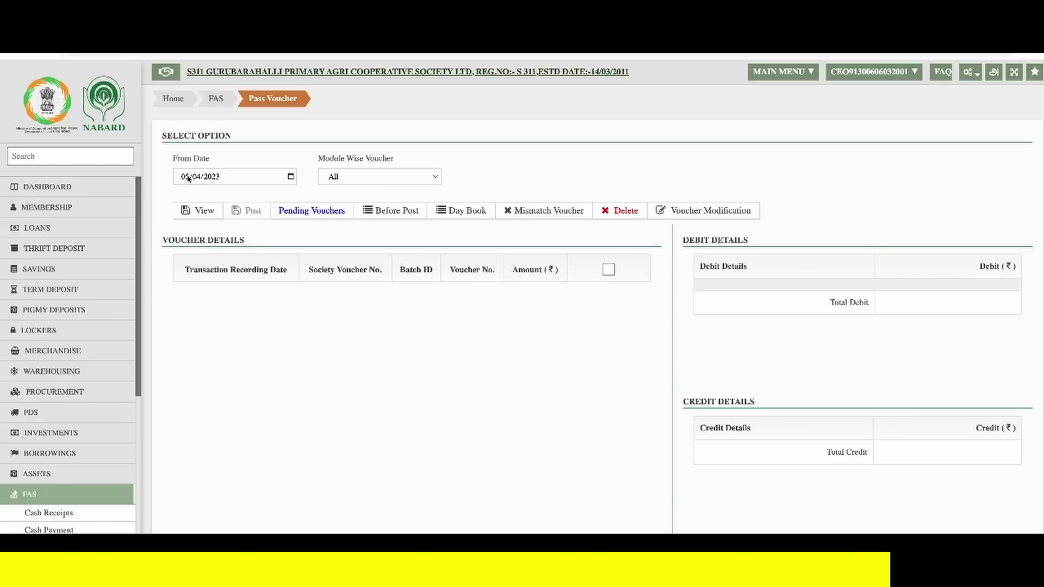
- List vouchers from 10/08/2024 and show voucher 3's debit and credit entries totalling 3998.45
{"action": "left_click", "coordinate": [185, 177]}
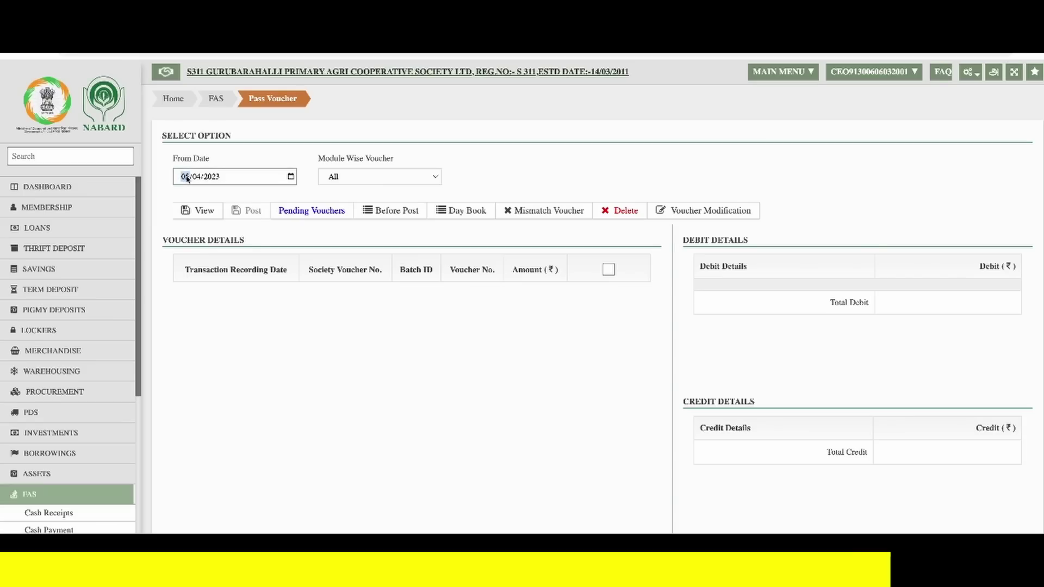
{"action": "type", "text": "10/08/"}
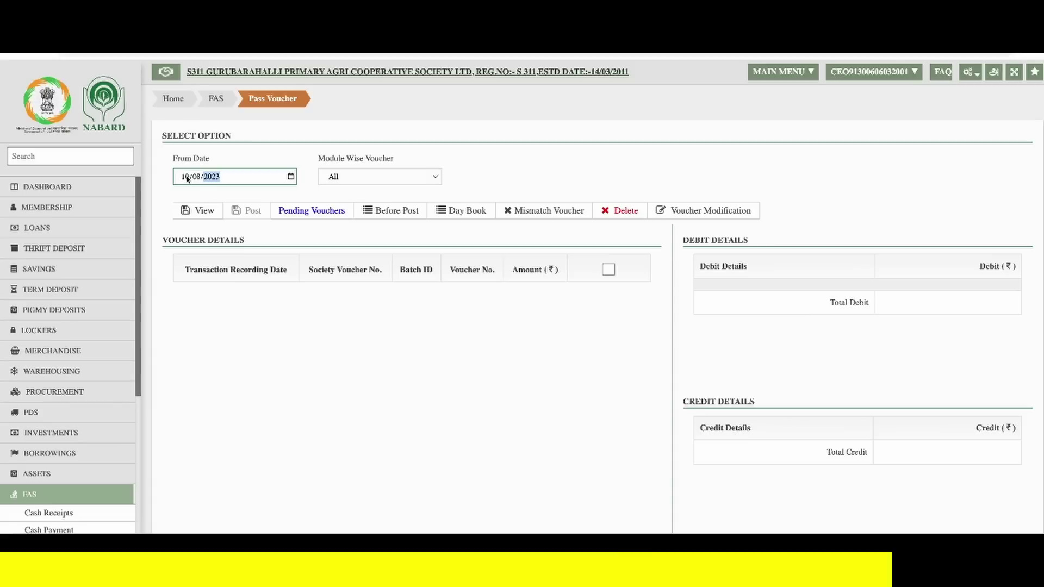
{"action": "type", "text": "2024"}
{"action": "left_click", "coordinate": [200, 210]}
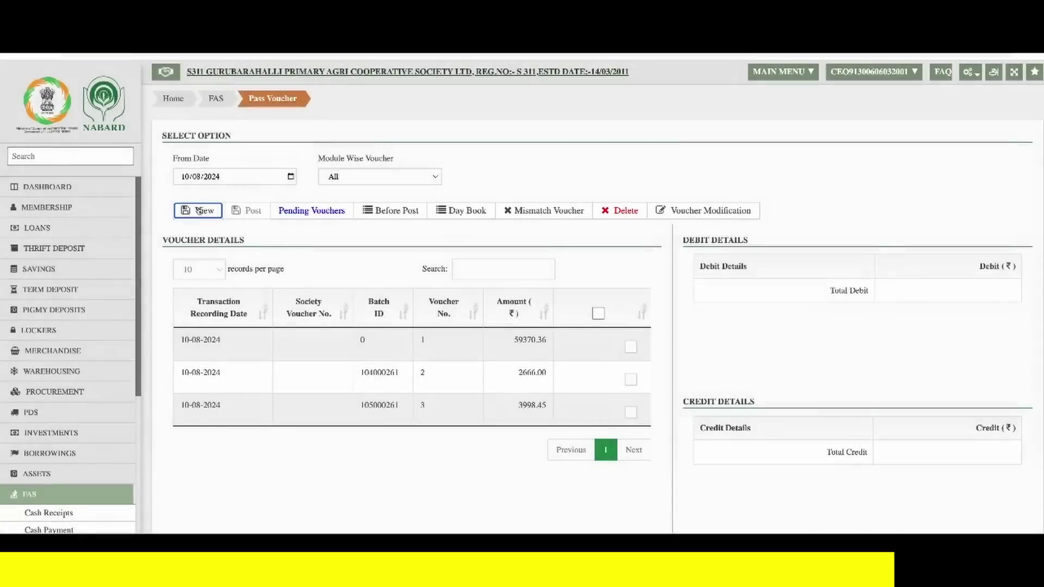
{"action": "left_click", "coordinate": [631, 413]}
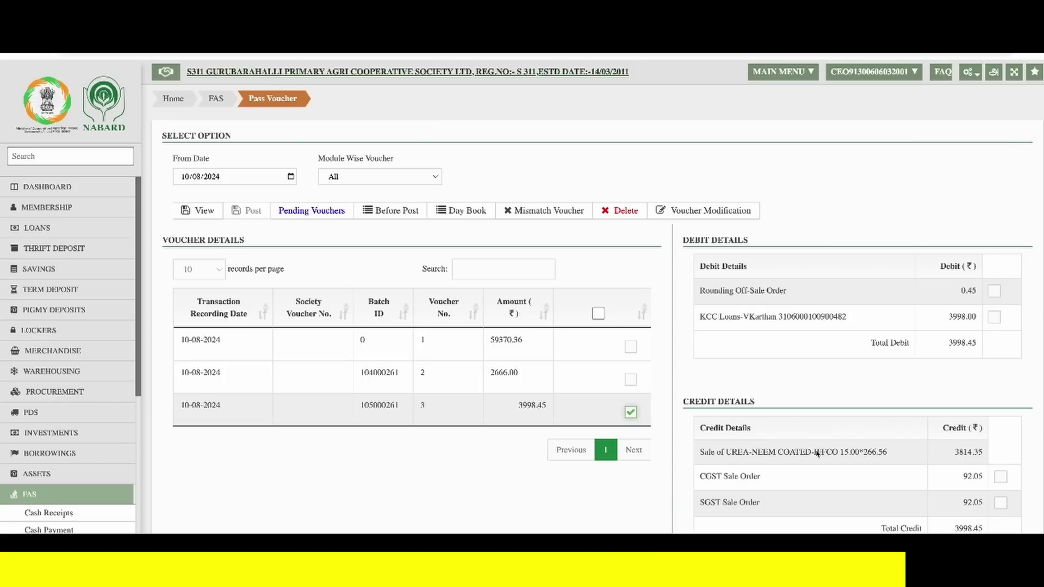
{"action": "scroll", "coordinate": [824, 451], "scroll_direction": "down", "scroll_amount": 1}
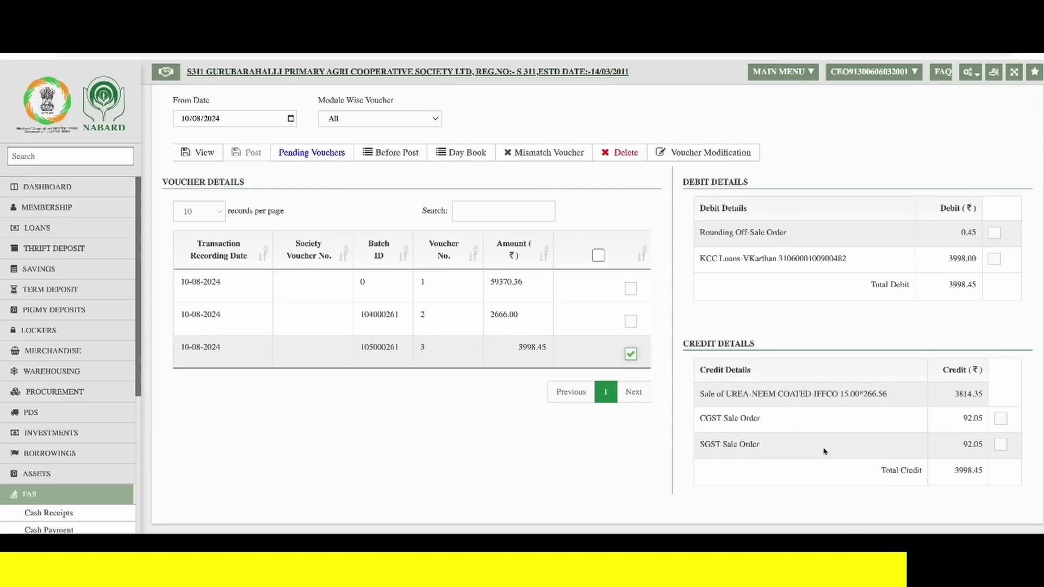